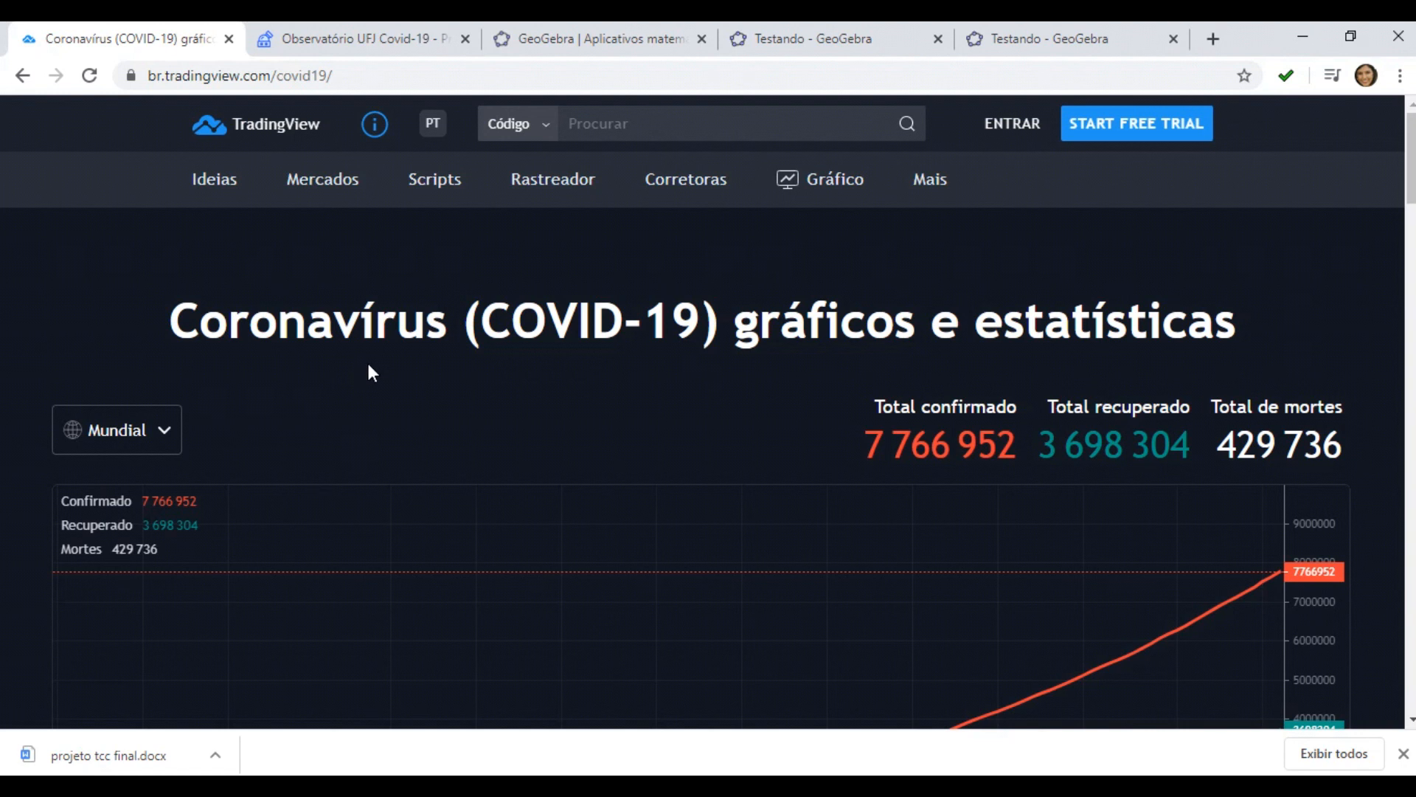
Scroll through the worldwide COVID-19 statistics chart on the TradingView page
scroll(358, 409, "down", 1)
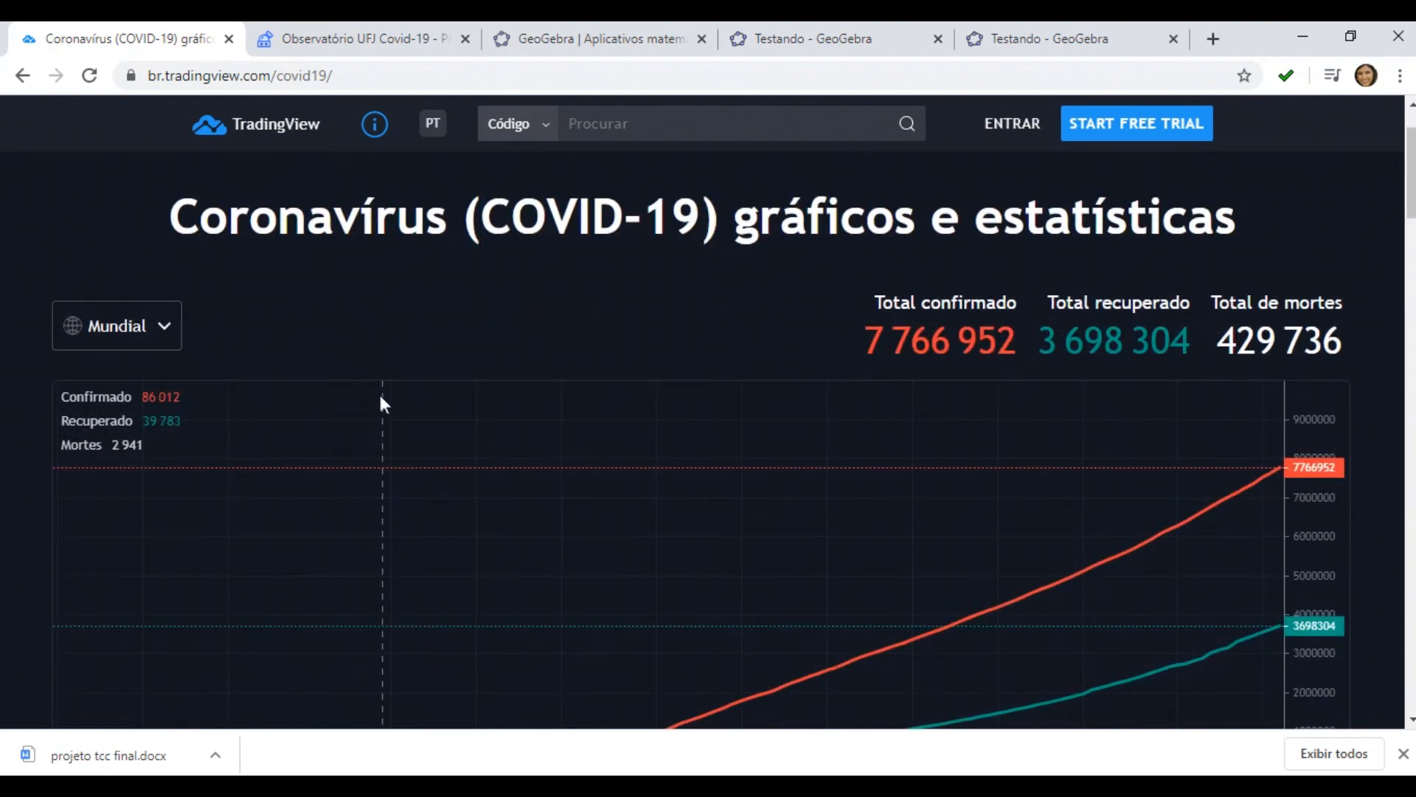
scroll(358, 449, "down", 1)
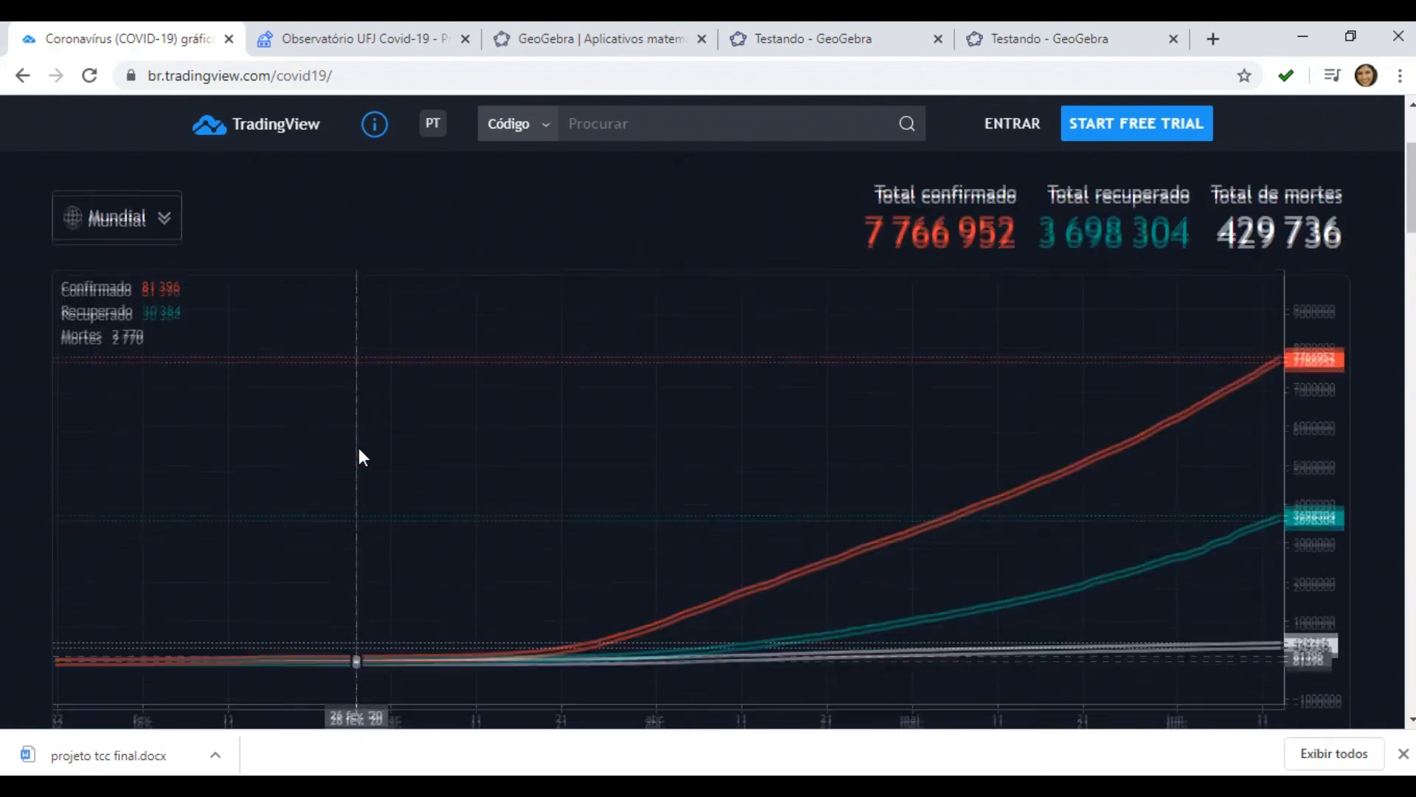
scroll(359, 449, "down", 1)
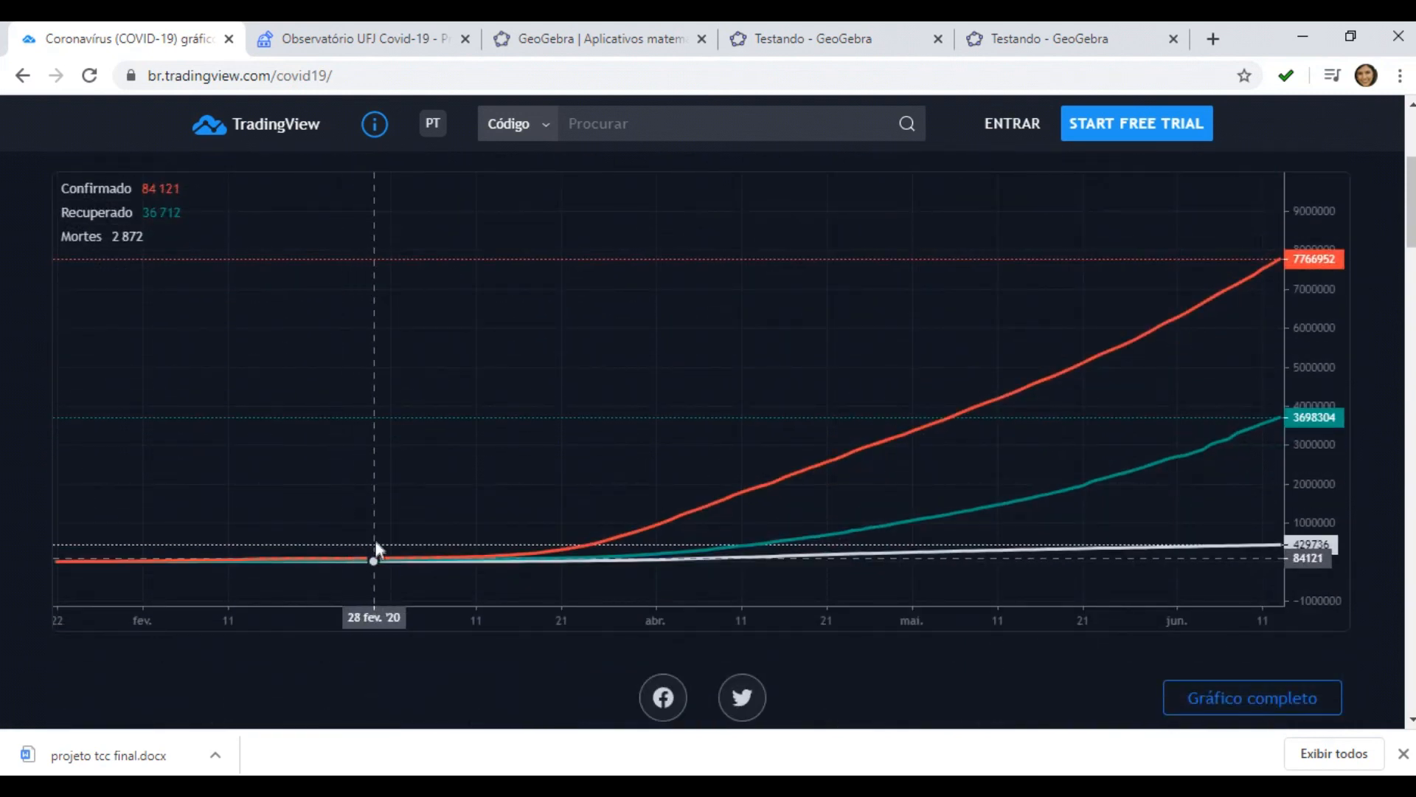
scroll(375, 545, "up", 2)
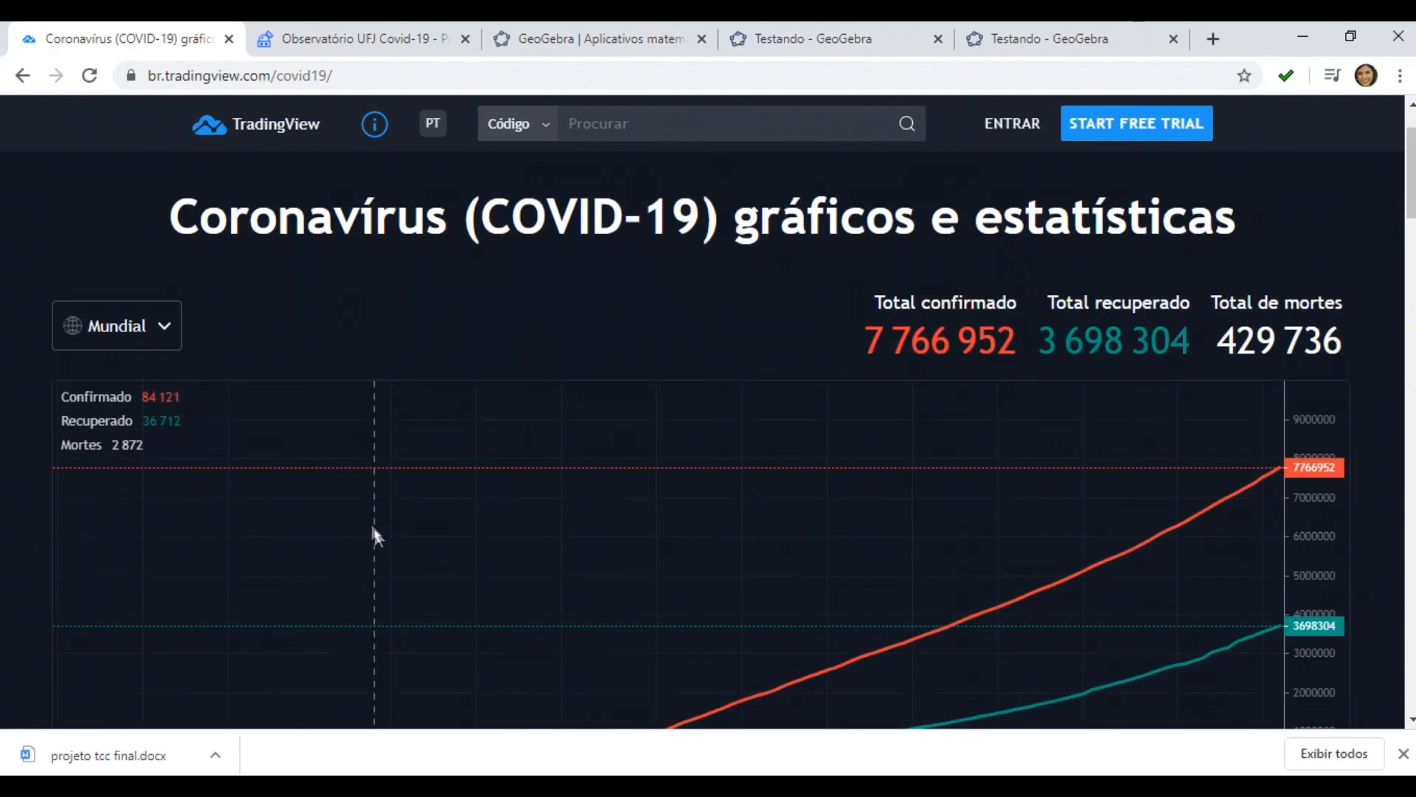
Switch the COVID-19 statistics to Brasil and scroll down to view its cumulative cases chart
left_click(171, 343)
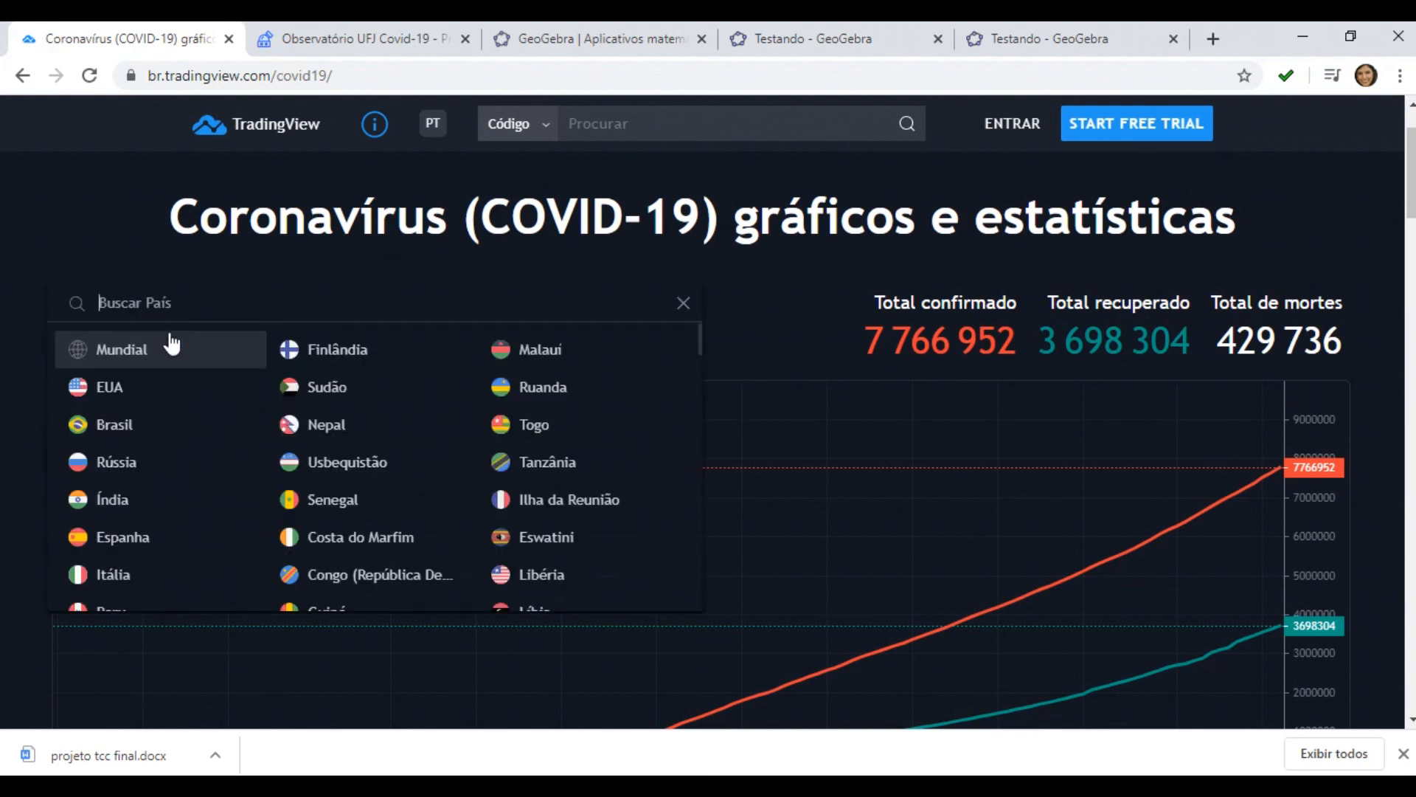
left_click(139, 428)
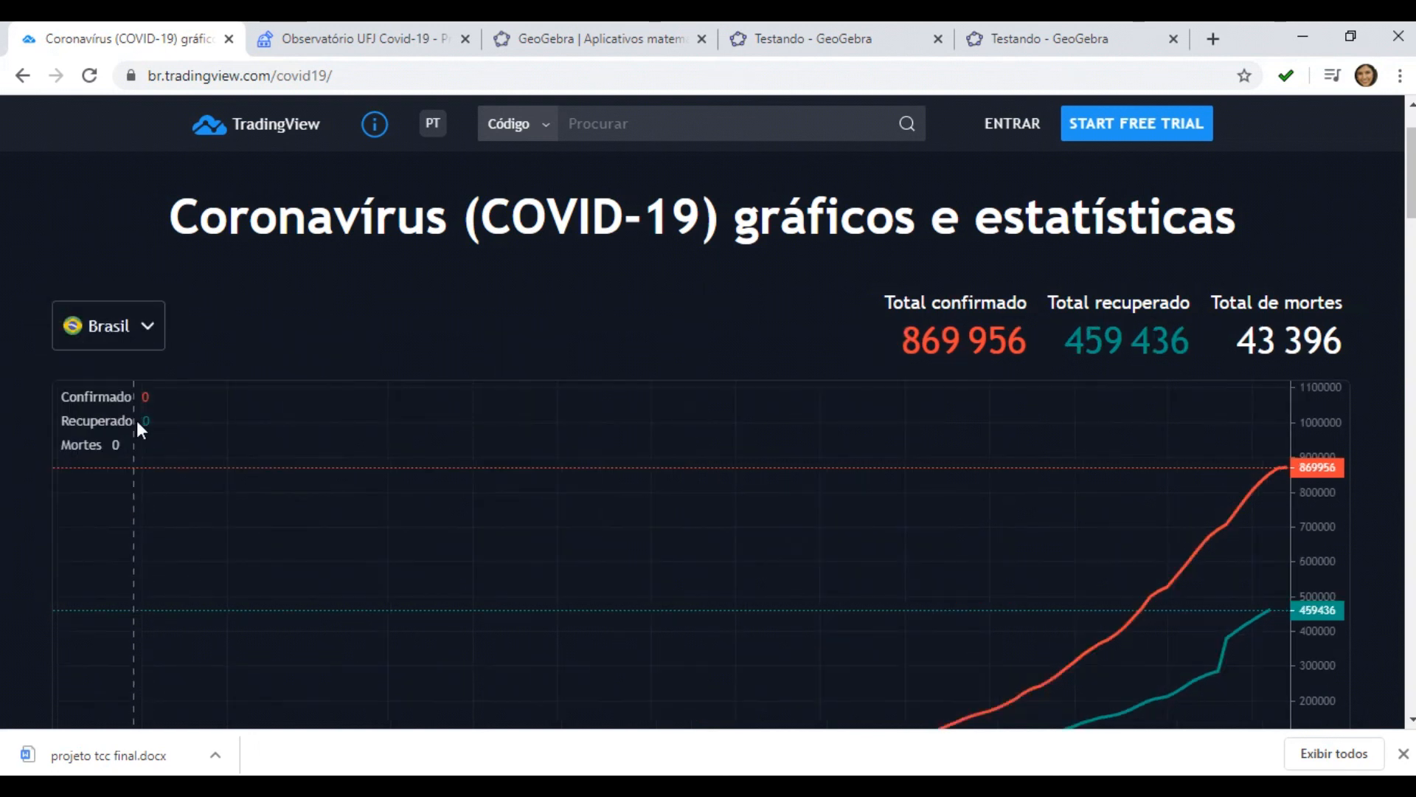
scroll(228, 437, "down", 1)
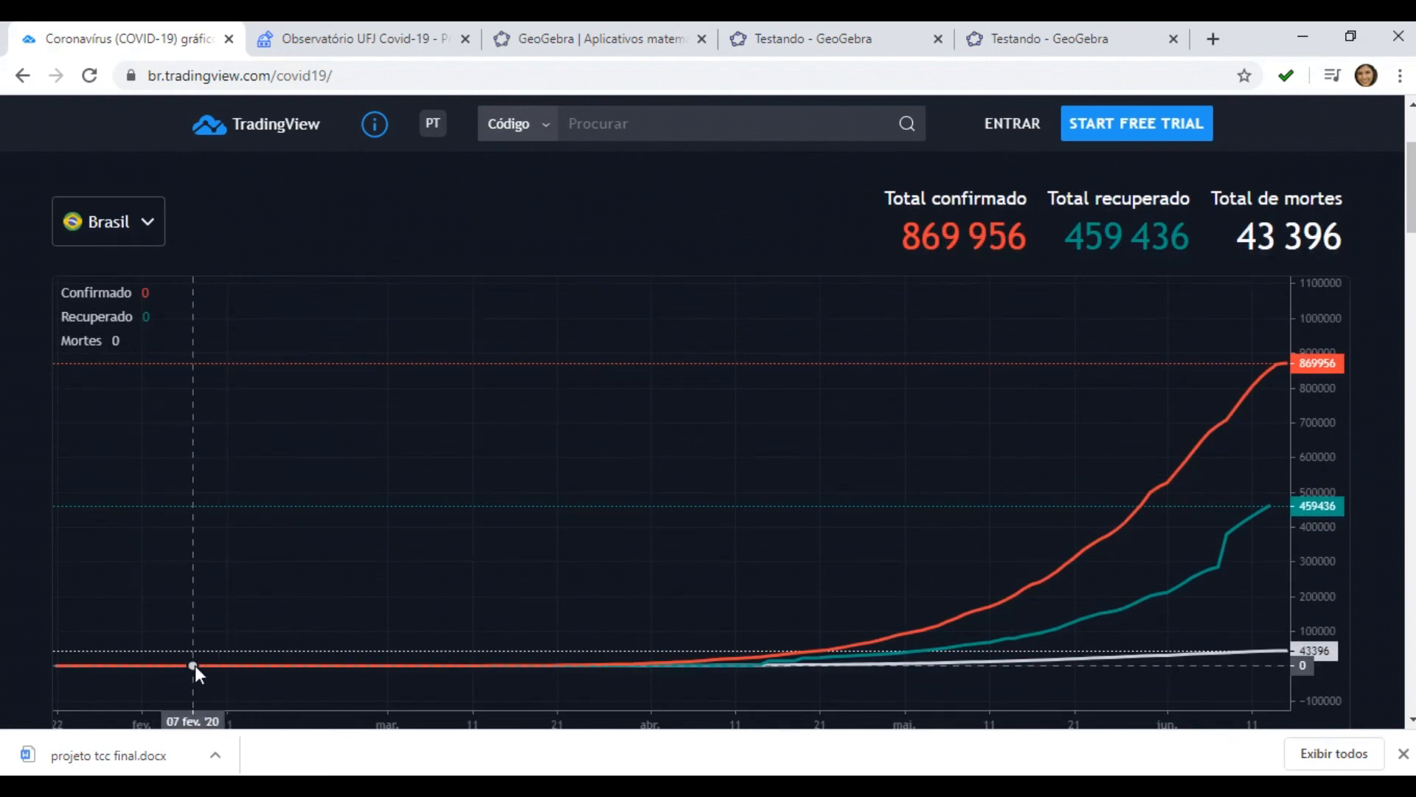
scroll(272, 669, "down", 1)
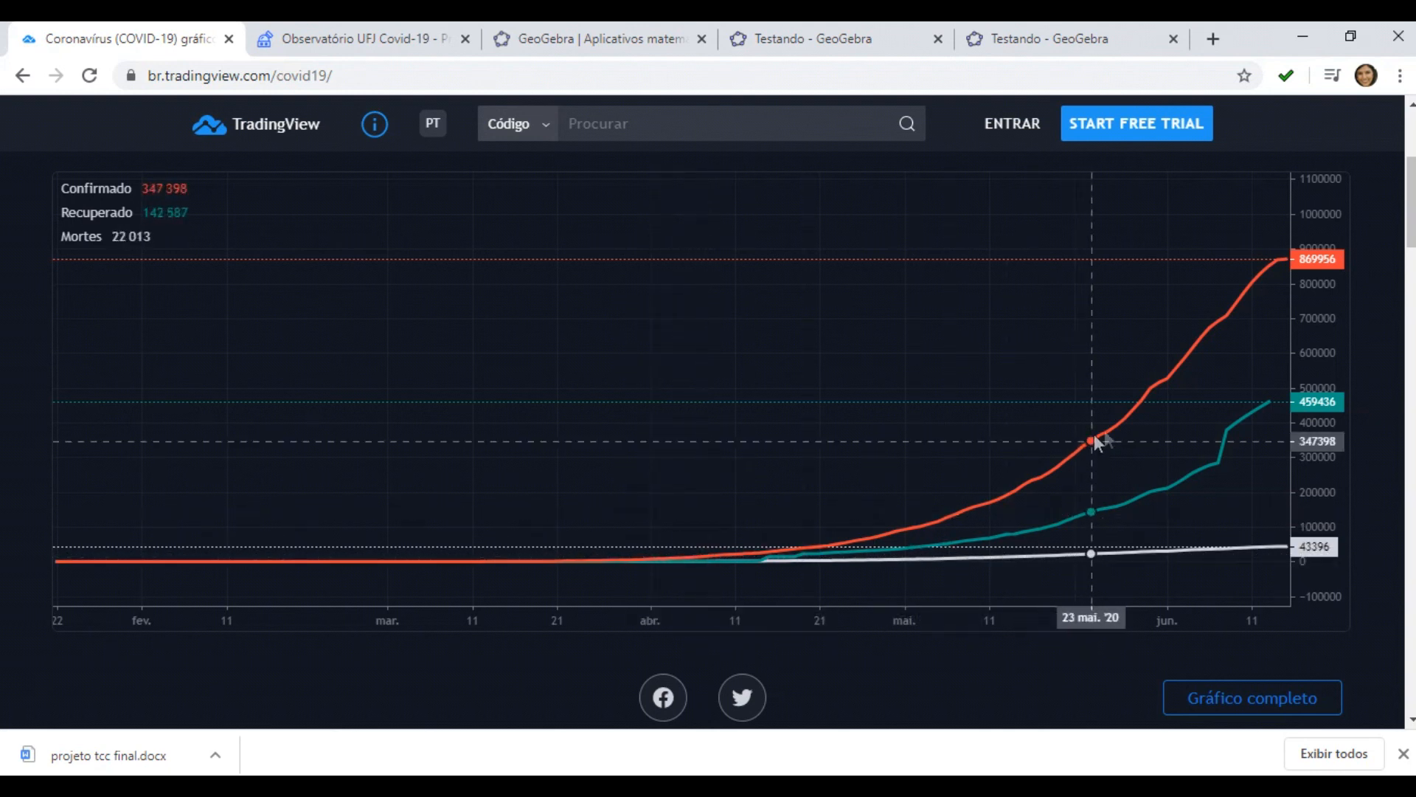
Open the Mineiros charts page on the Observatório UFJ Covid-19 site and view its case graph
left_click(343, 36)
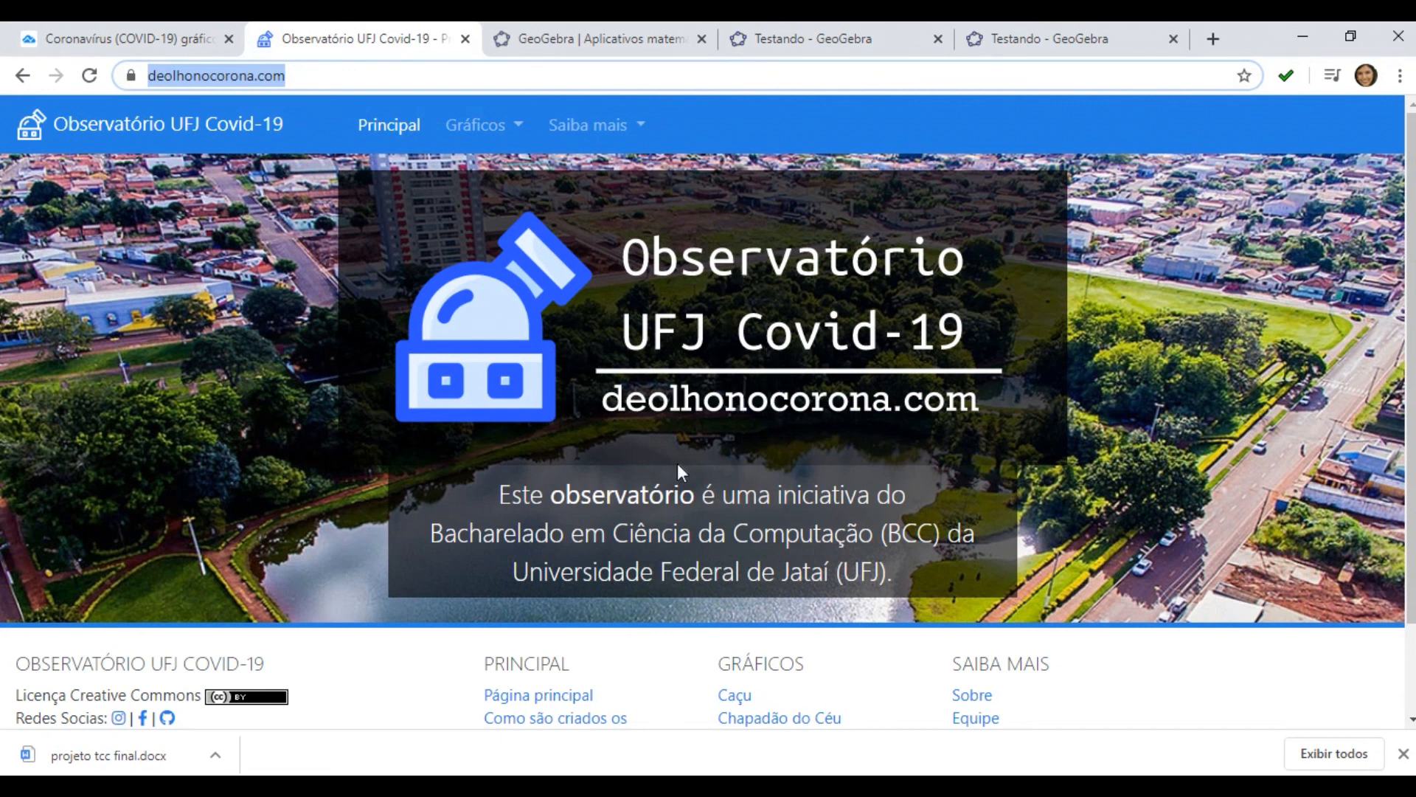
scroll(677, 464, "down", 2)
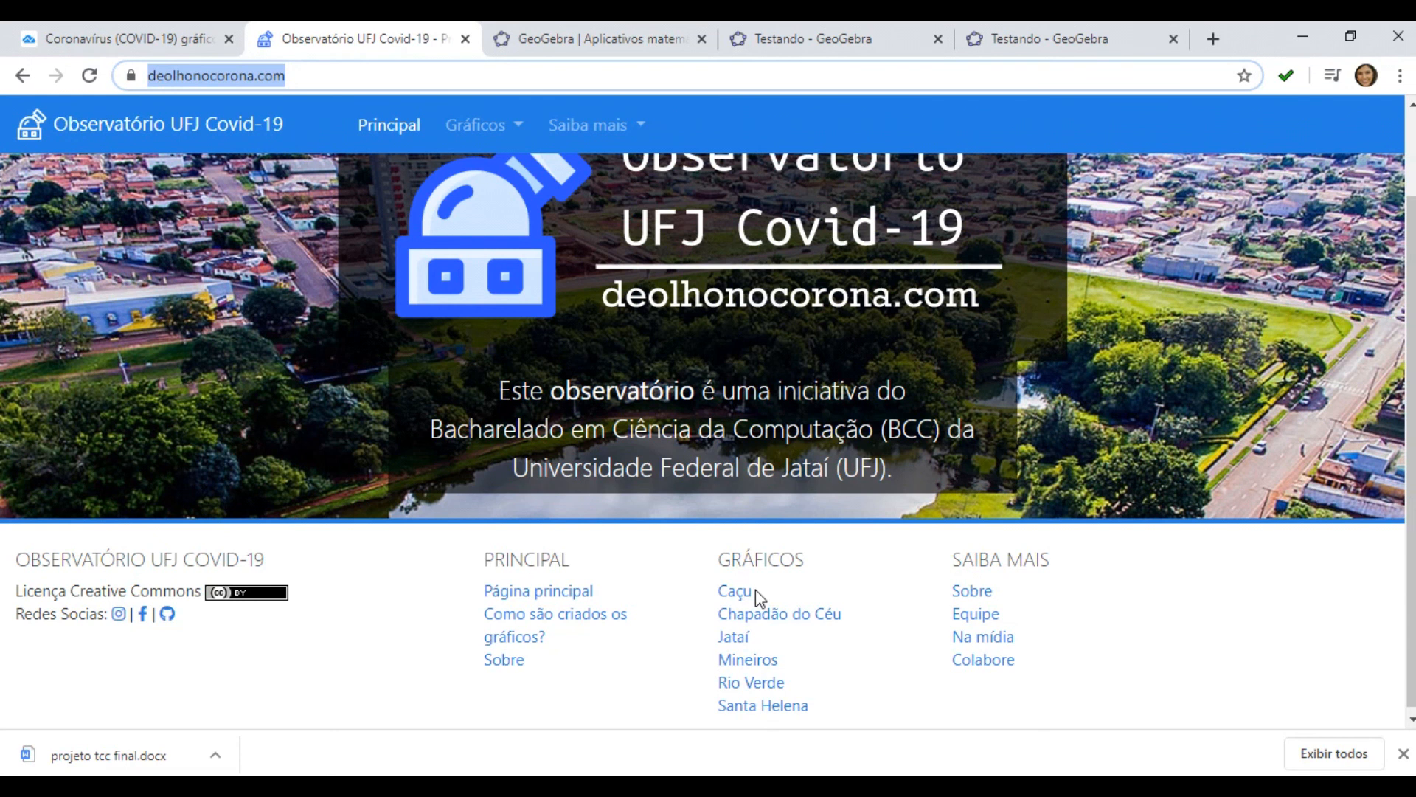
left_click(747, 667)
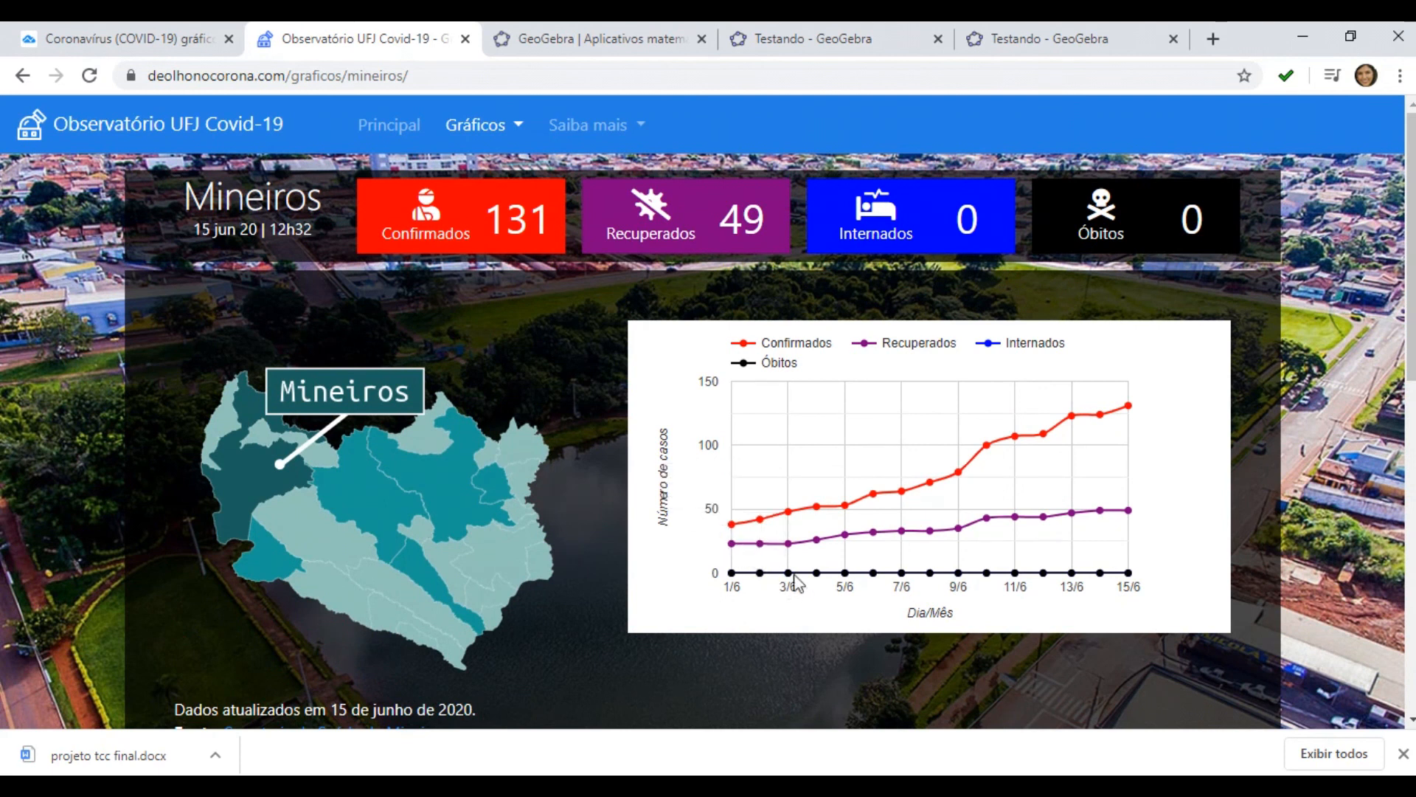
mouse_move(790, 522)
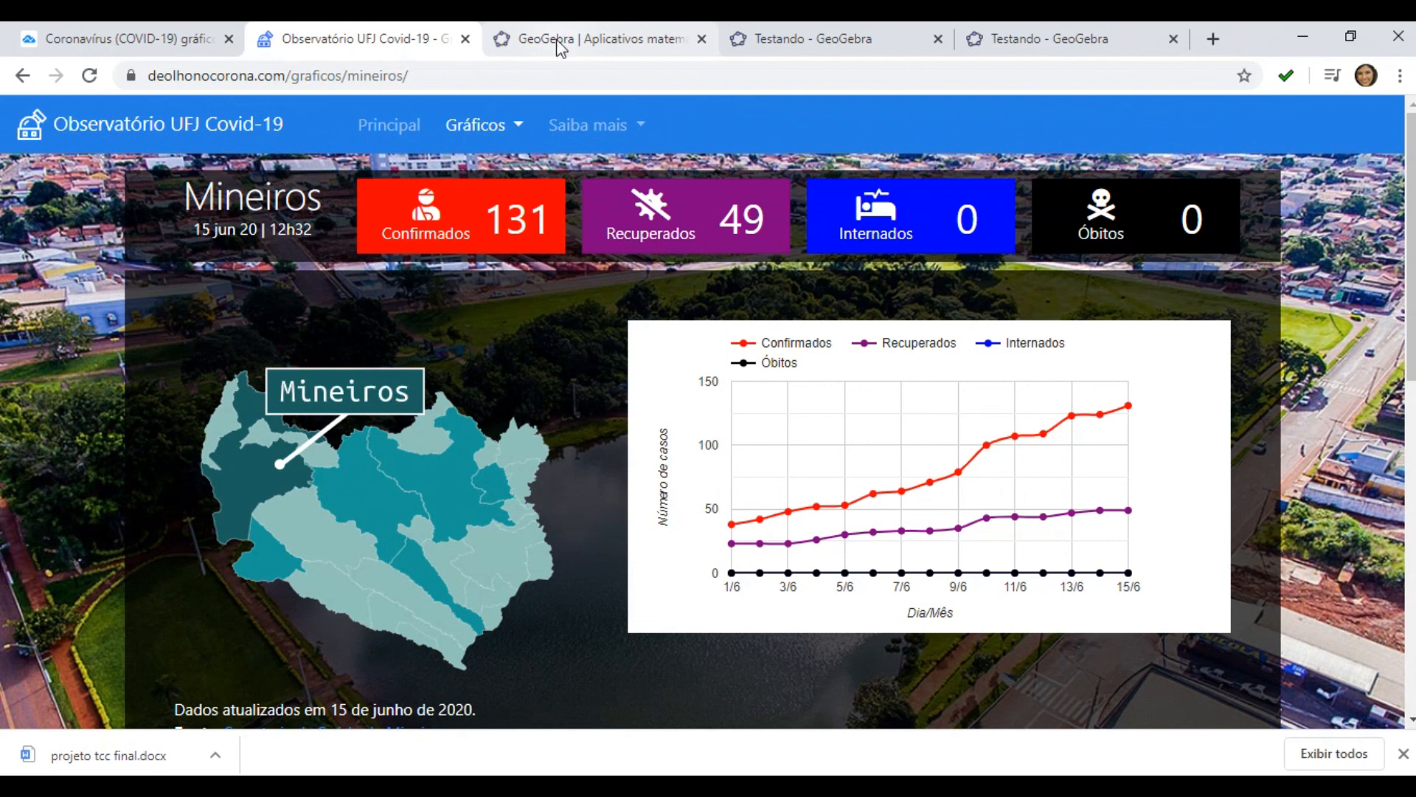
scroll(571, 215, "down", 1)
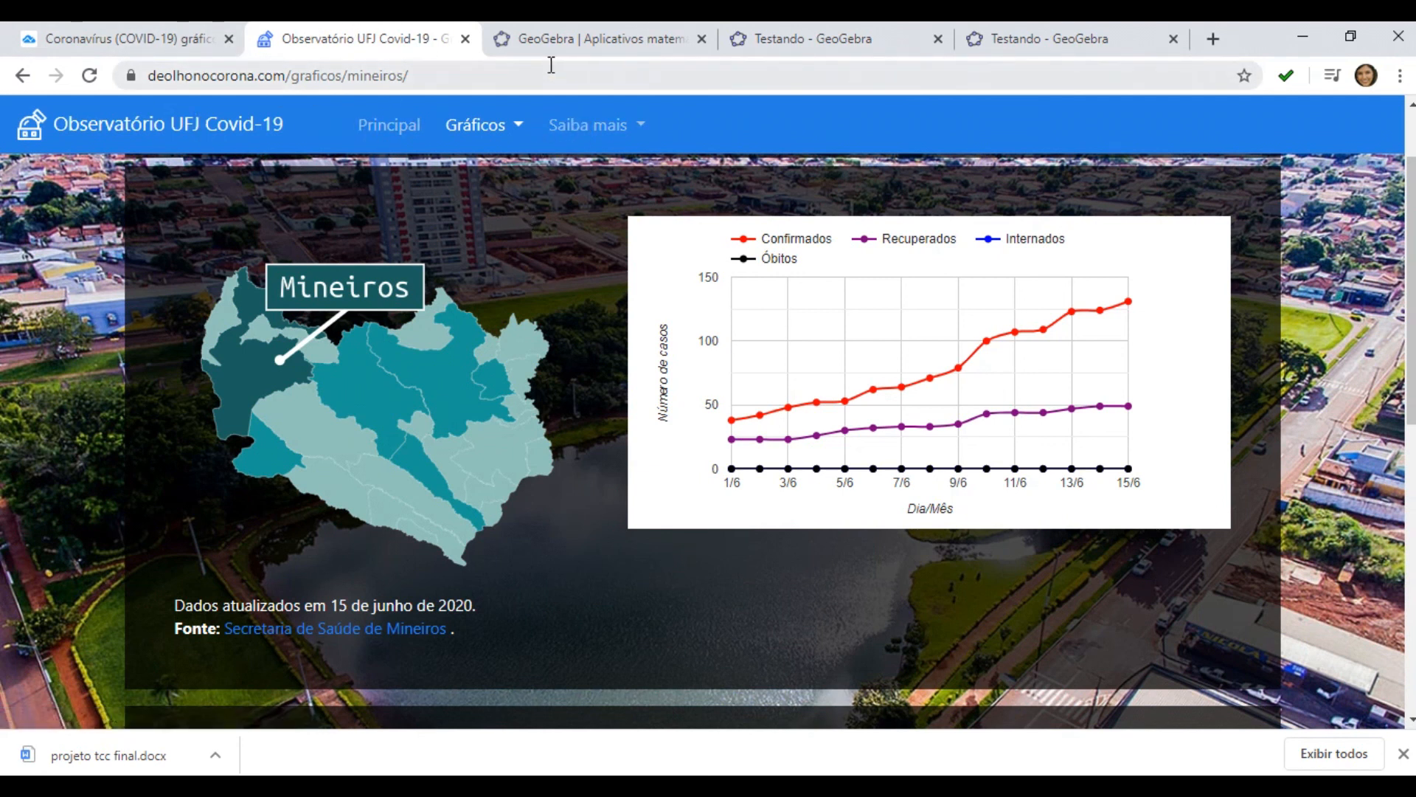
Go to the GeoGebra tab and open GeoGebra Clássico
left_click(559, 31)
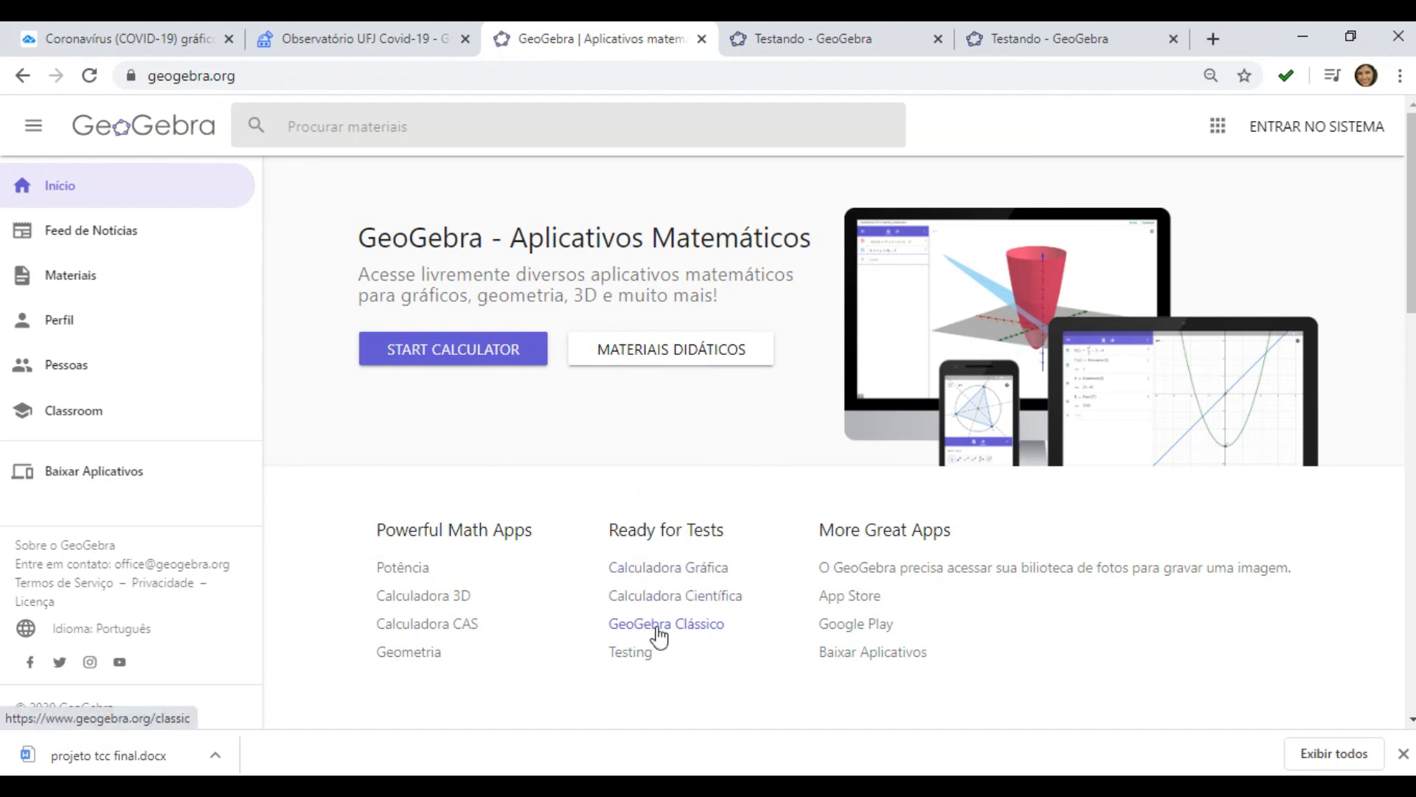
left_click(657, 627)
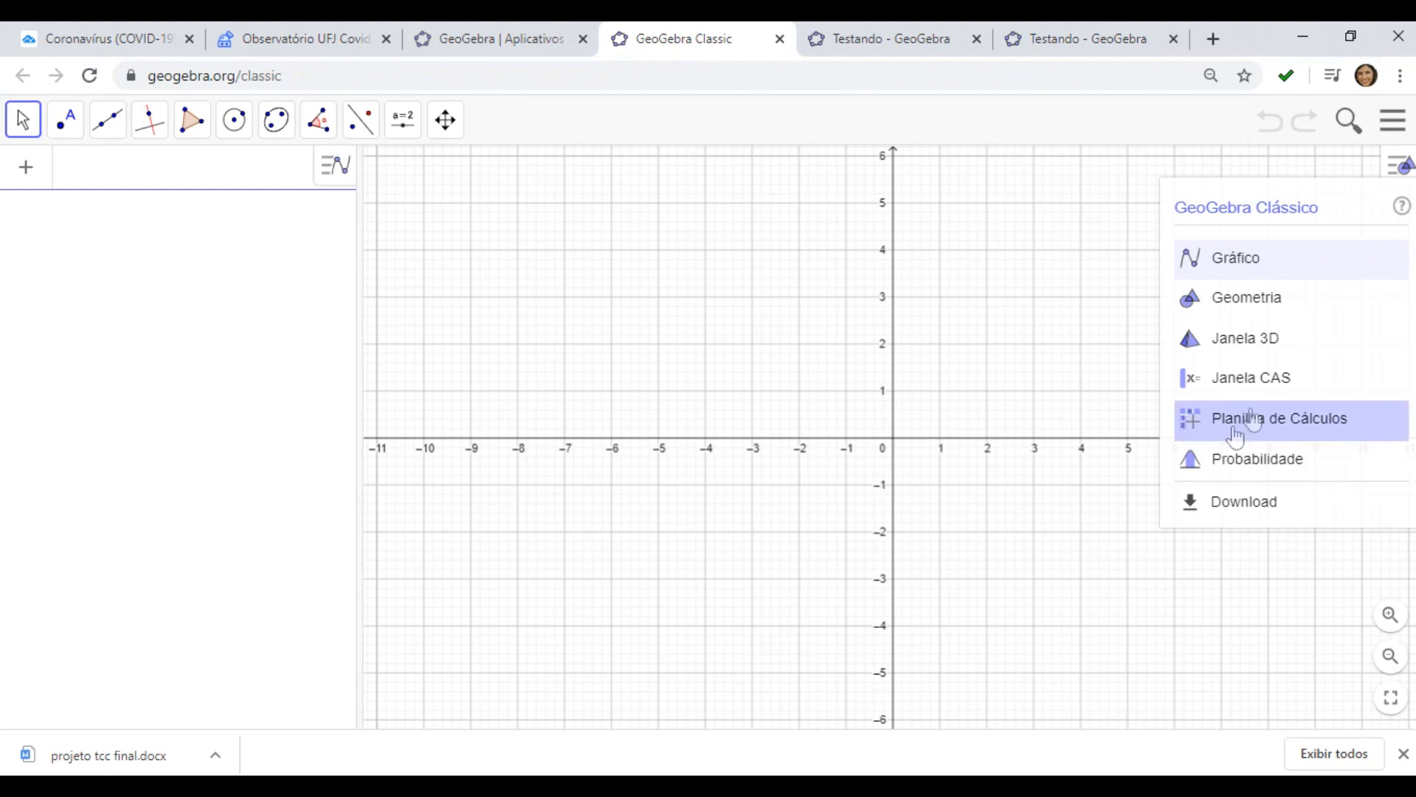
Add the spreadsheet view (Planilha) beside the graphics view and select cell A1
left_click(1404, 167)
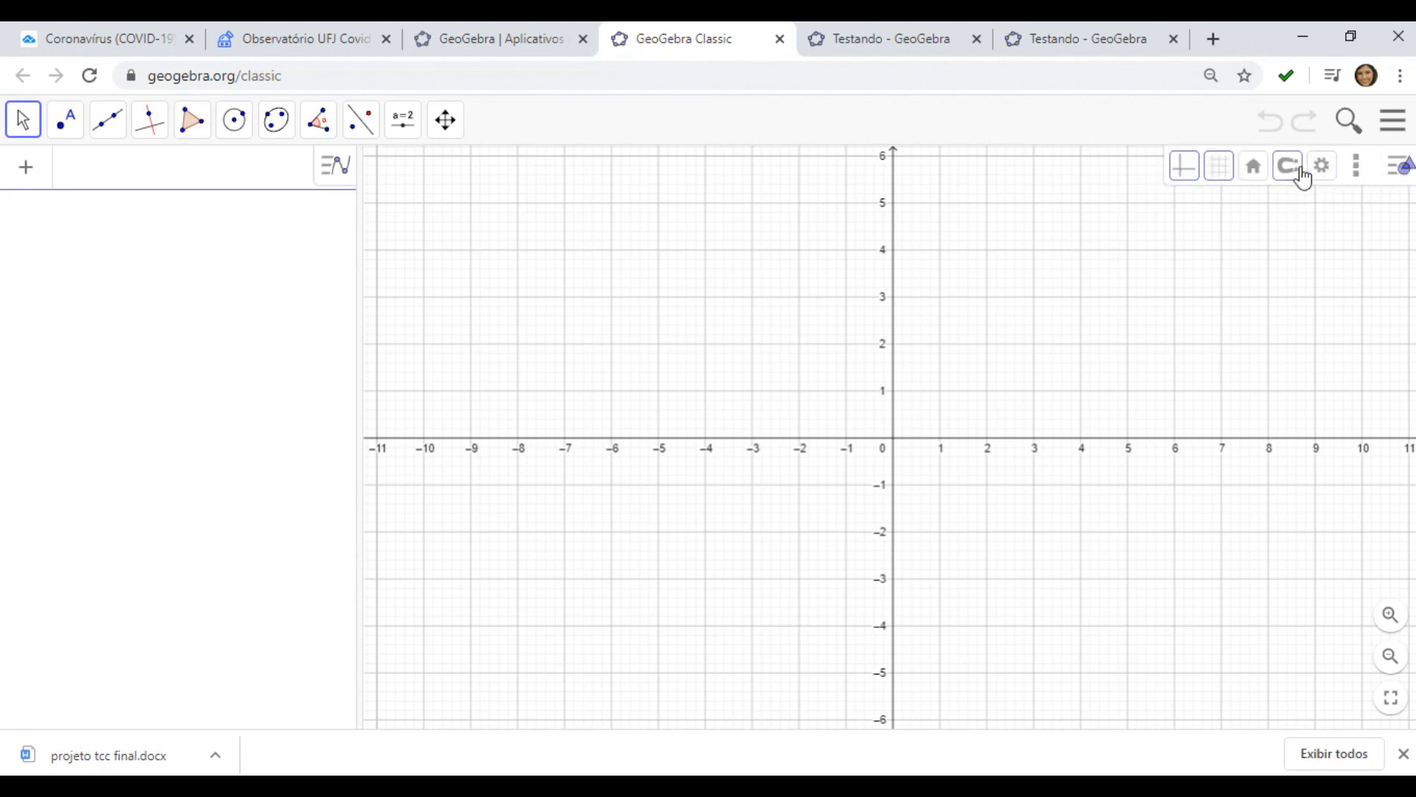
left_click(1357, 171)
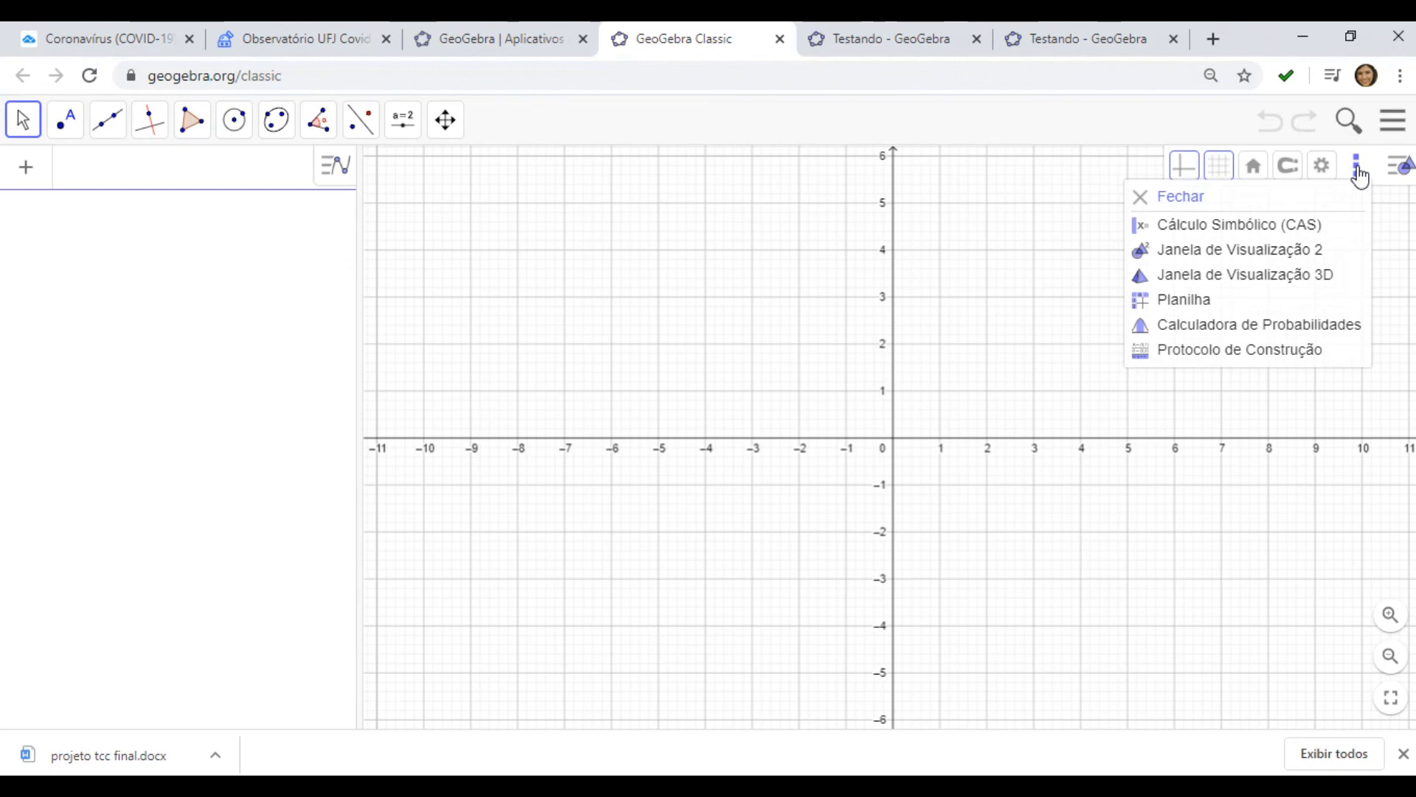
left_click(1218, 299)
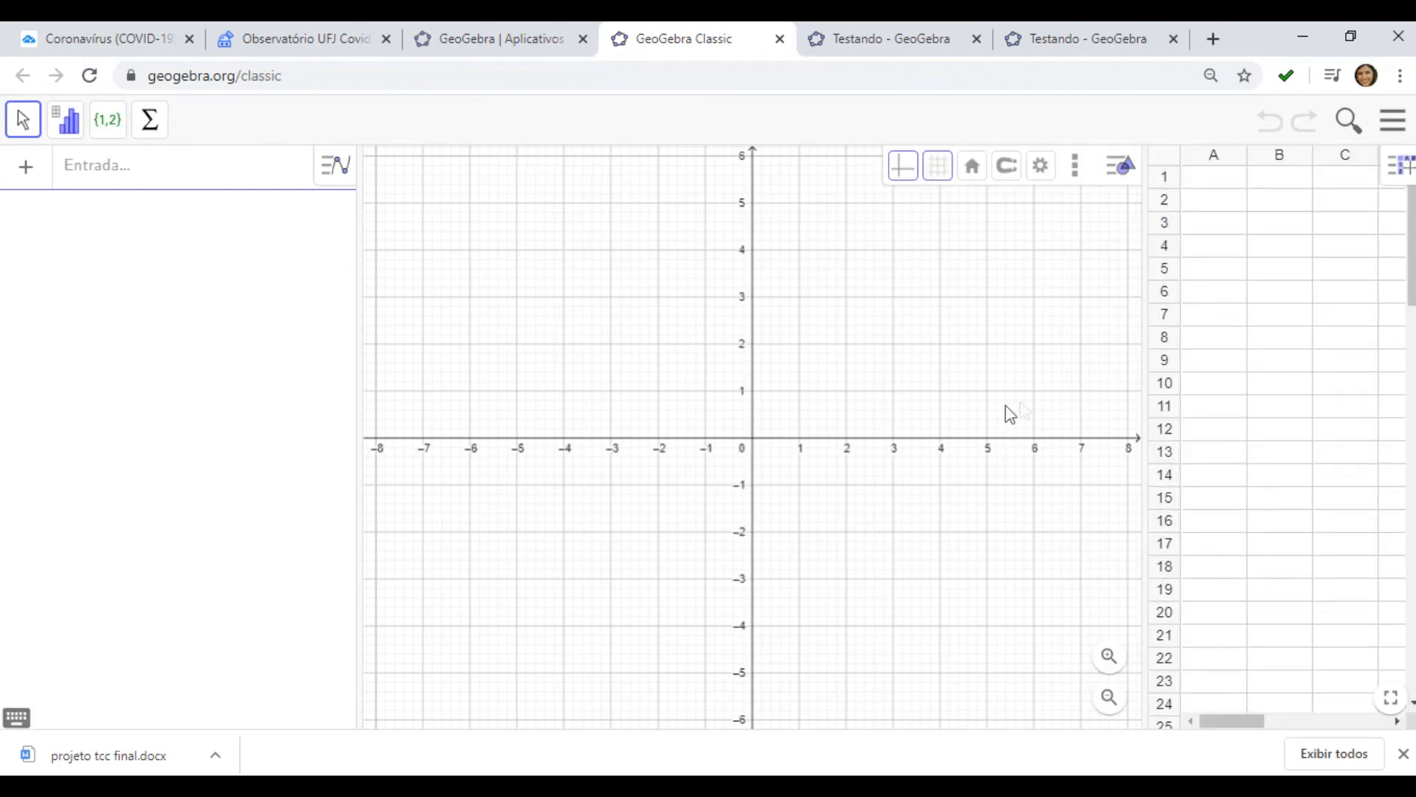
left_click(1216, 177)
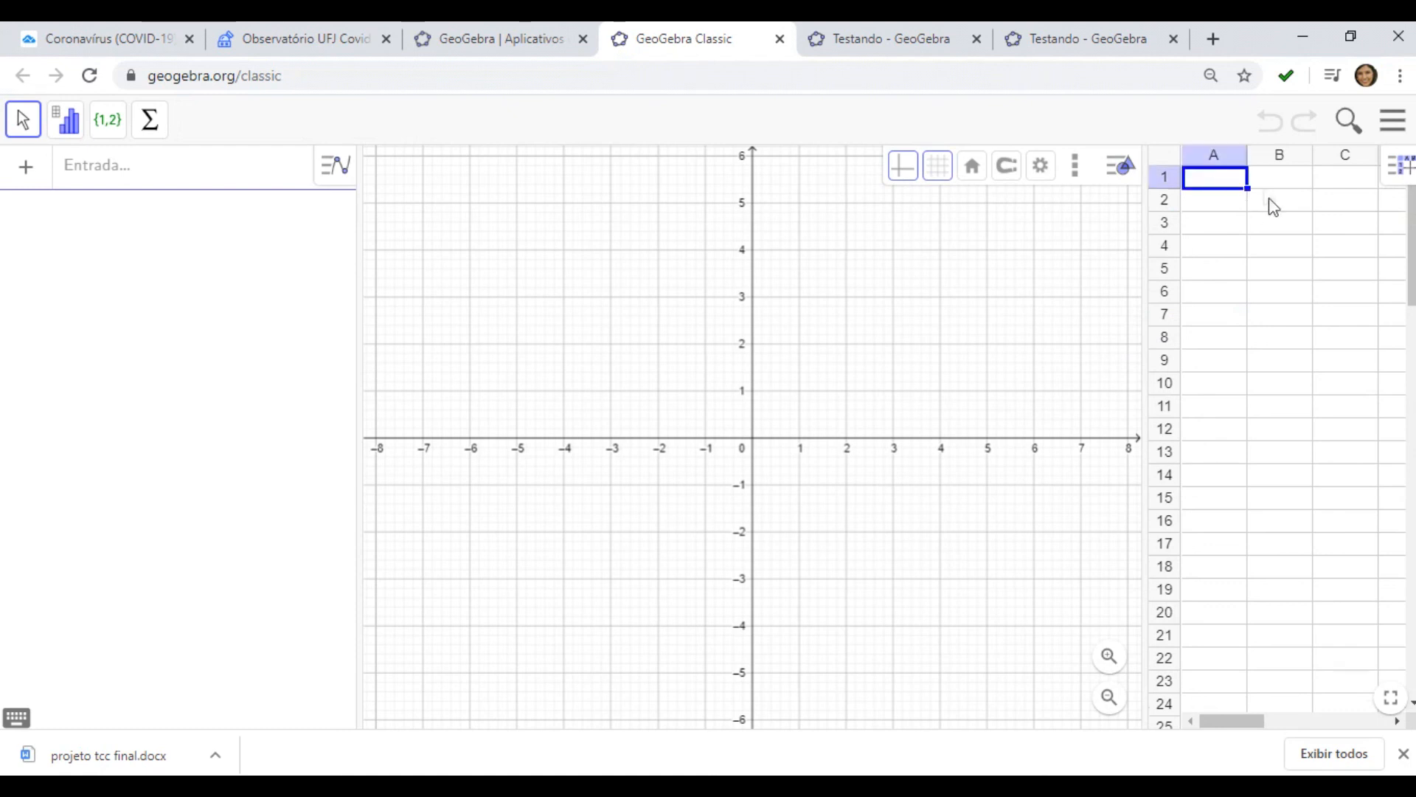
left_click(1286, 186)
left_click(1204, 191)
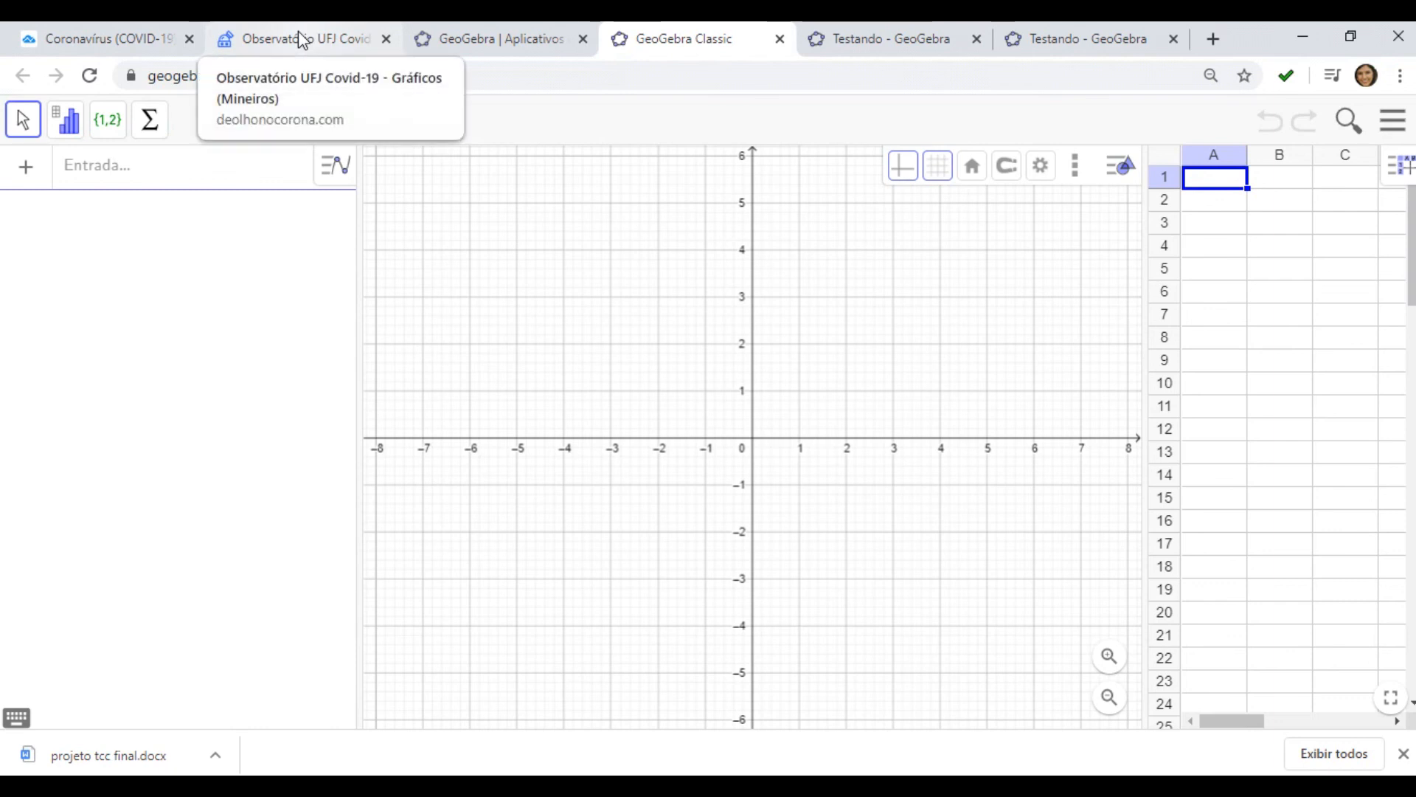
Review the TradingView and Observatório tabs, then return to the GeoGebra Classic tab
left_click(102, 38)
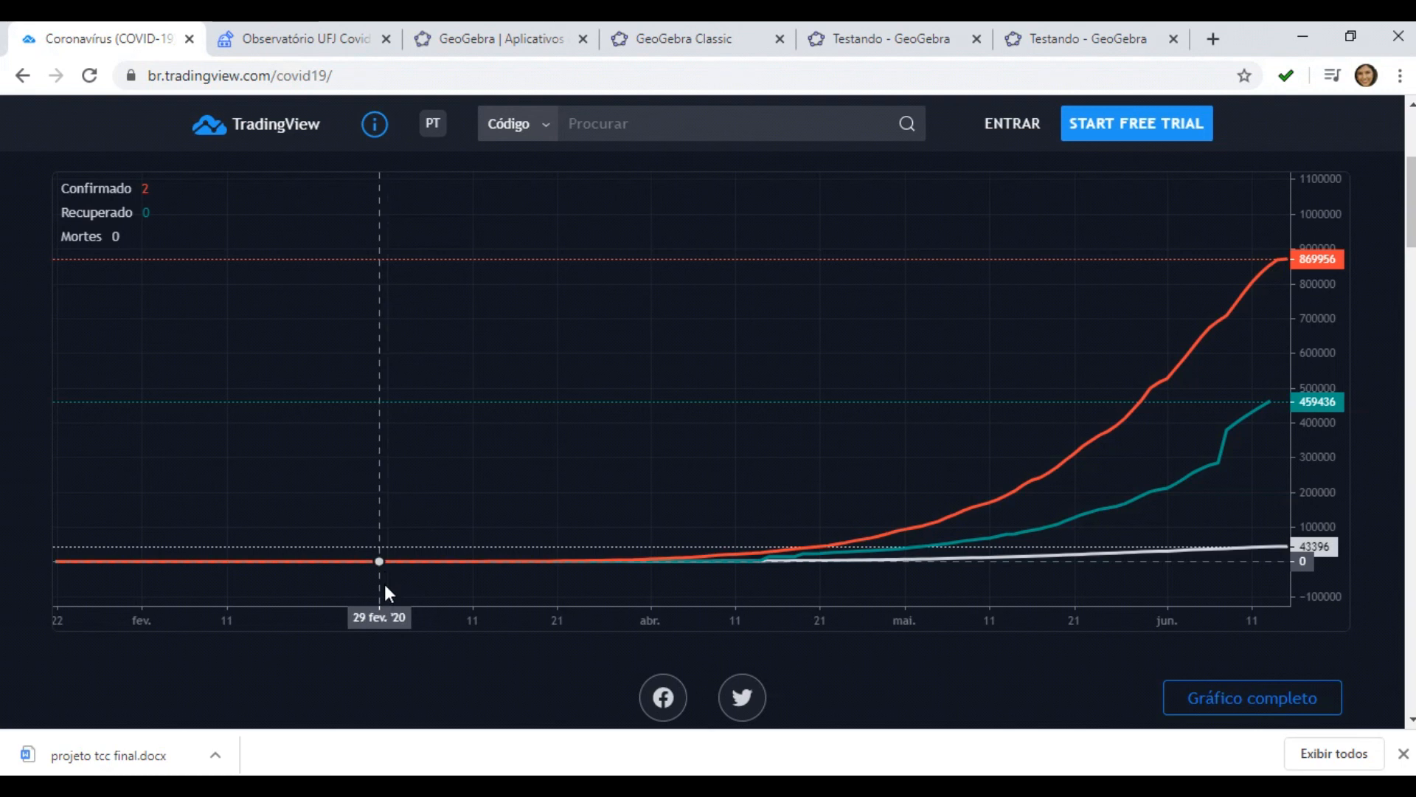
left_click(321, 35)
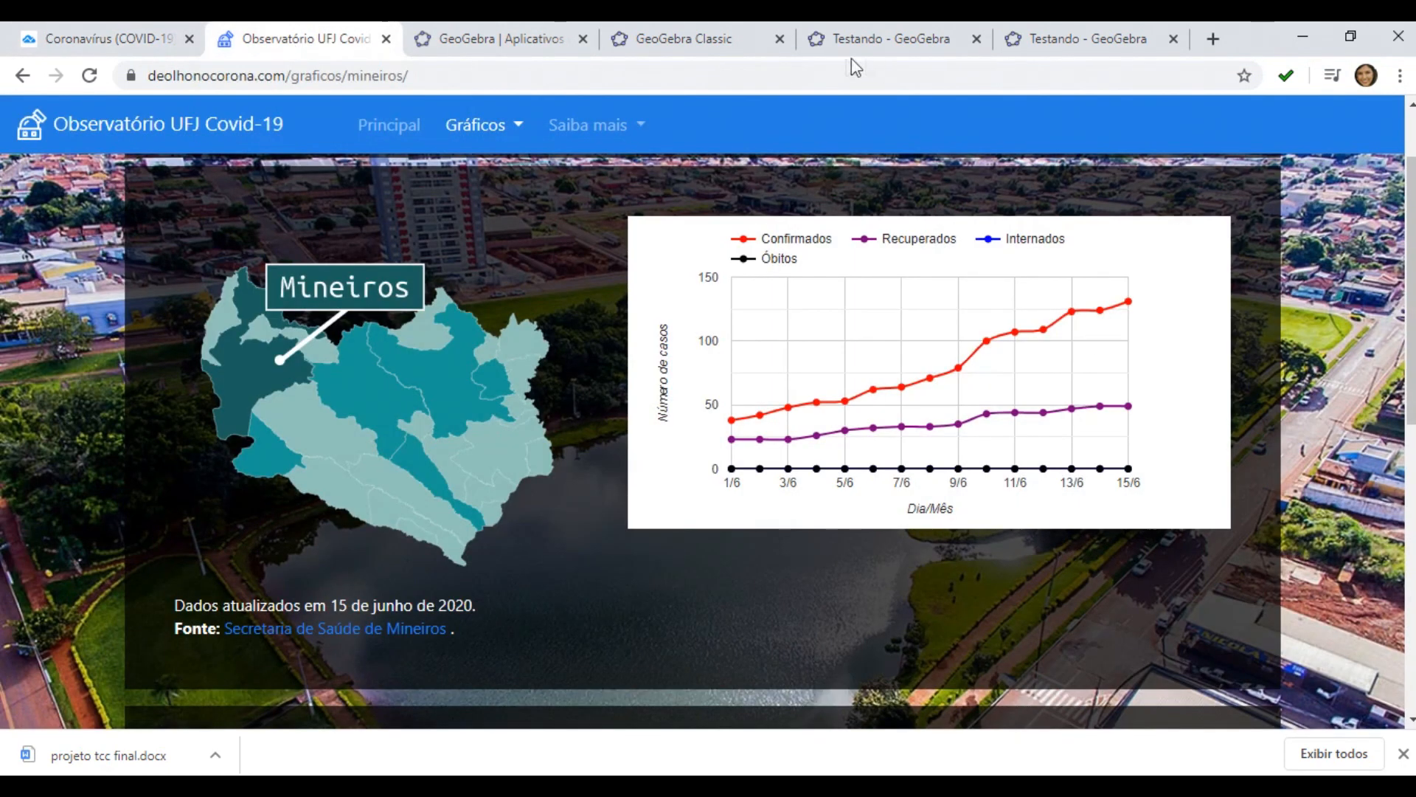
left_click(688, 38)
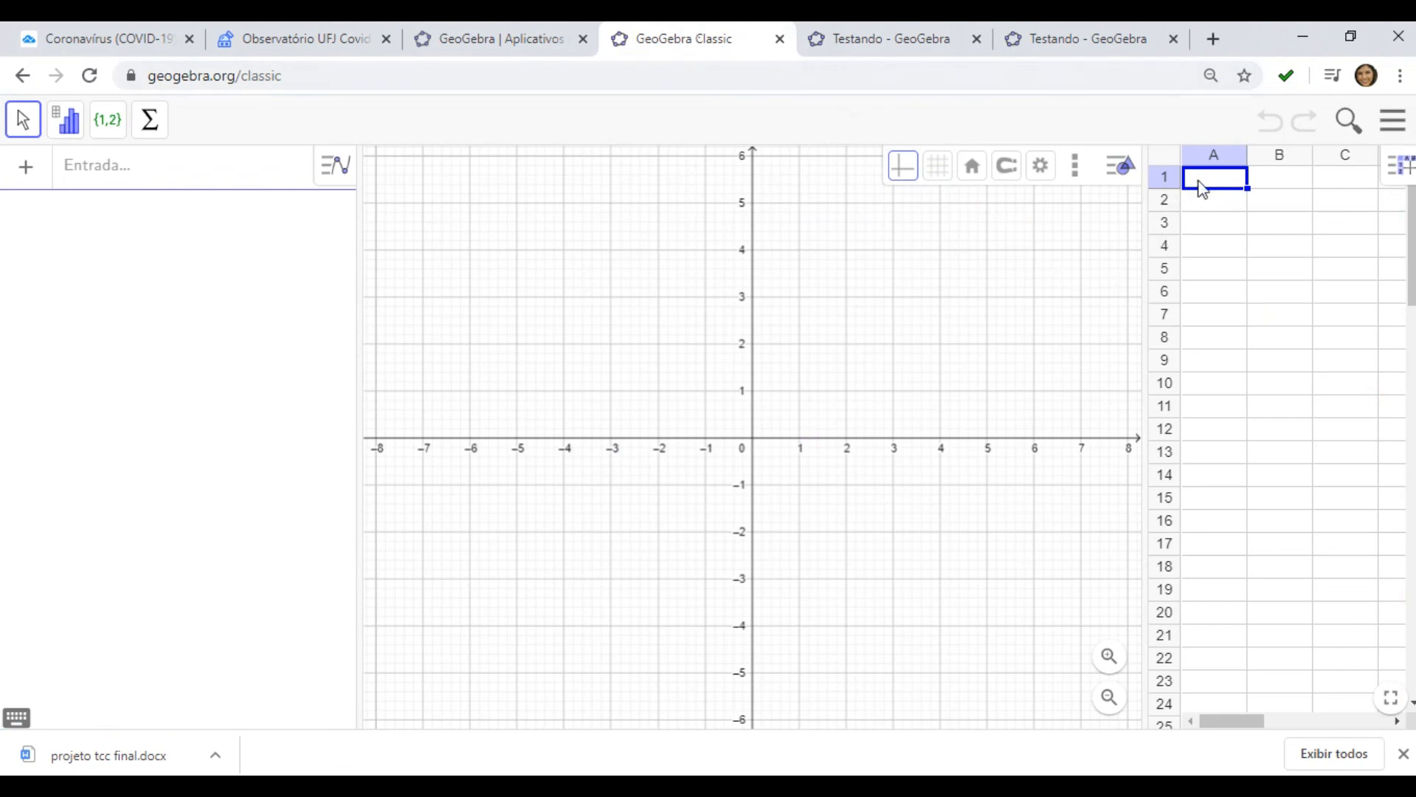
Enter 1 in cell A1 and 2 in cell B1 of the spreadsheet
type("1")
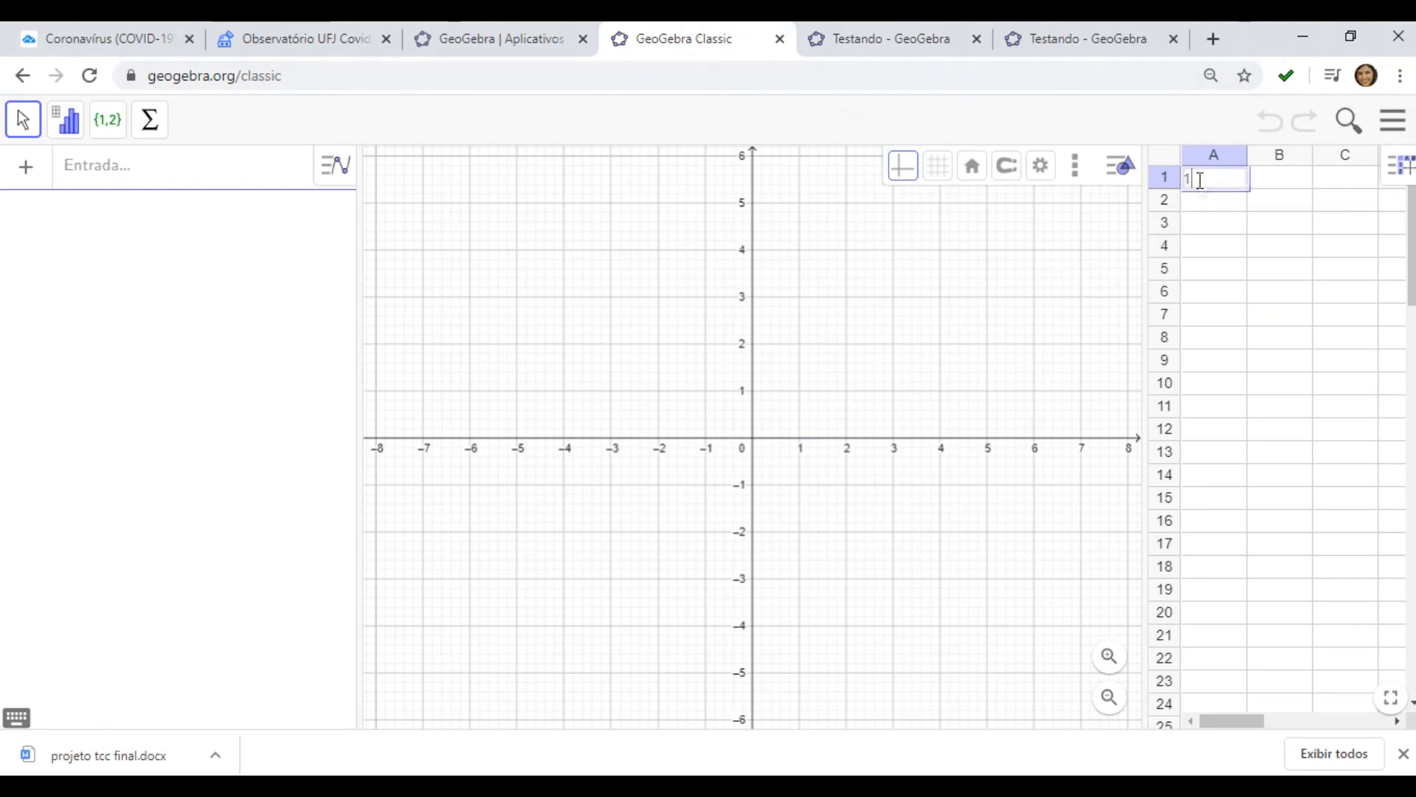
left_click(1278, 185)
type("2")
key("Return")
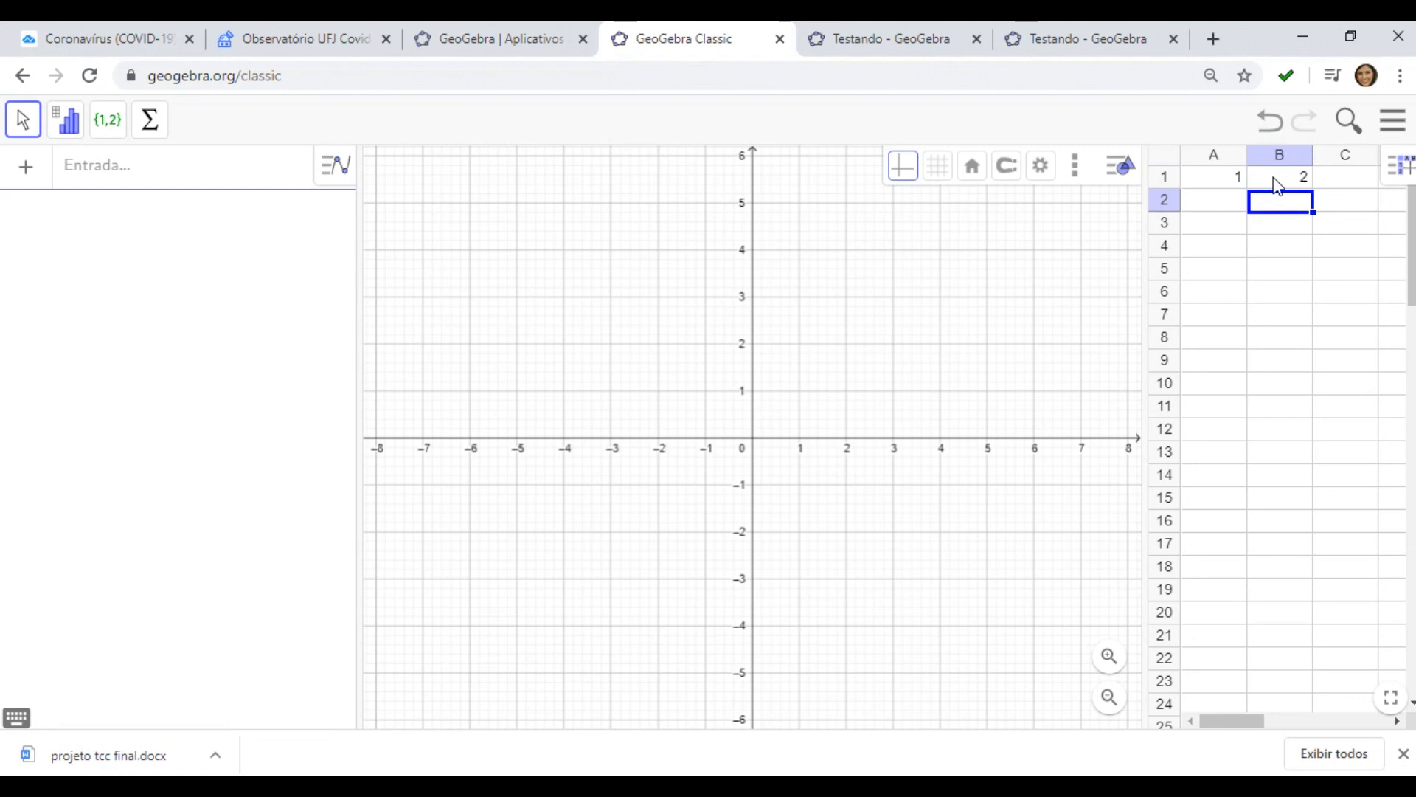
Step through the day values 1 to 31 listed in column A of the spreadsheet
left_click(1214, 205)
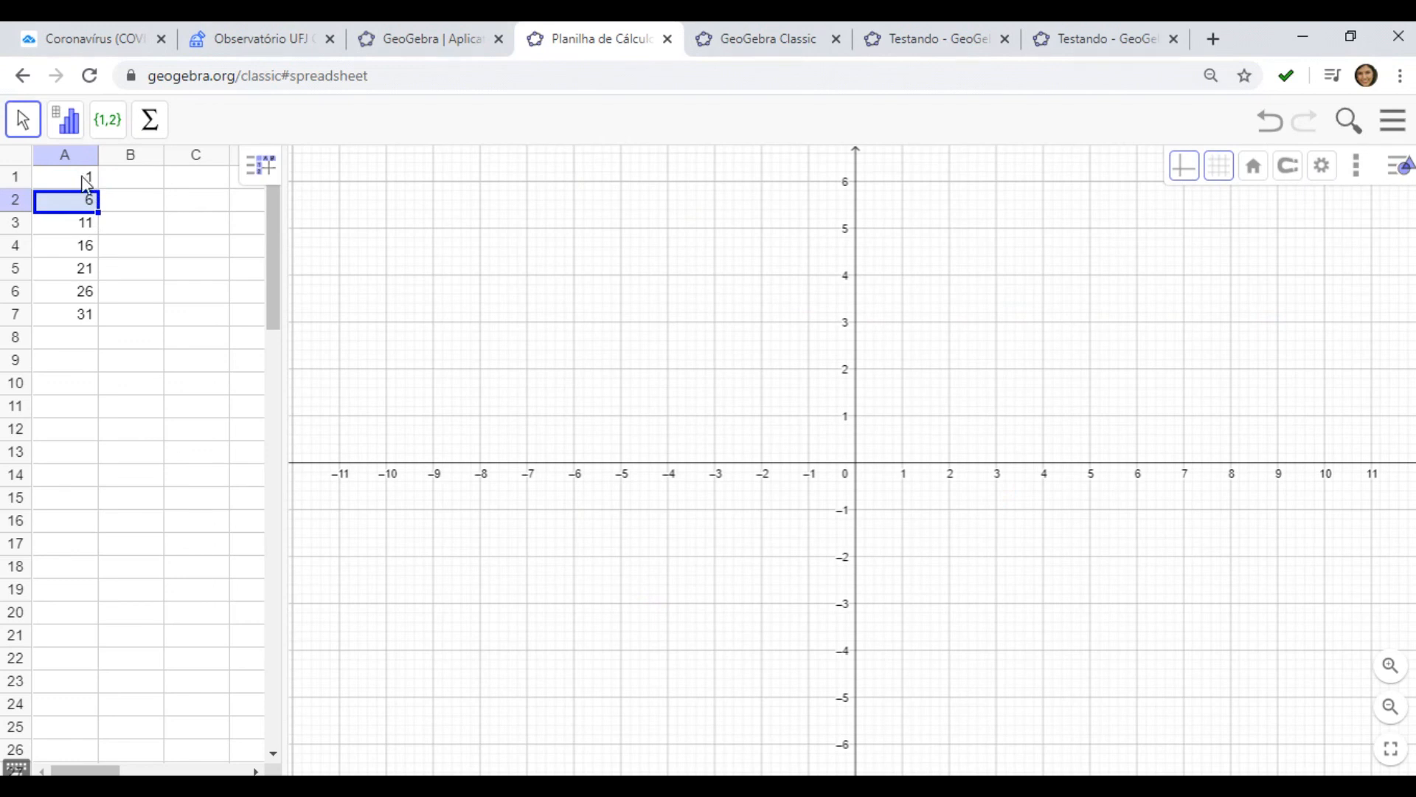
left_click(82, 178)
left_click(80, 198)
left_click(79, 222)
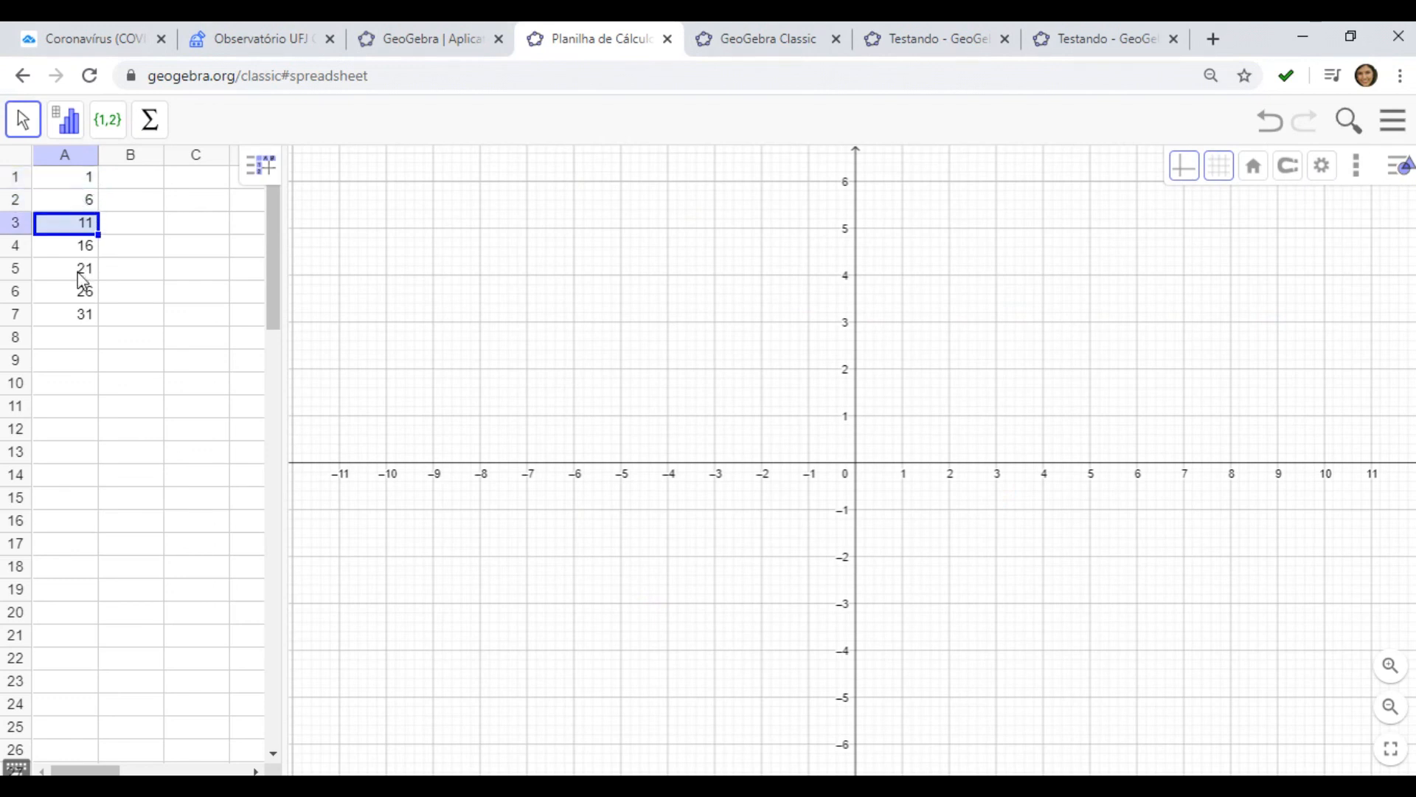
key("Down")
key("Down")
key("Down")
key("Down")
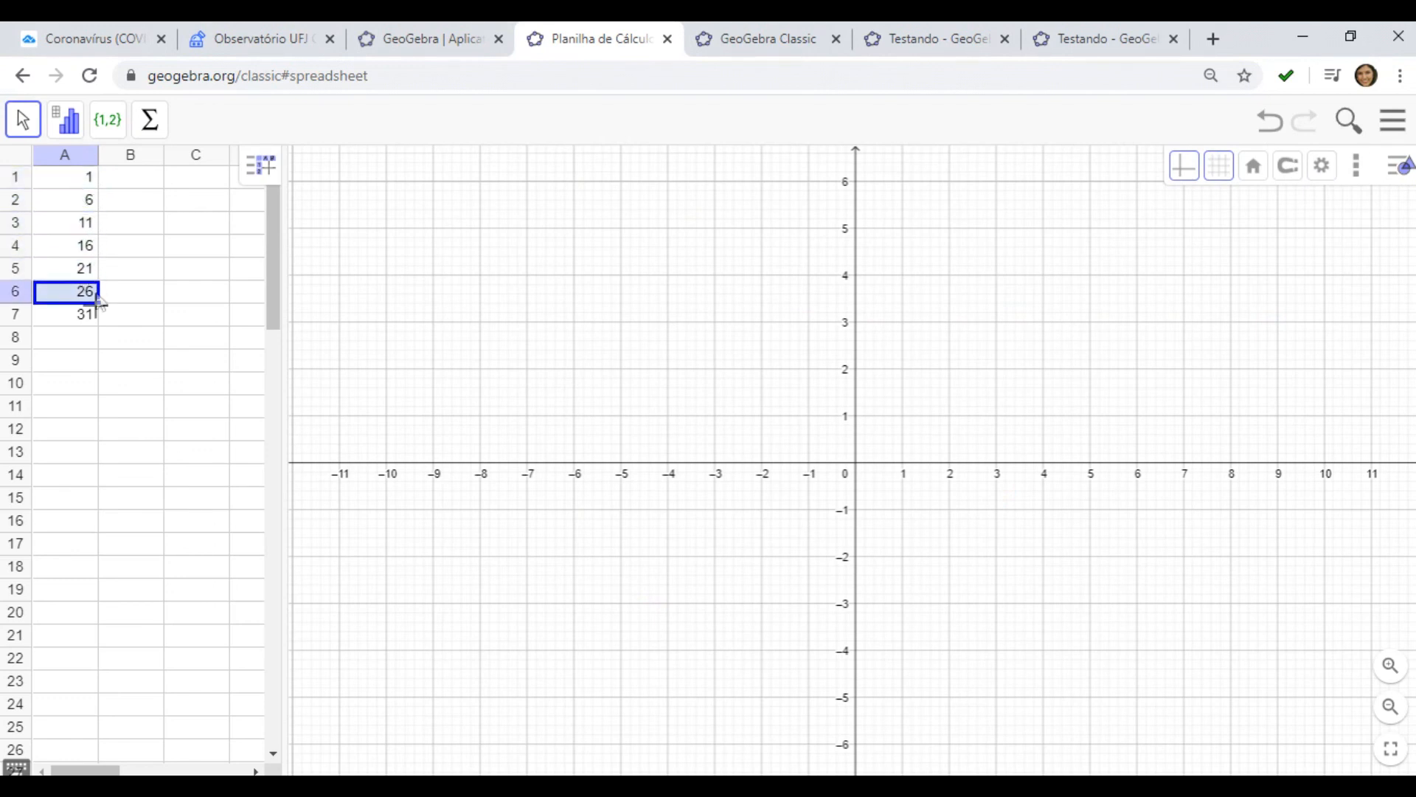
Check the Brazil chart on TradingView and enter 2 in cell B1
left_click(131, 177)
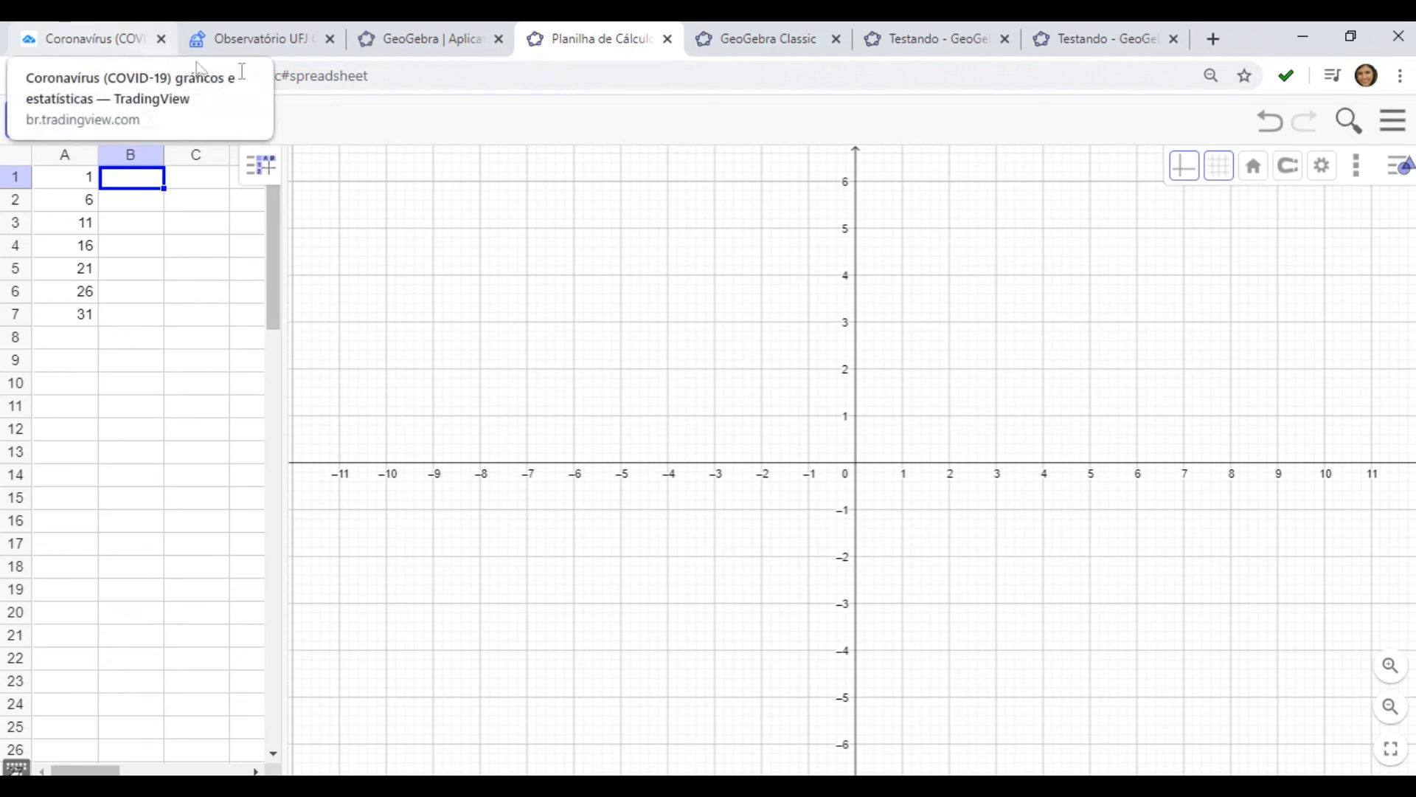
left_click(79, 44)
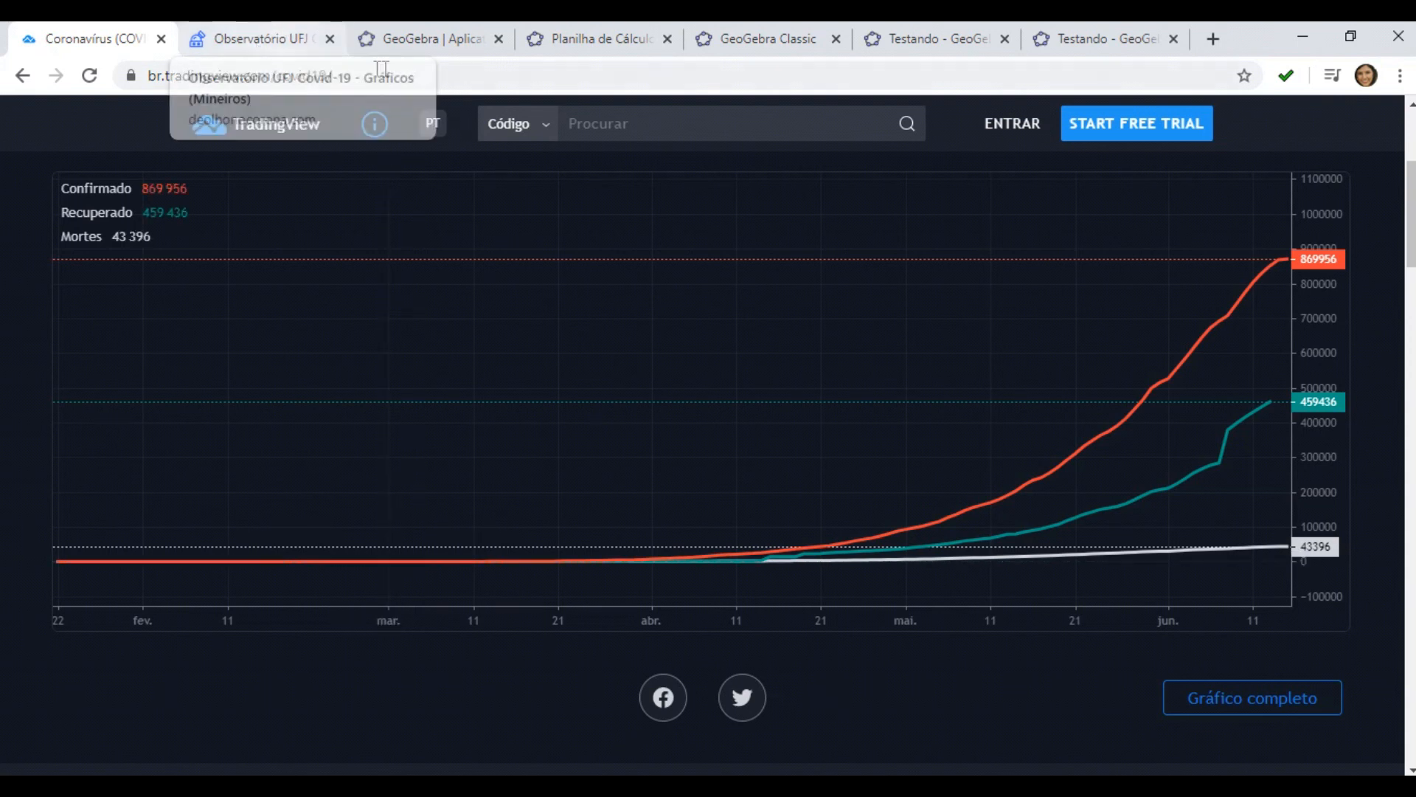
left_click(555, 40)
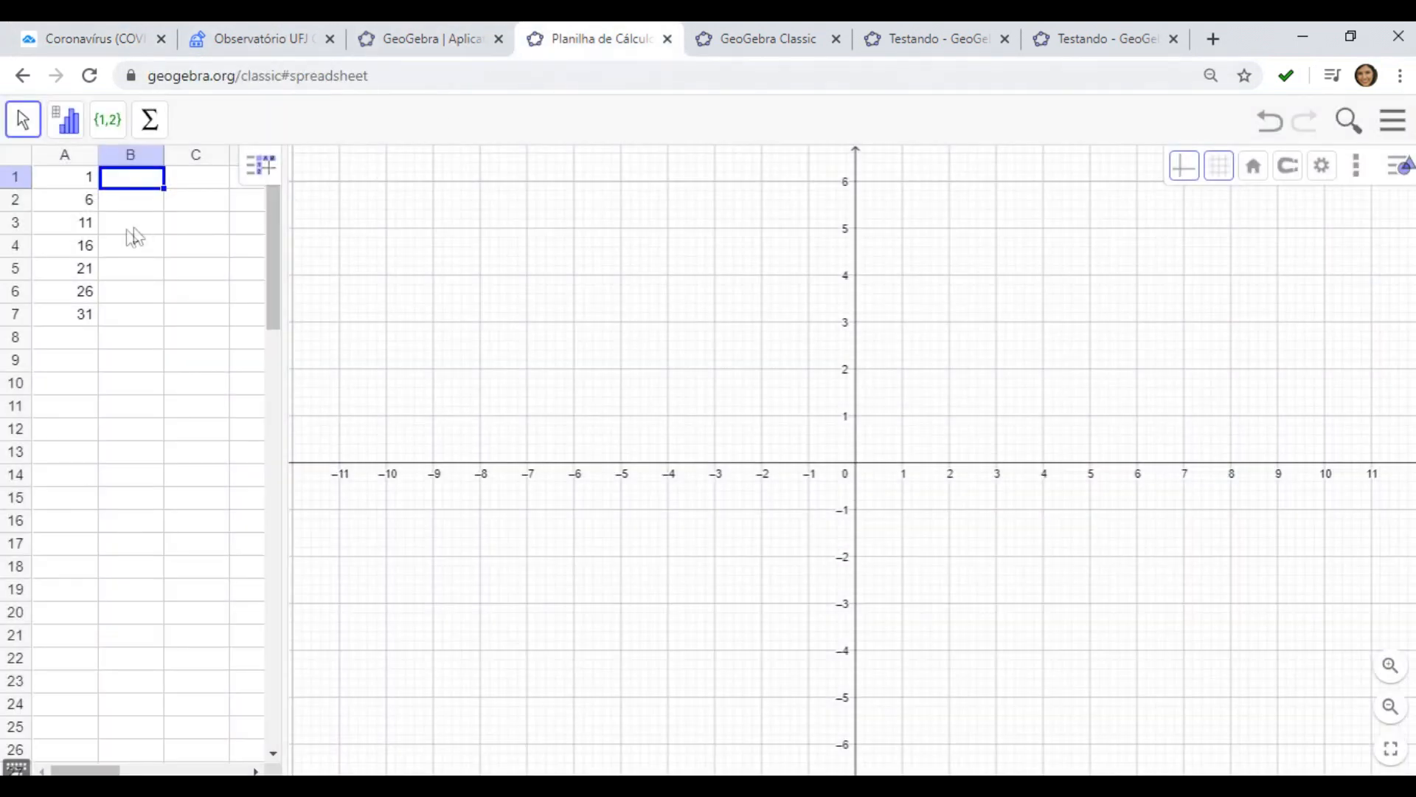
type("2")
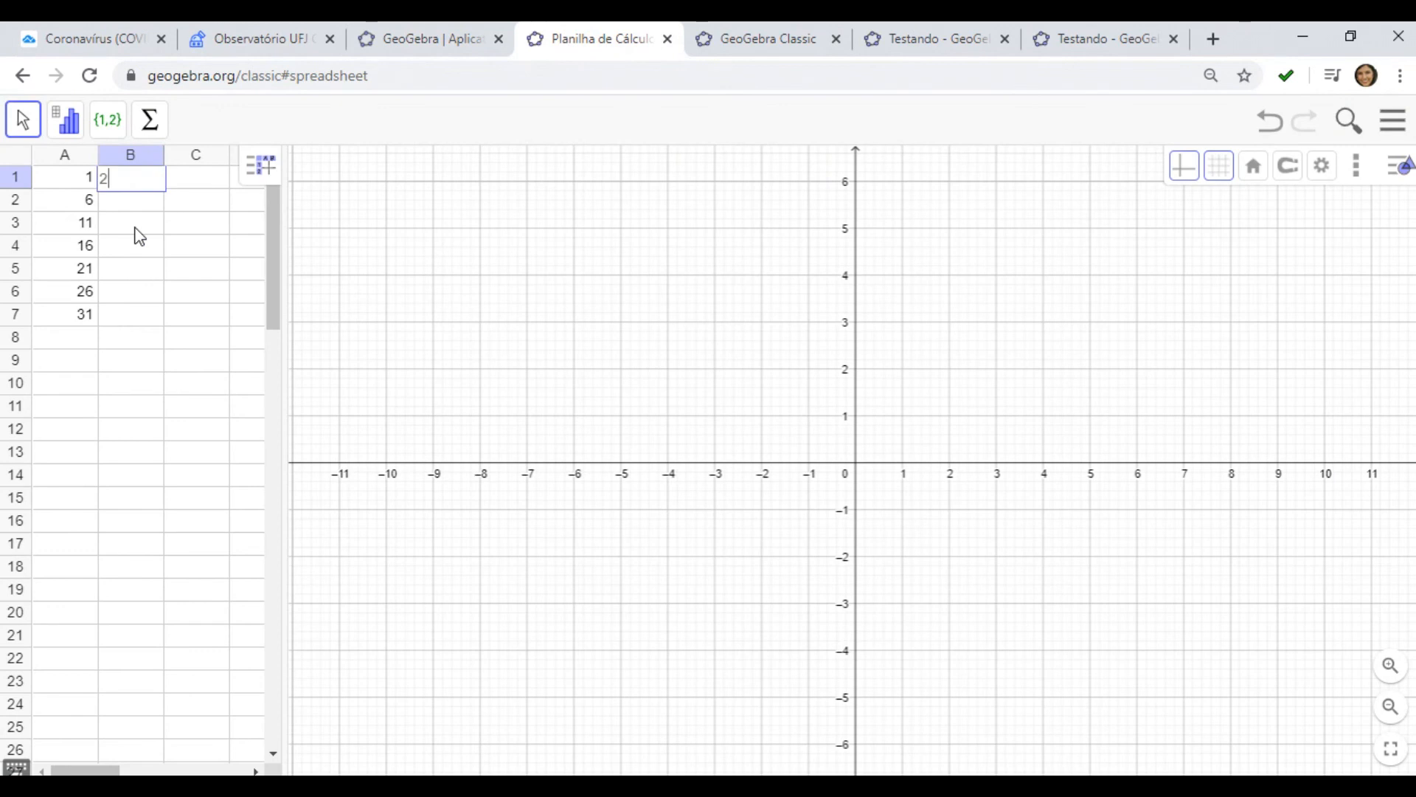
Check the Brazil chart again and enter 4 in cell B2
left_click(95, 38)
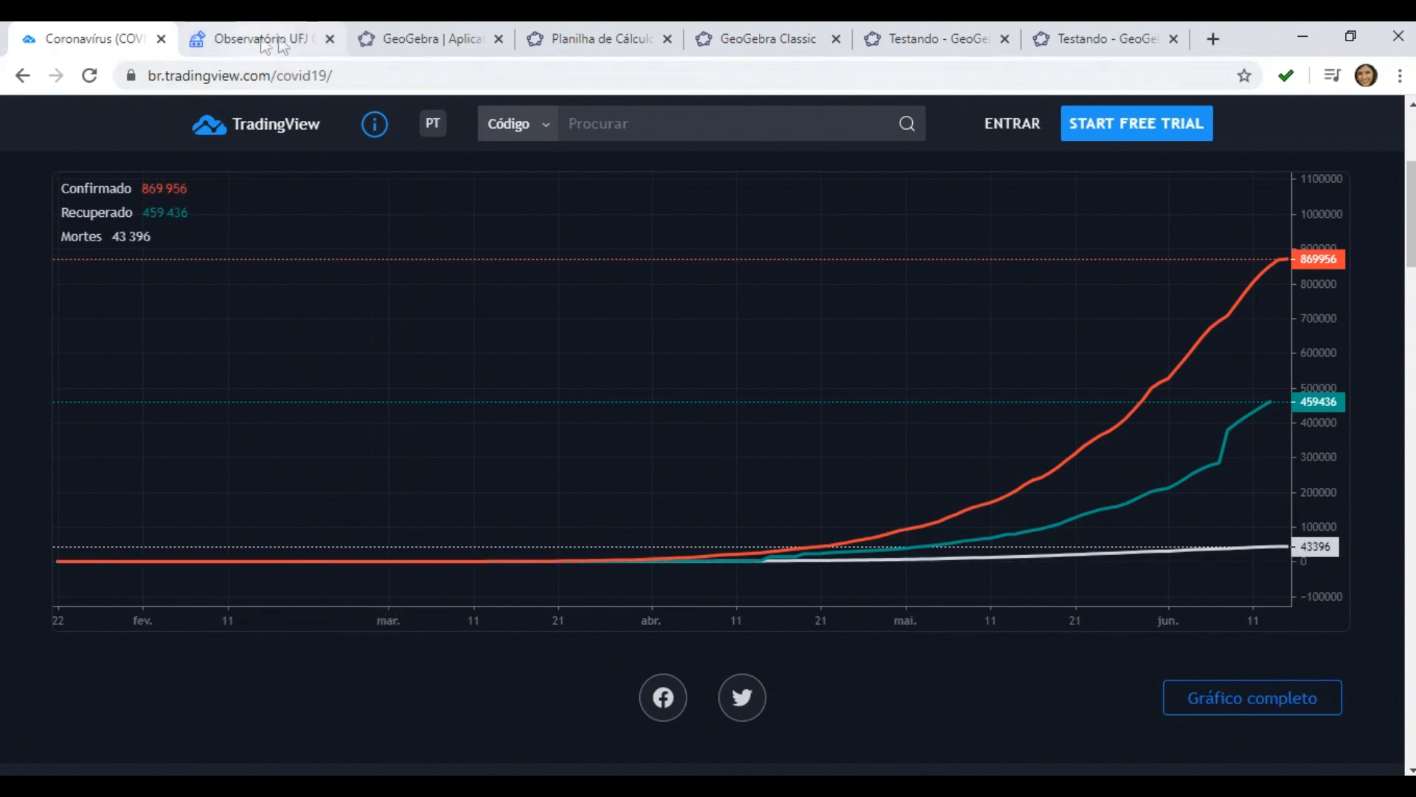
left_click(584, 35)
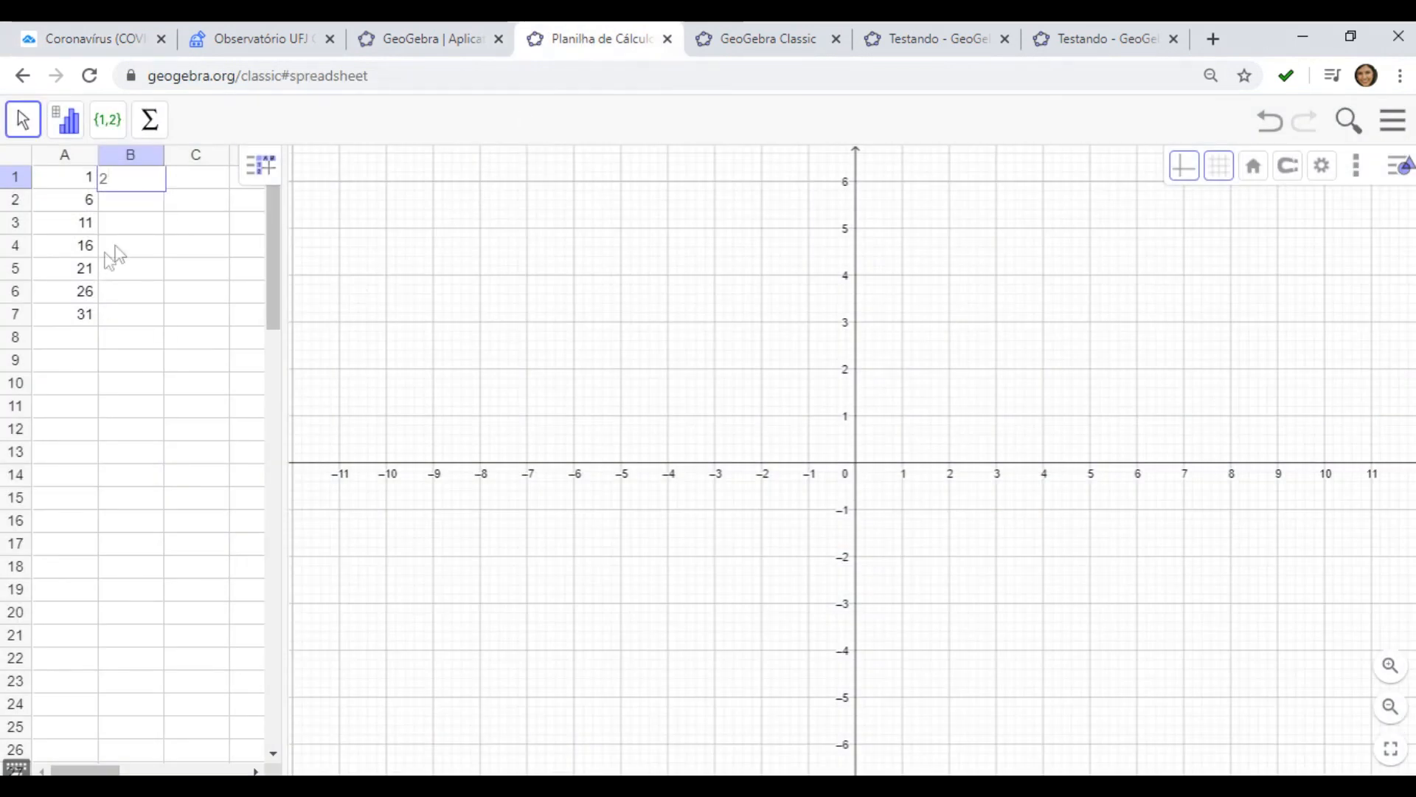
left_click(138, 207)
type("4")
key("Return")
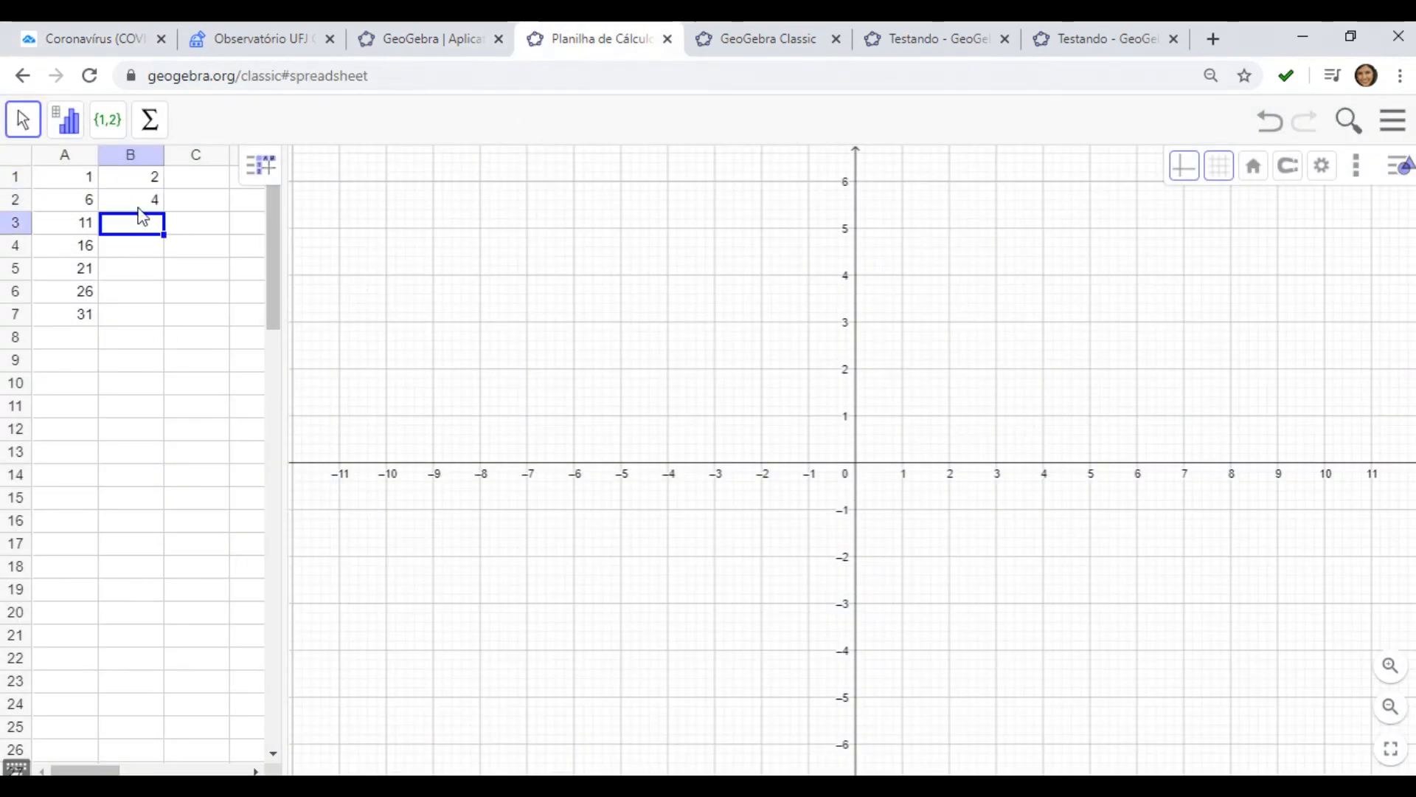
Check the case figure on the Coronavirus chart tab and enter 38 in cell B3
left_click(118, 38)
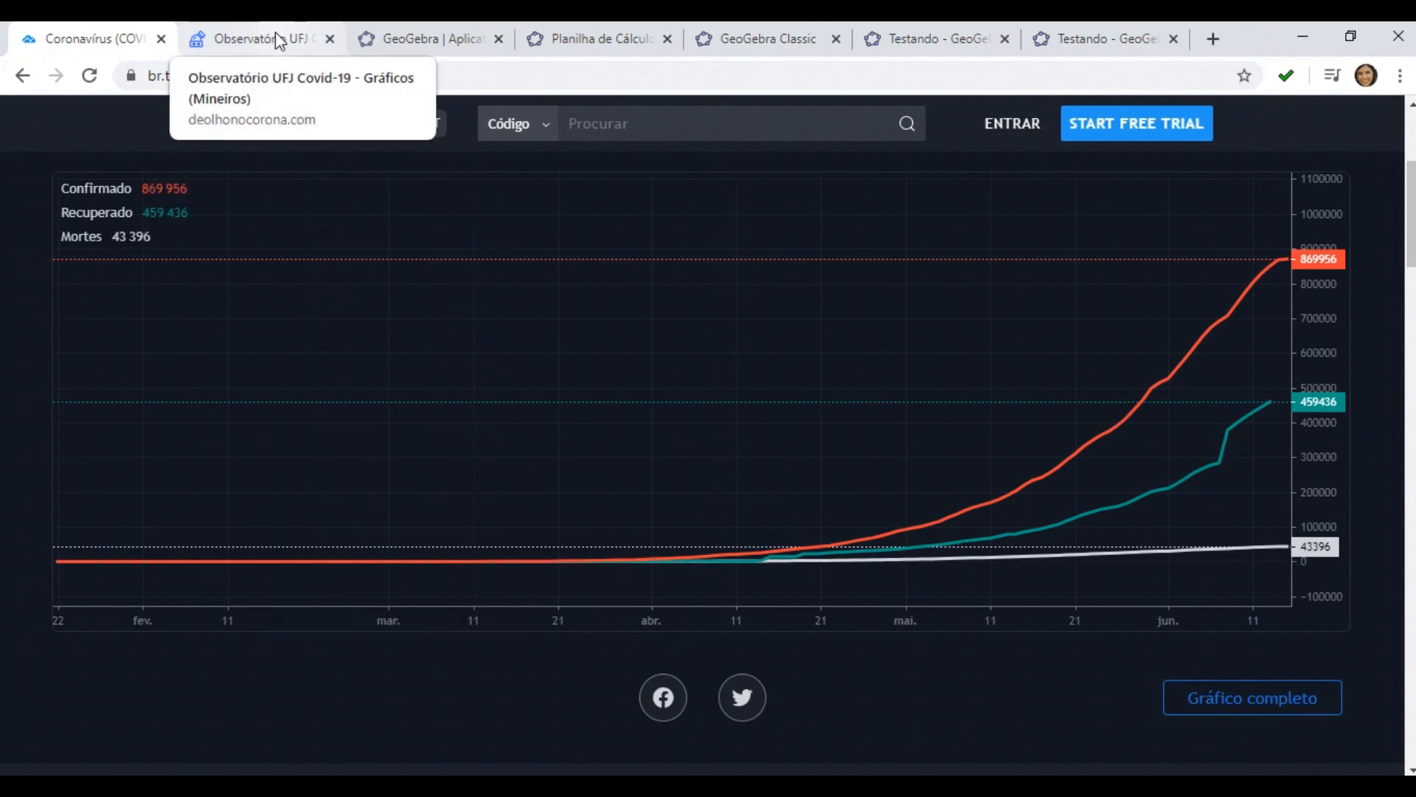
left_click(556, 35)
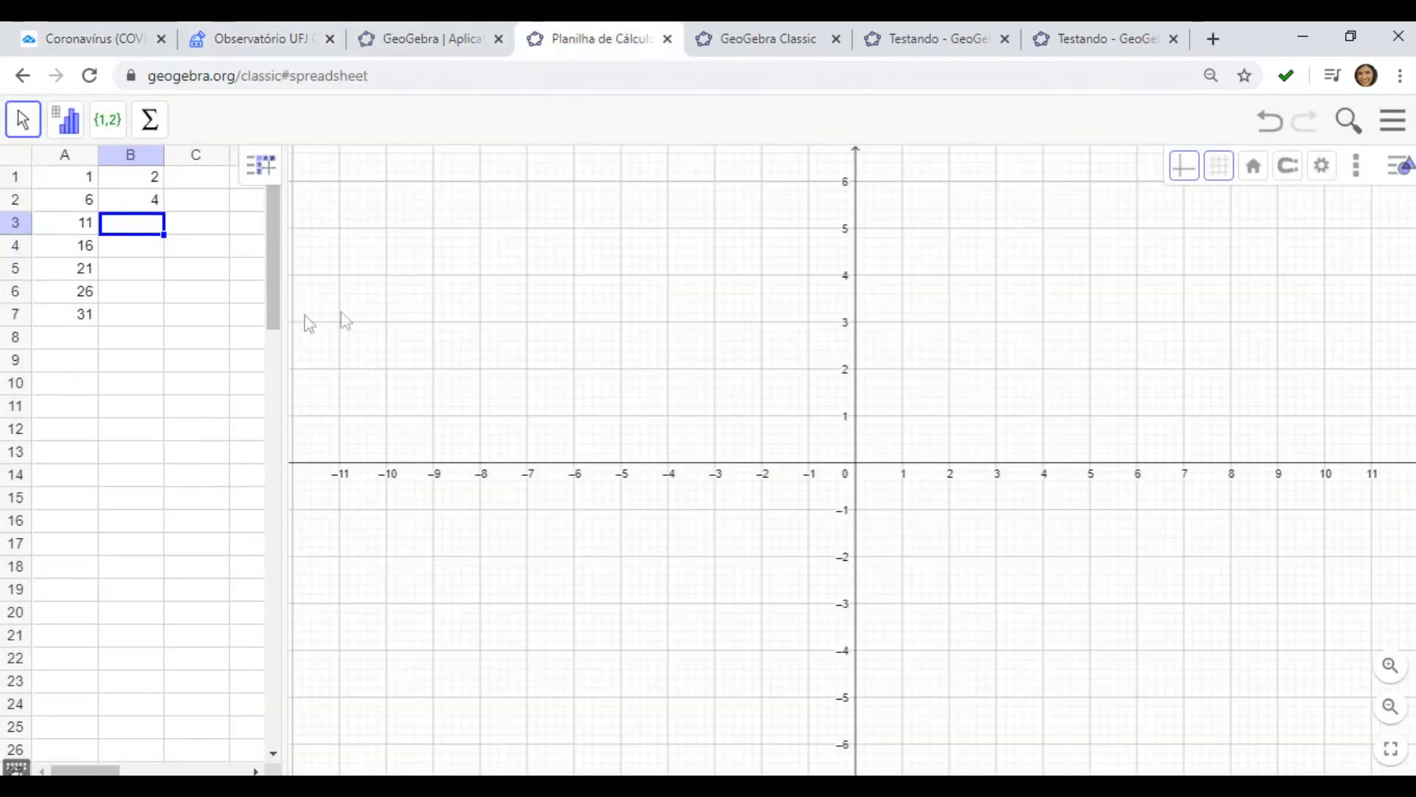
type("38")
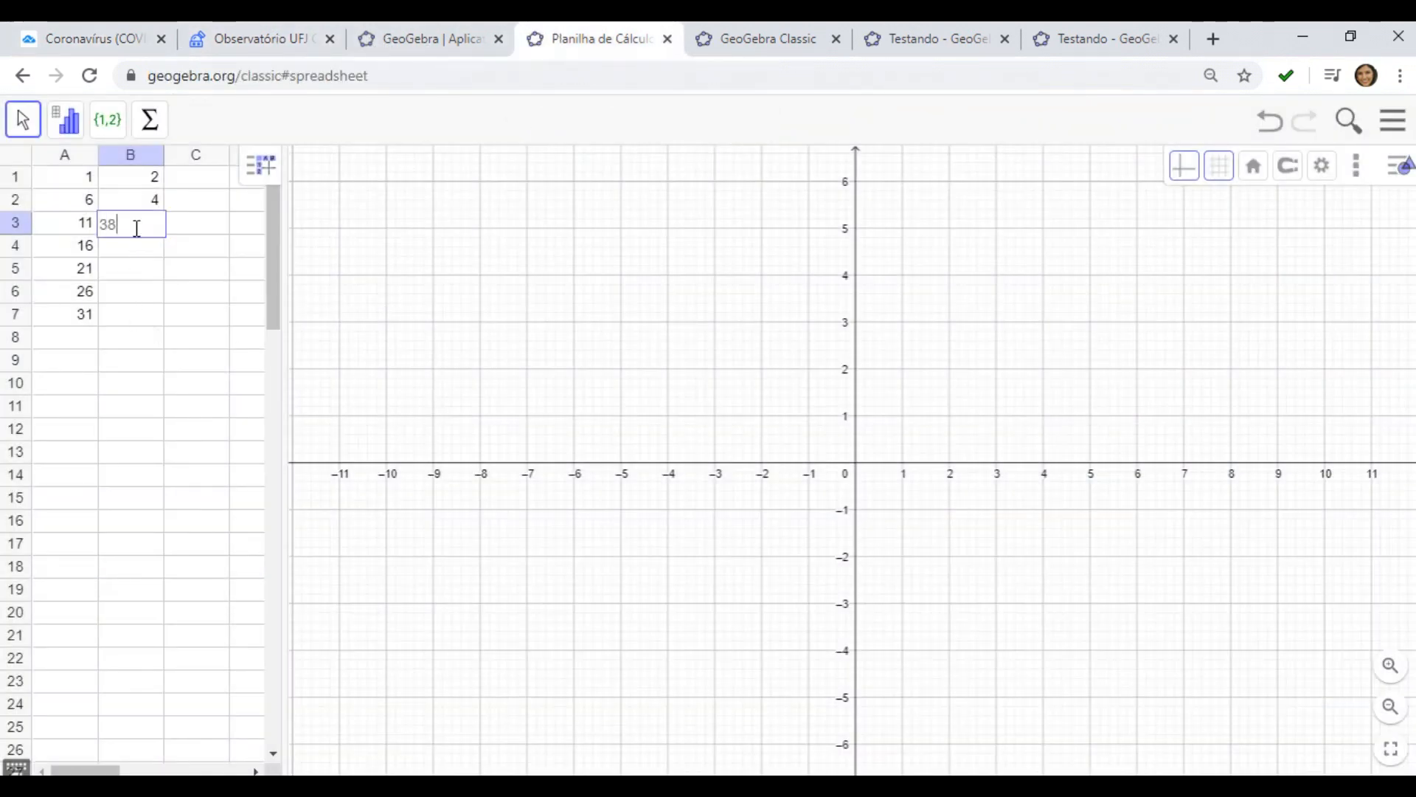
key("Return")
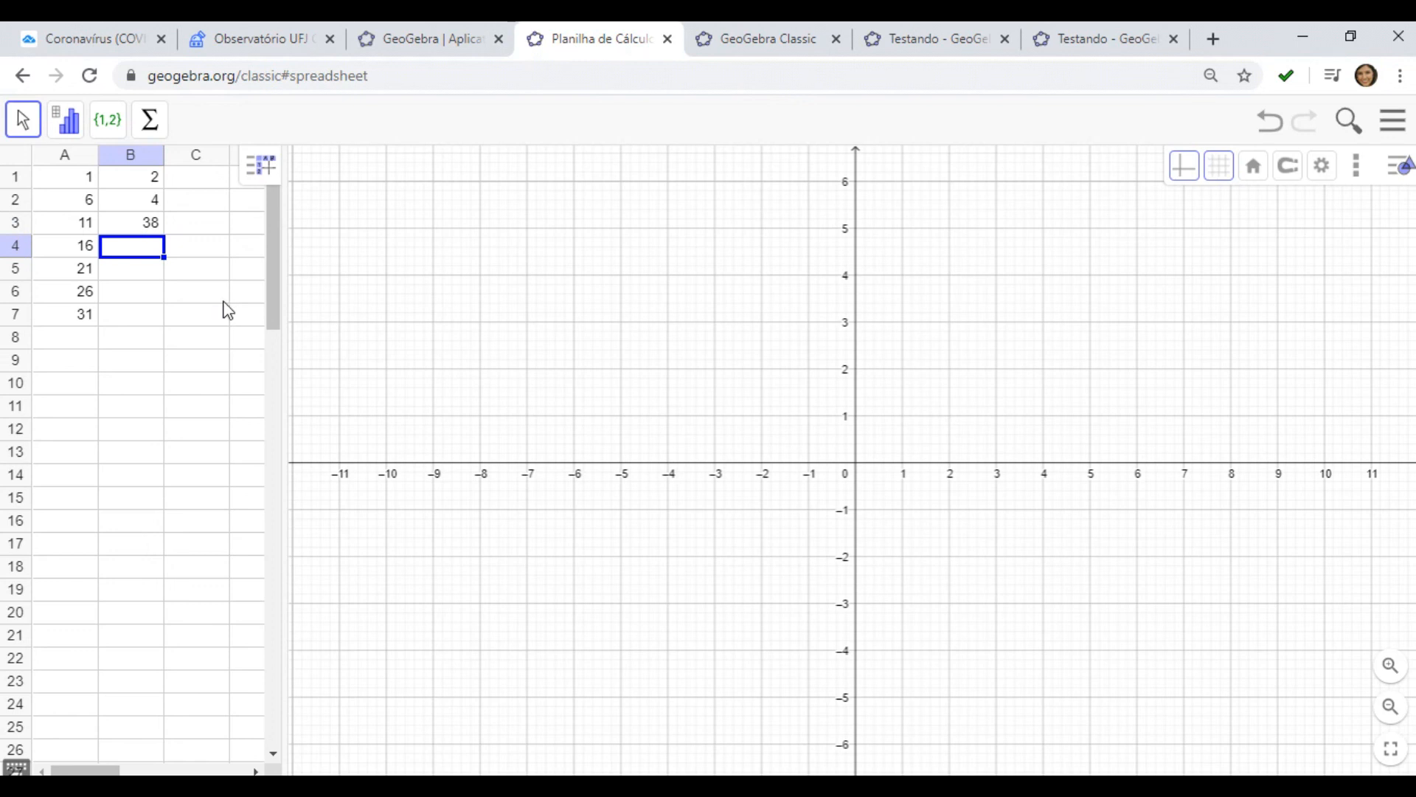
Paste the copied case values into column B starting at cell B4
key("ctrl+v")
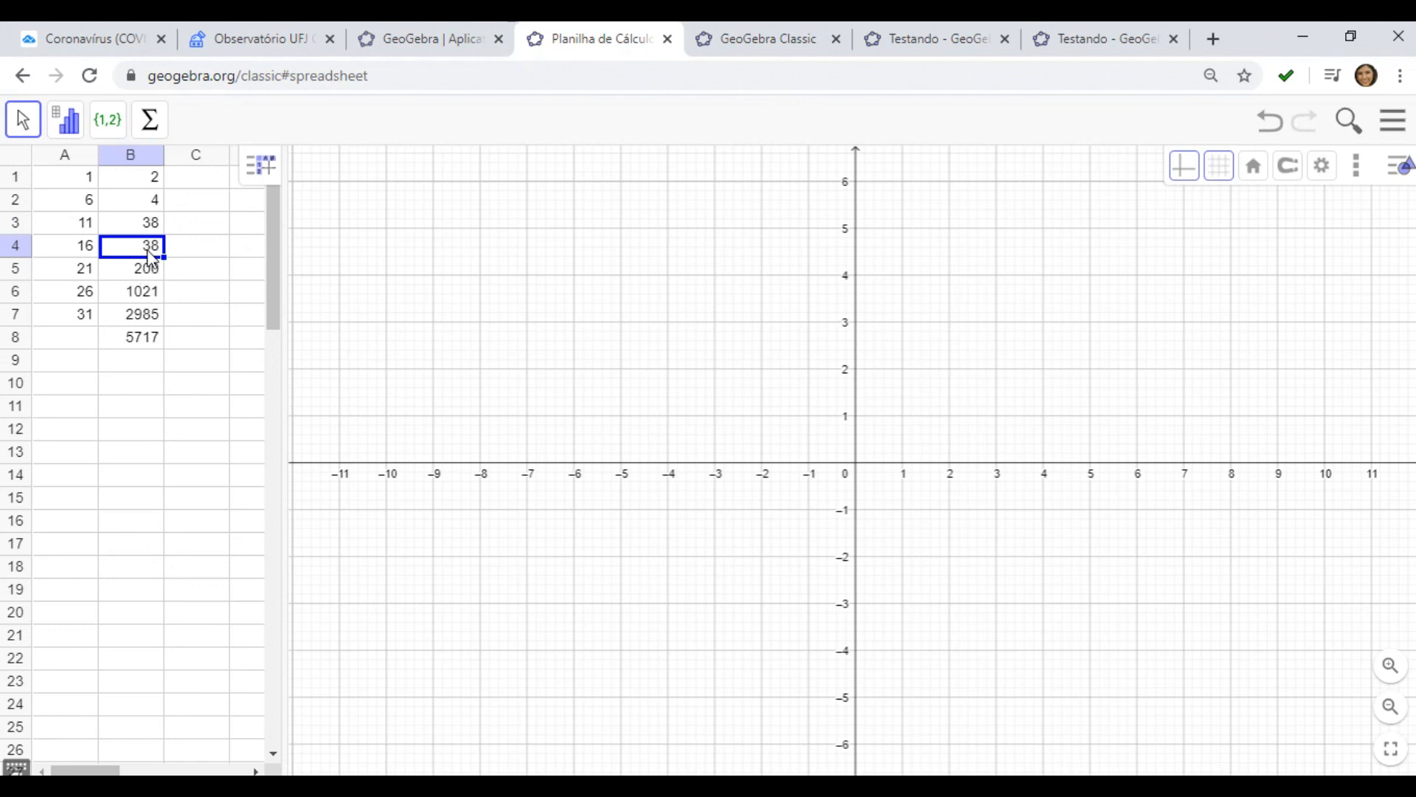
key("shift+Down")
key("shift+Down")
key("shift+Down")
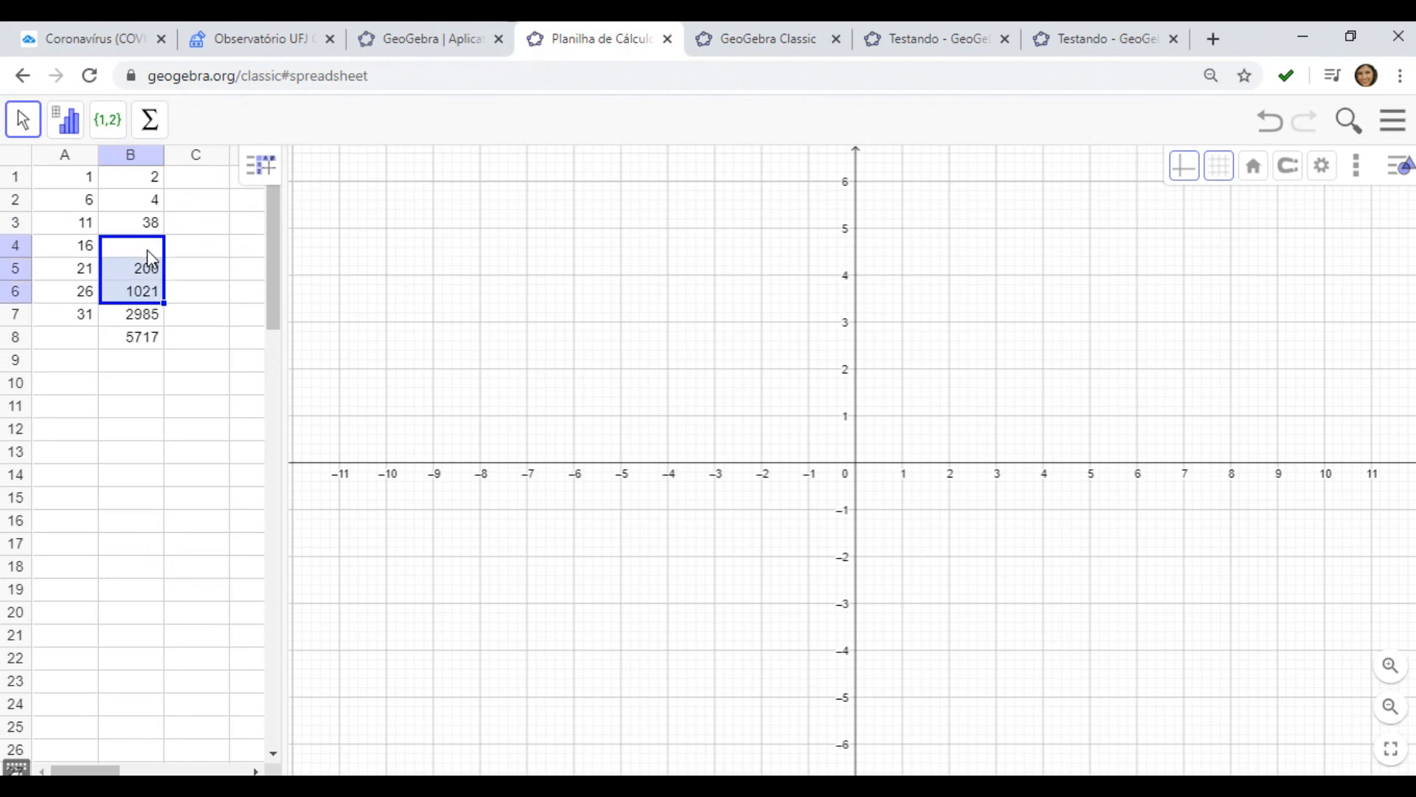
key("Down")
key("Up")
key("Up")
key("Up")
key("shift+Down")
key("shift+Down")
key("shift+Down")
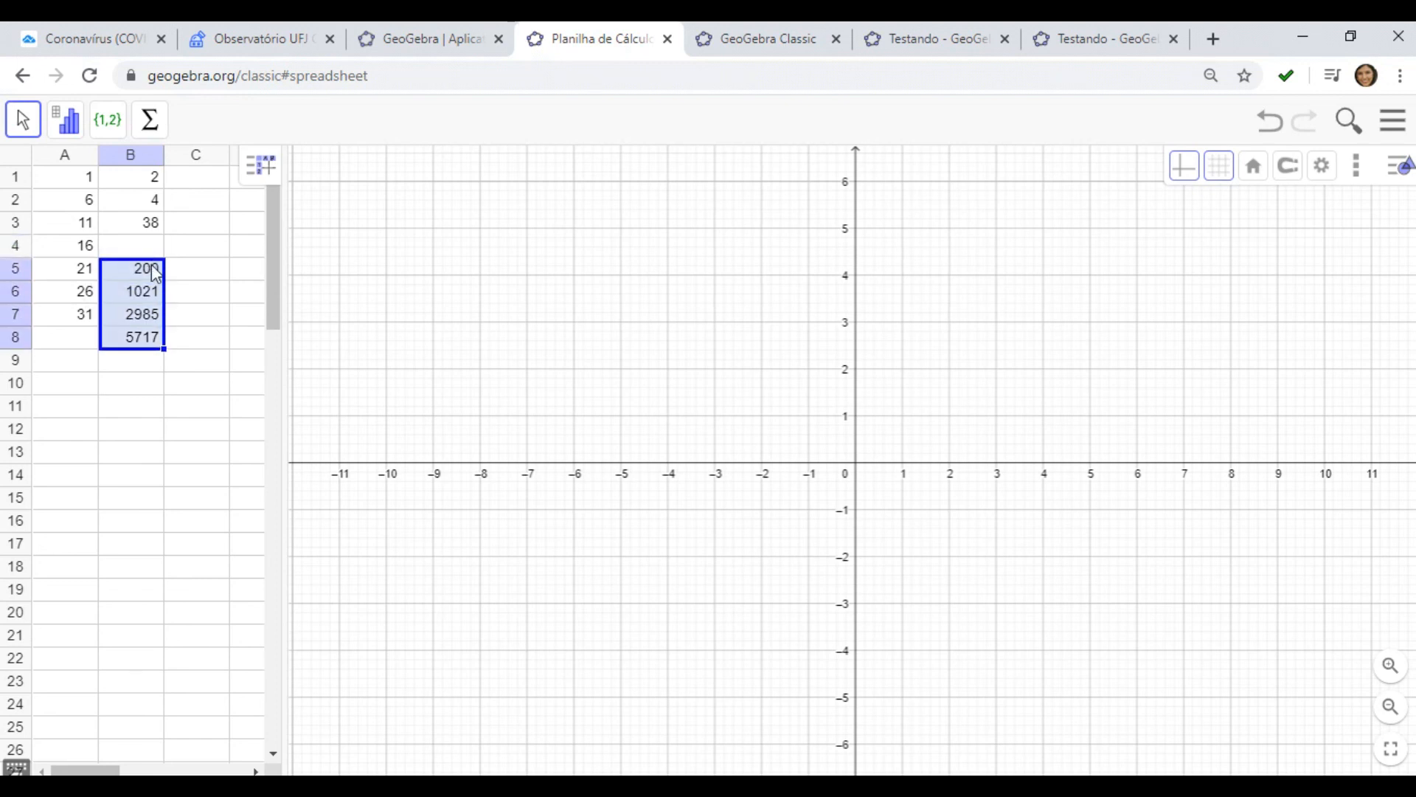
Enter 200 in cell B4 and 1021 in cell B5
left_click(152, 260)
key("shift+Up")
left_click(159, 291)
key("Up")
key("Up")
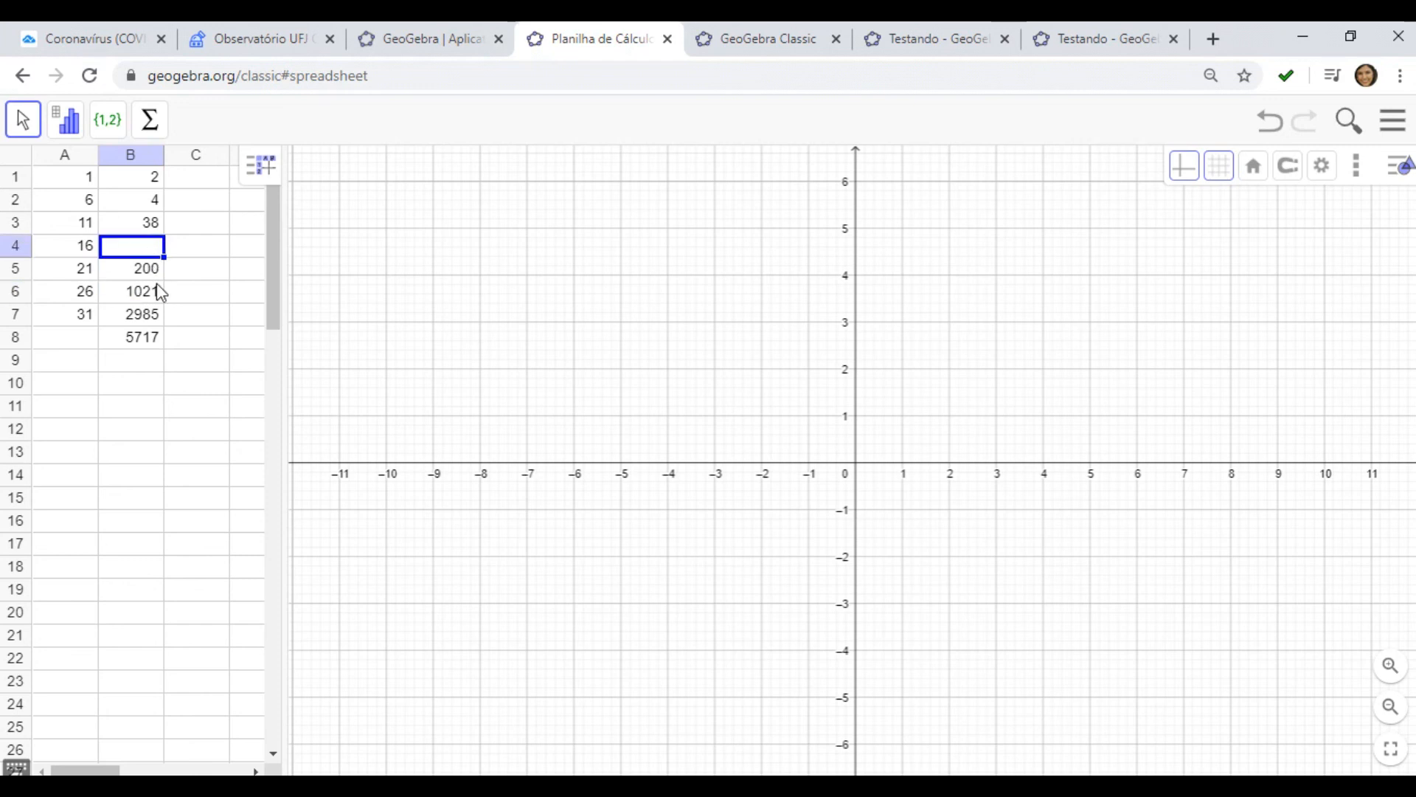
type("200")
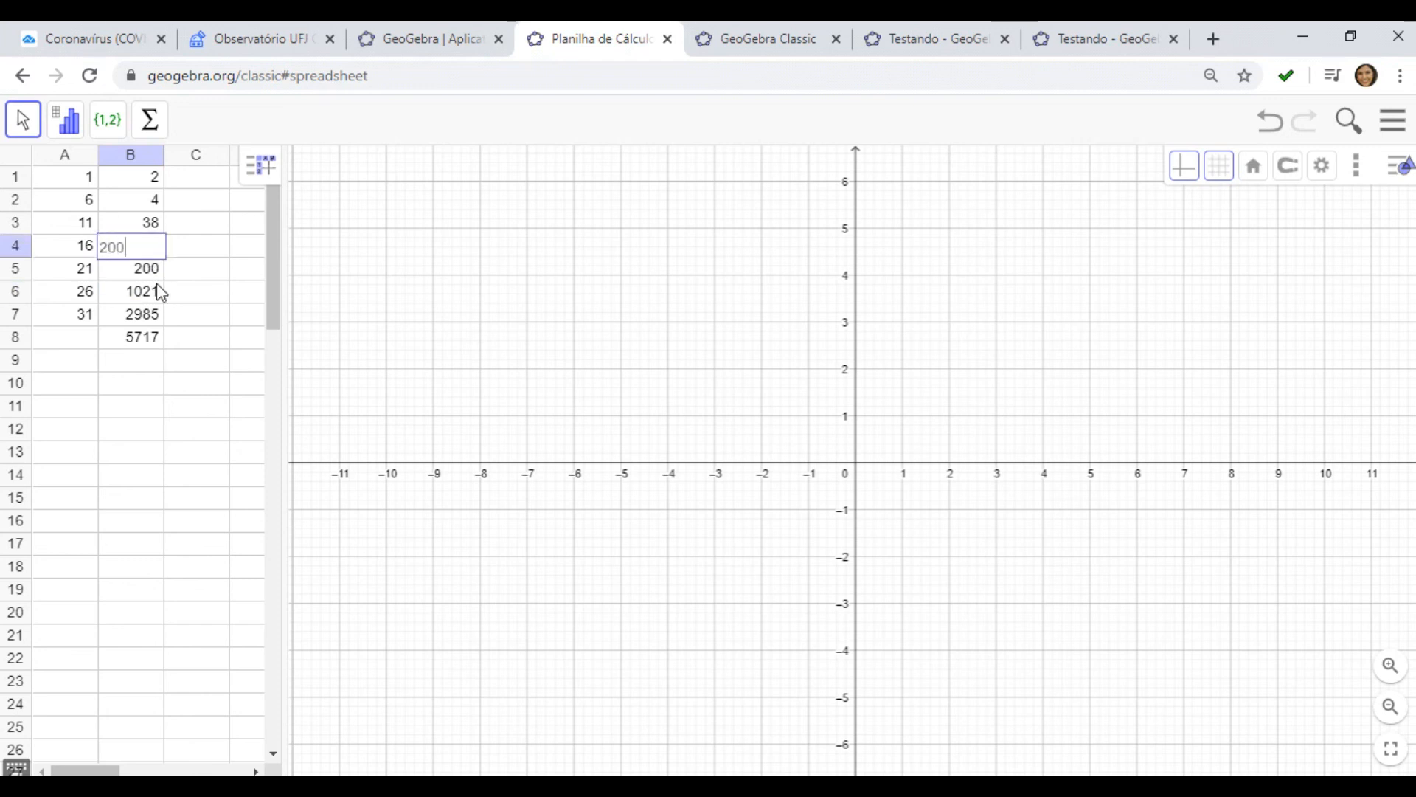
key("Return")
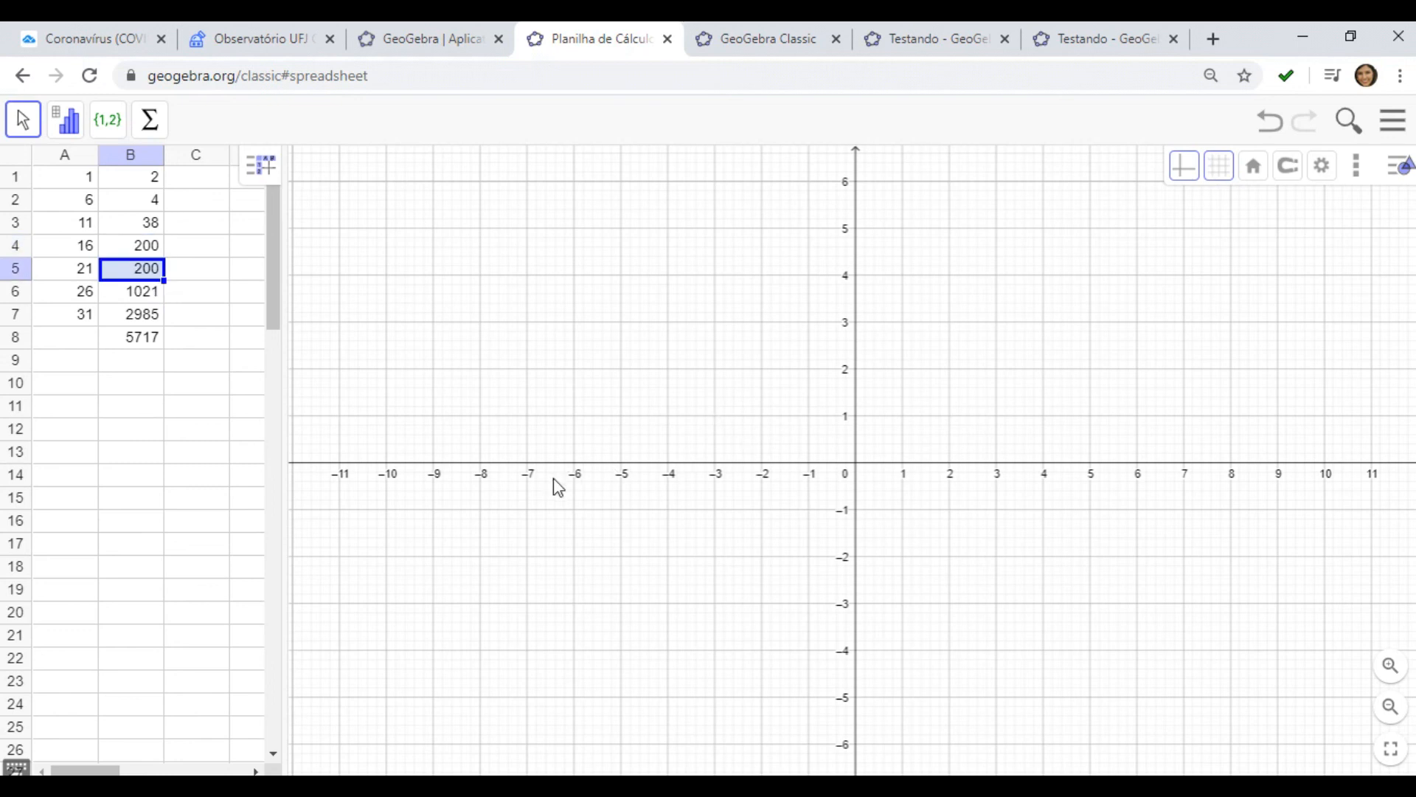
type("1021")
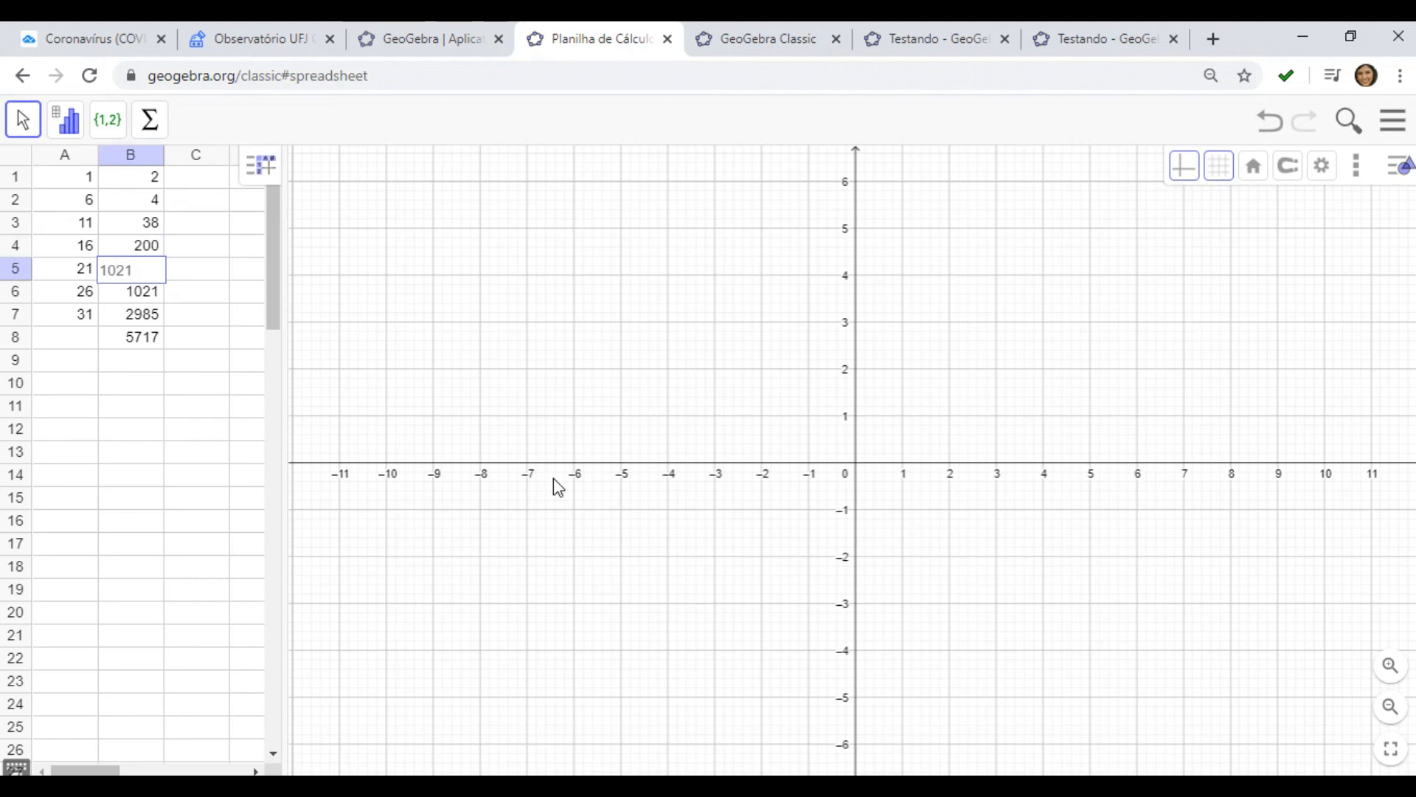
key("Return")
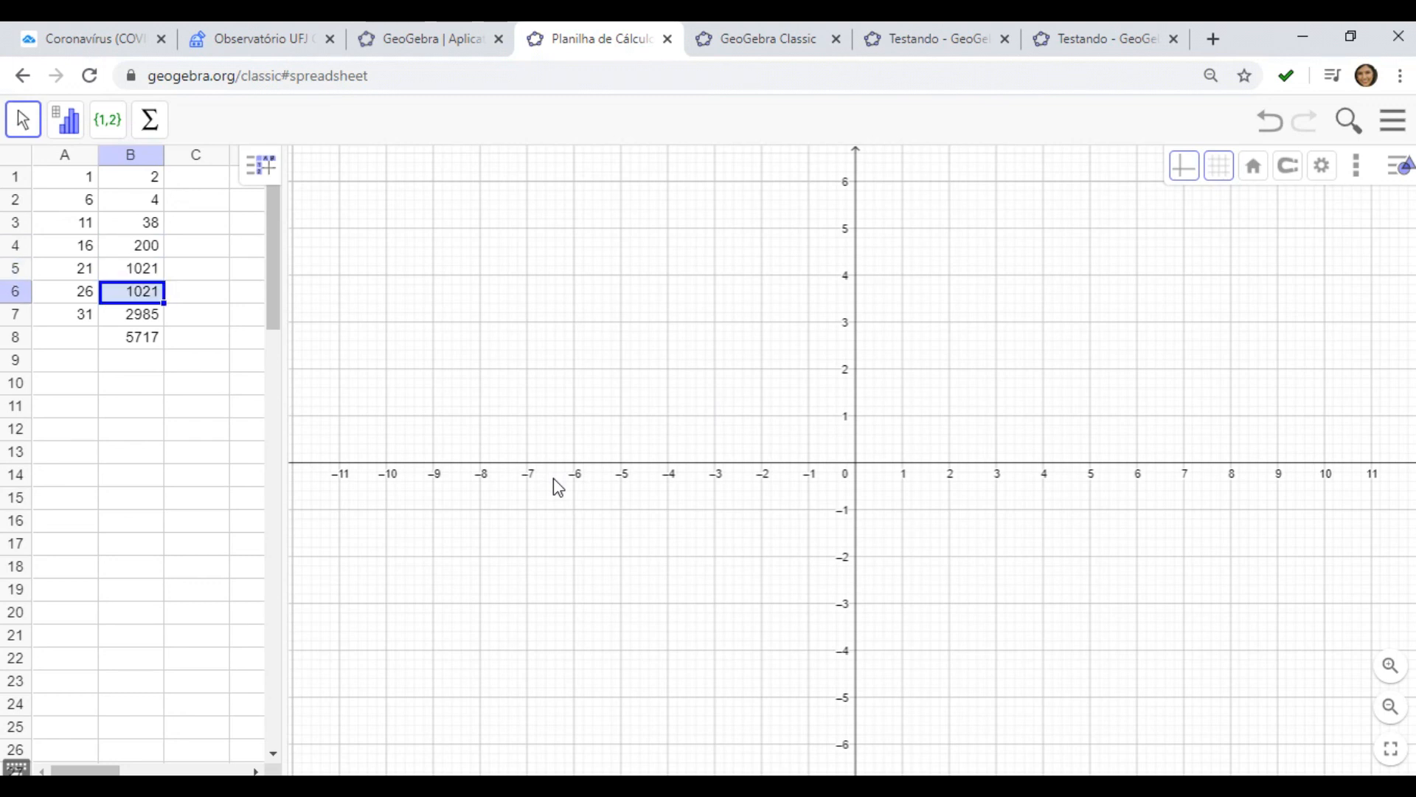
Enter 2985 in cell B6 and 5717 in cell B7
type("2985")
key("Return")
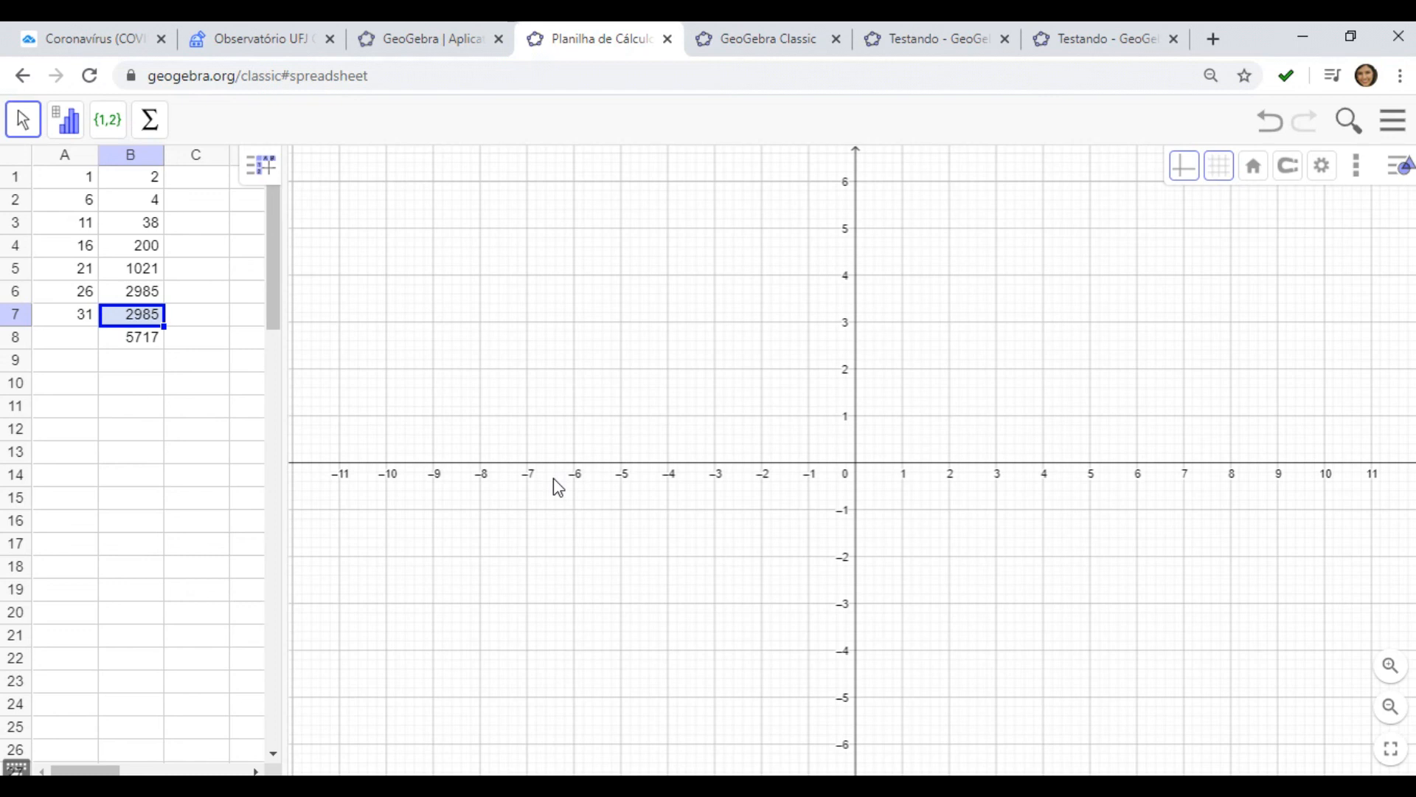
type("571")
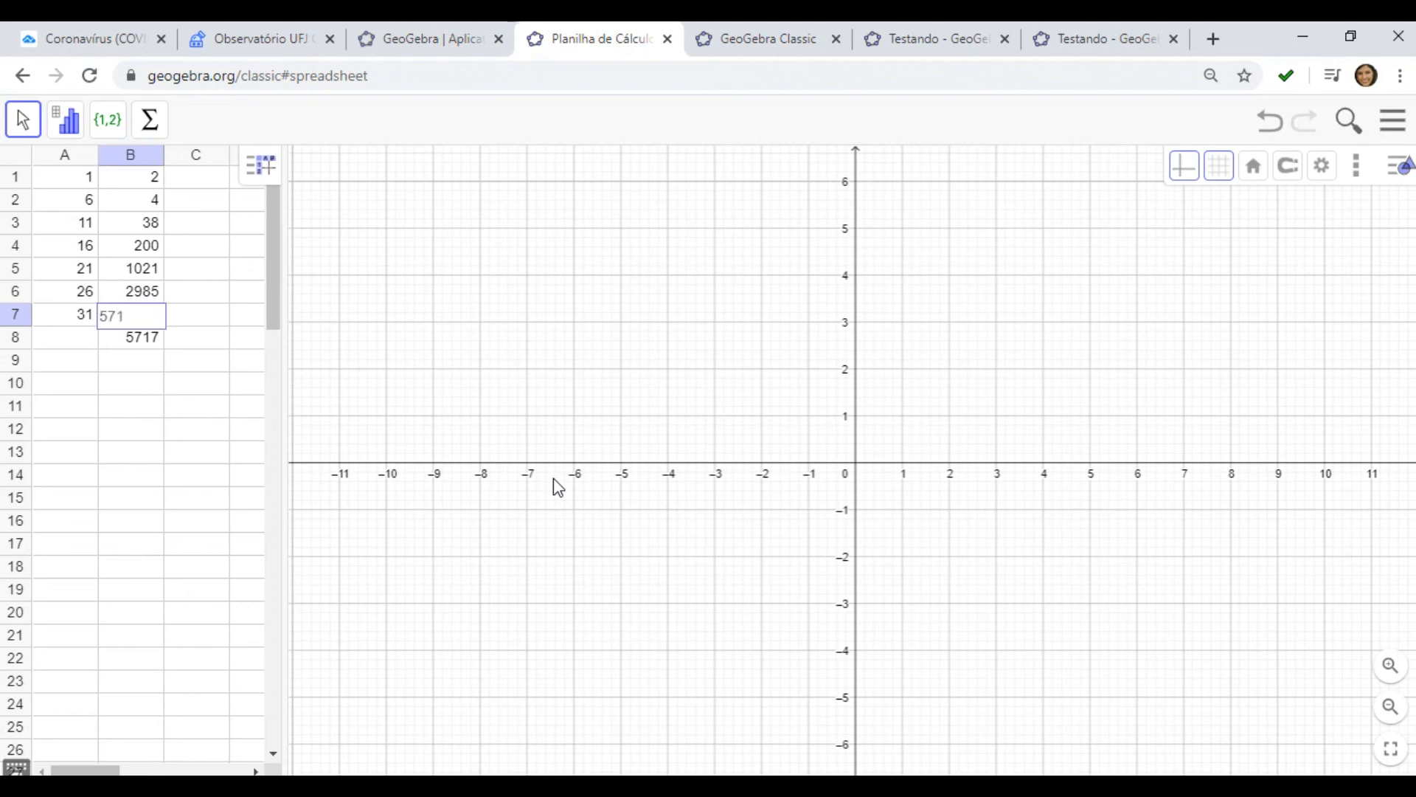
type("7")
key("Return")
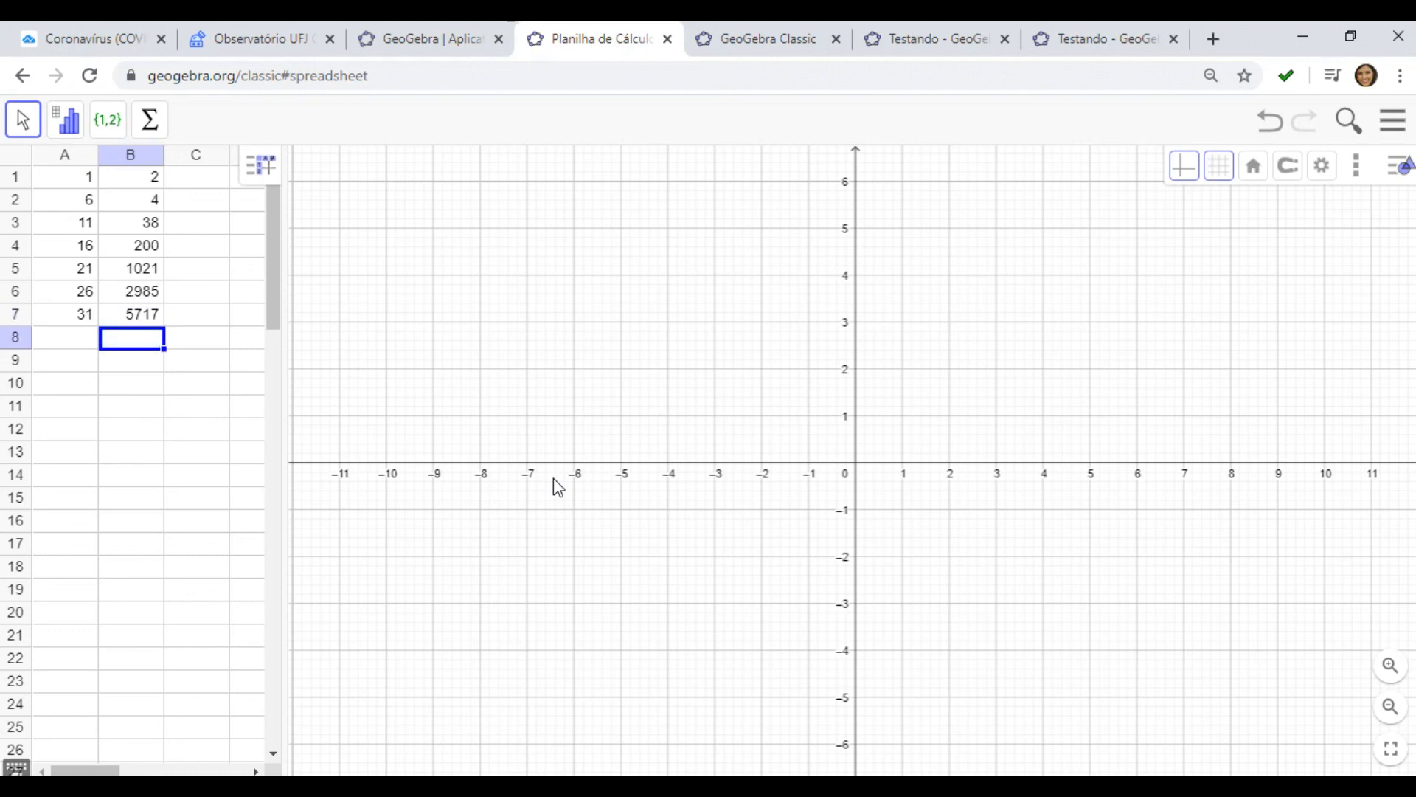
Create a list of points from cells A1 to B7 with the Lista de Pontos tool
left_click_drag(59, 181, 140, 318)
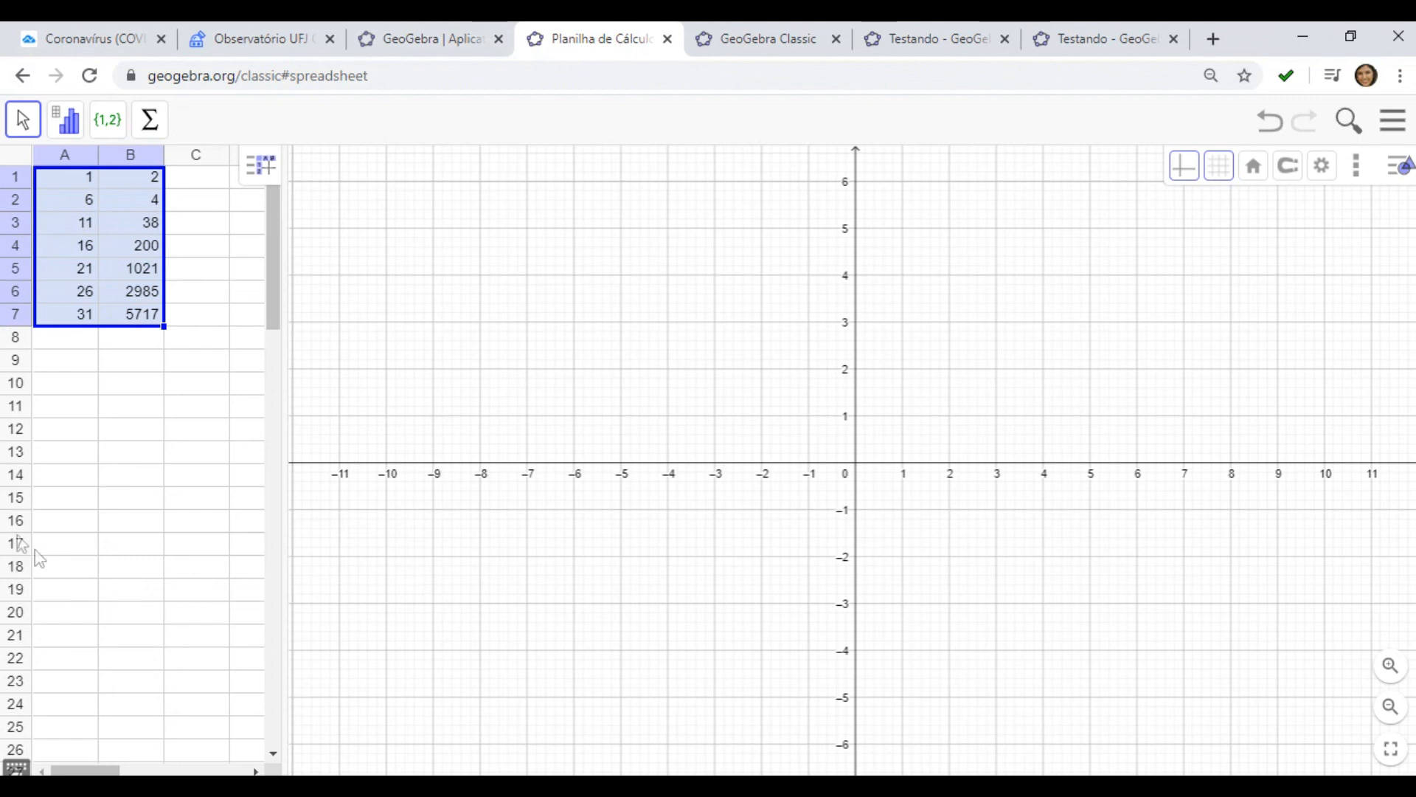
left_click(108, 131)
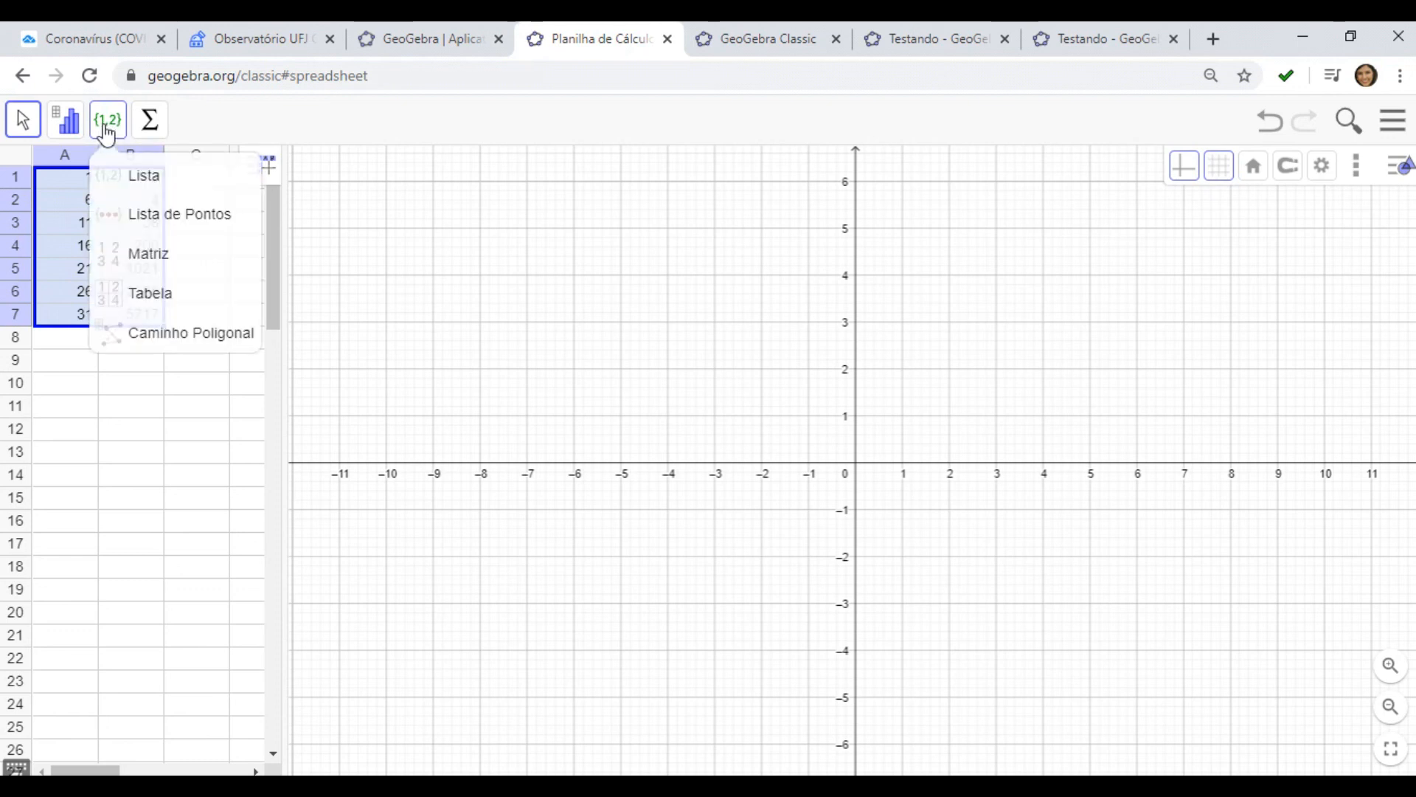
left_click(146, 220)
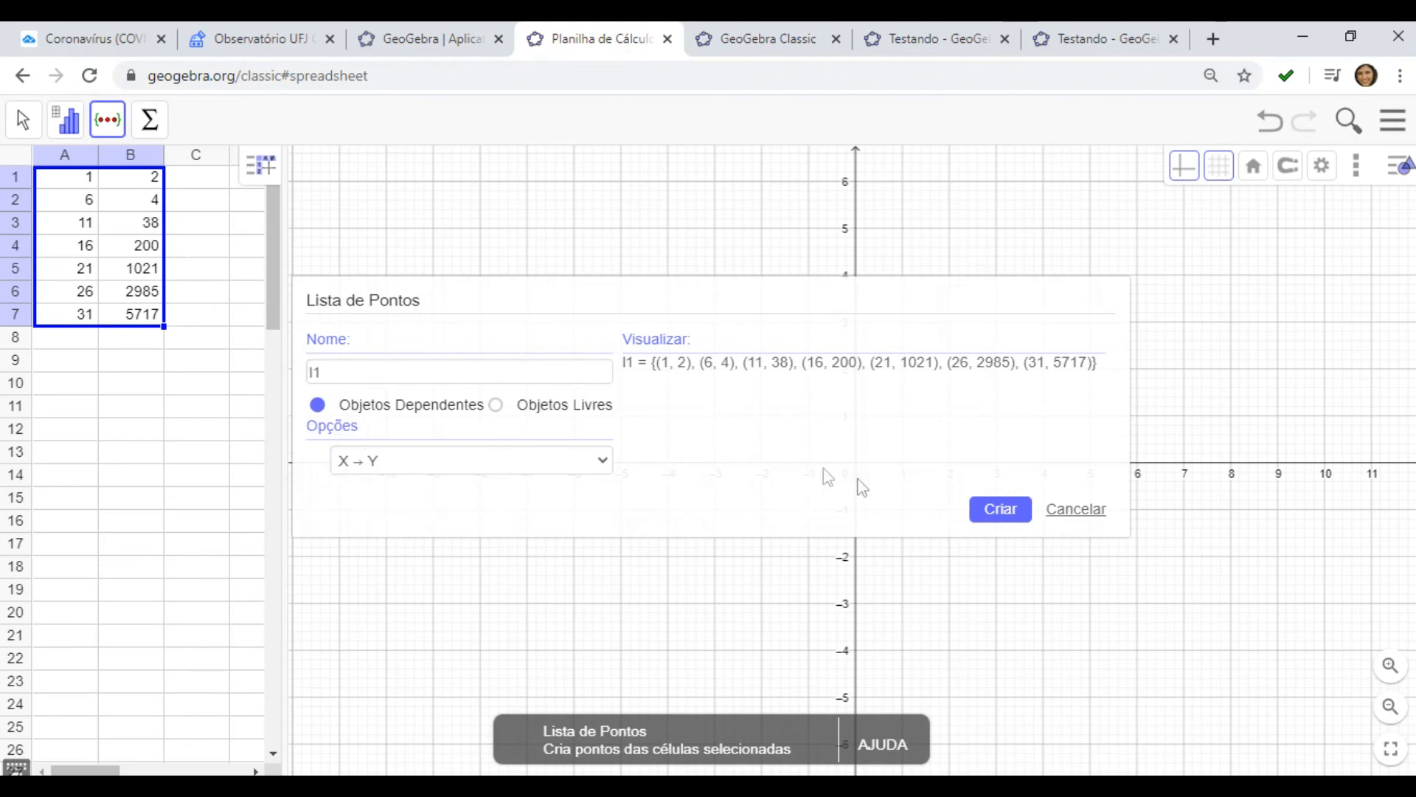
left_click(1009, 511)
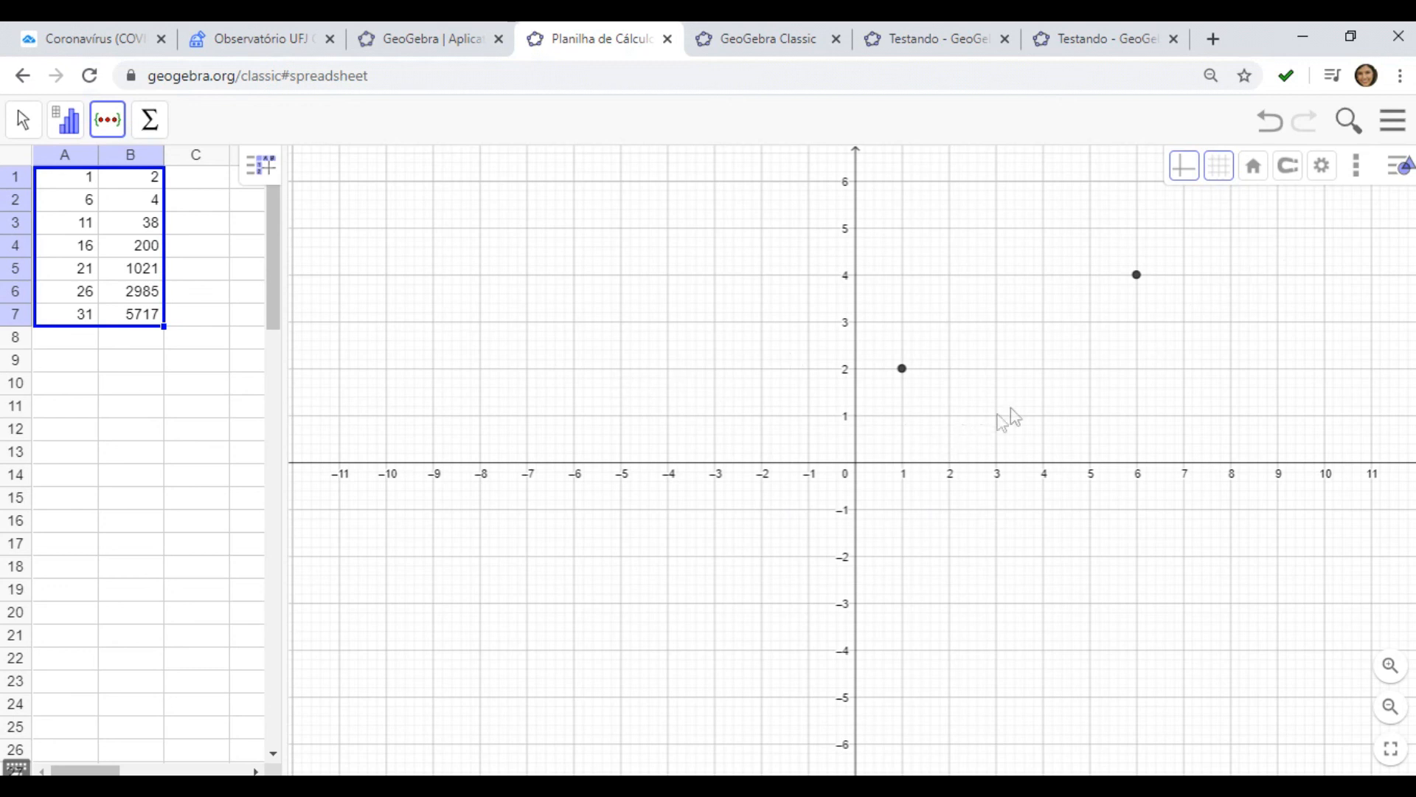
Open the graphics view settings and set x Mín to 0 and x Máx to 31
left_click(1003, 434)
left_click_drag(1002, 434, 808, 546)
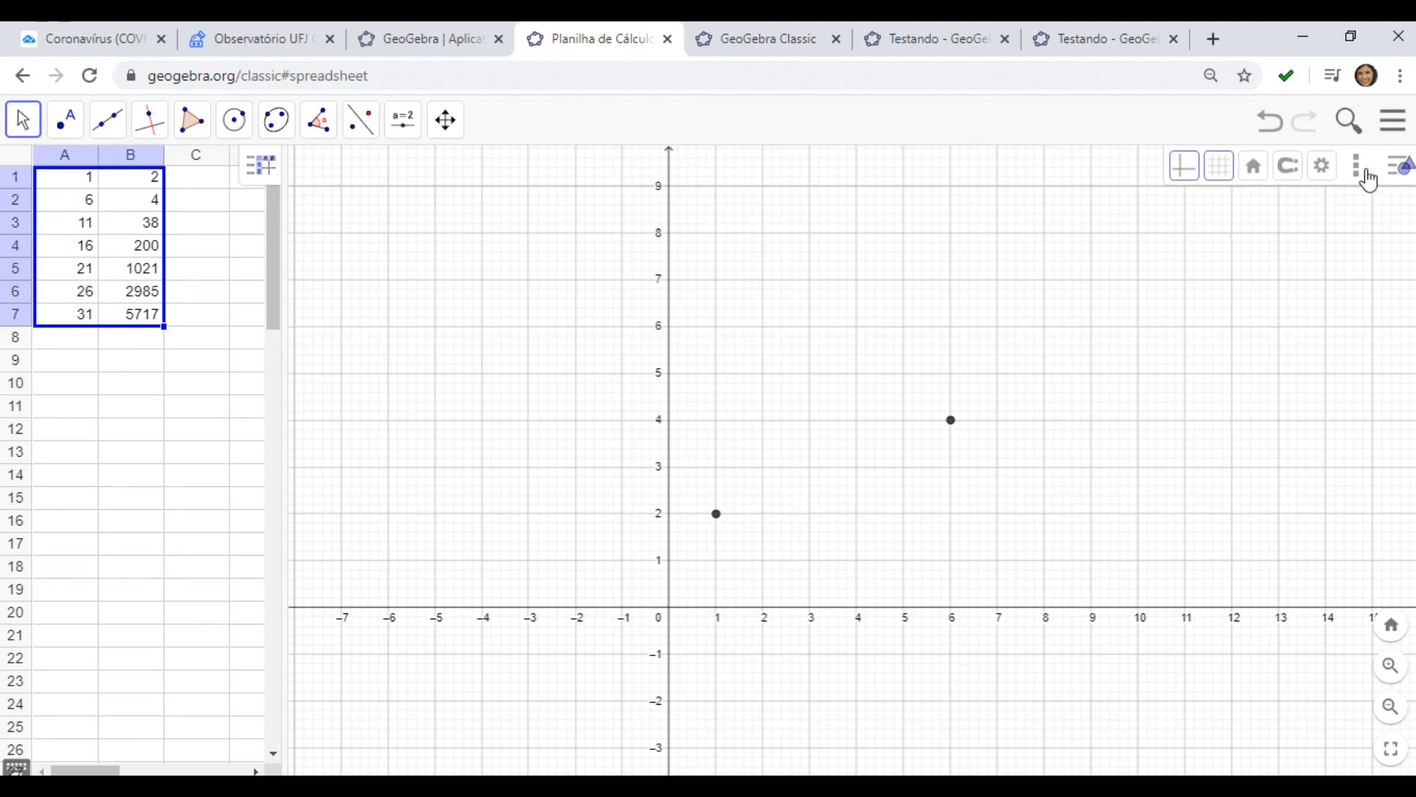
left_click(1325, 166)
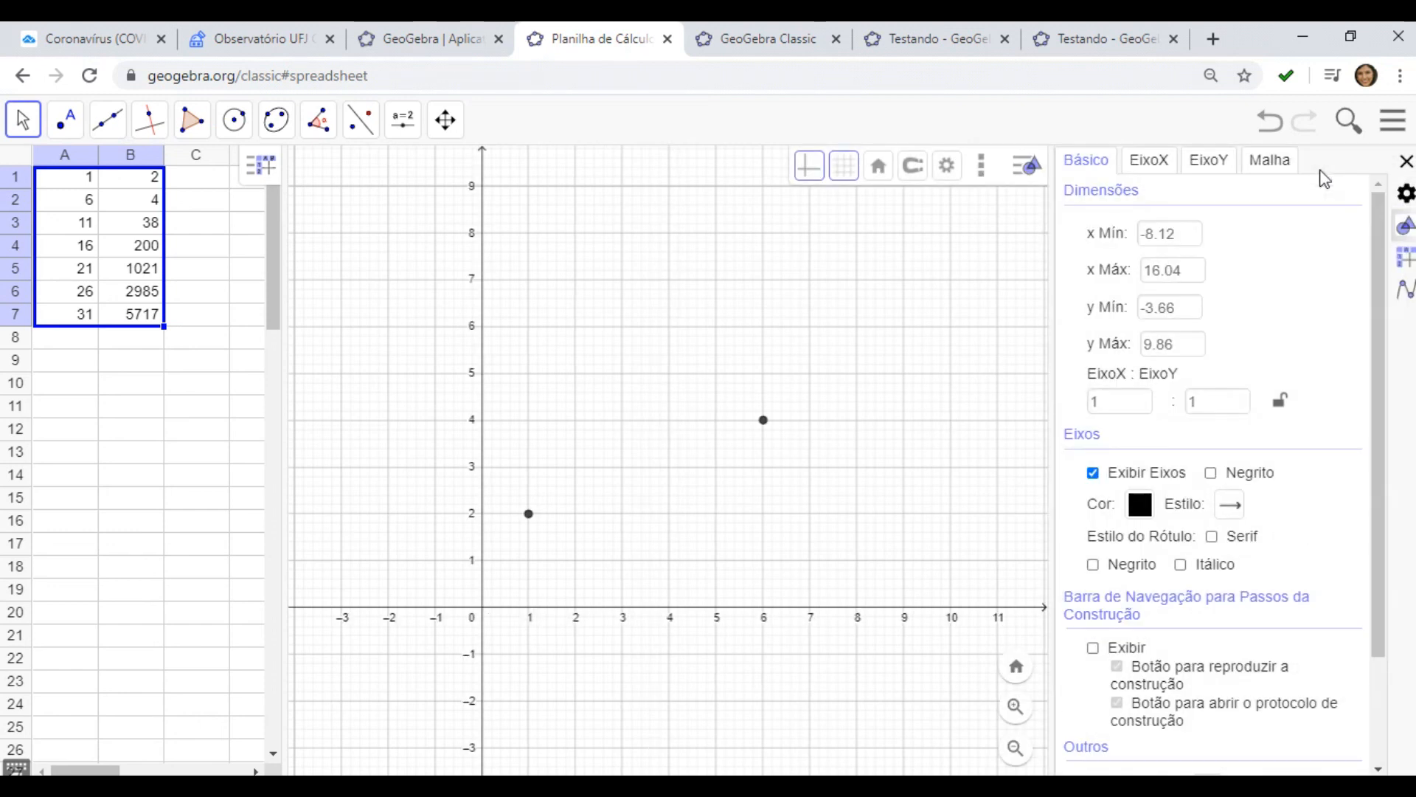
left_click(1190, 233)
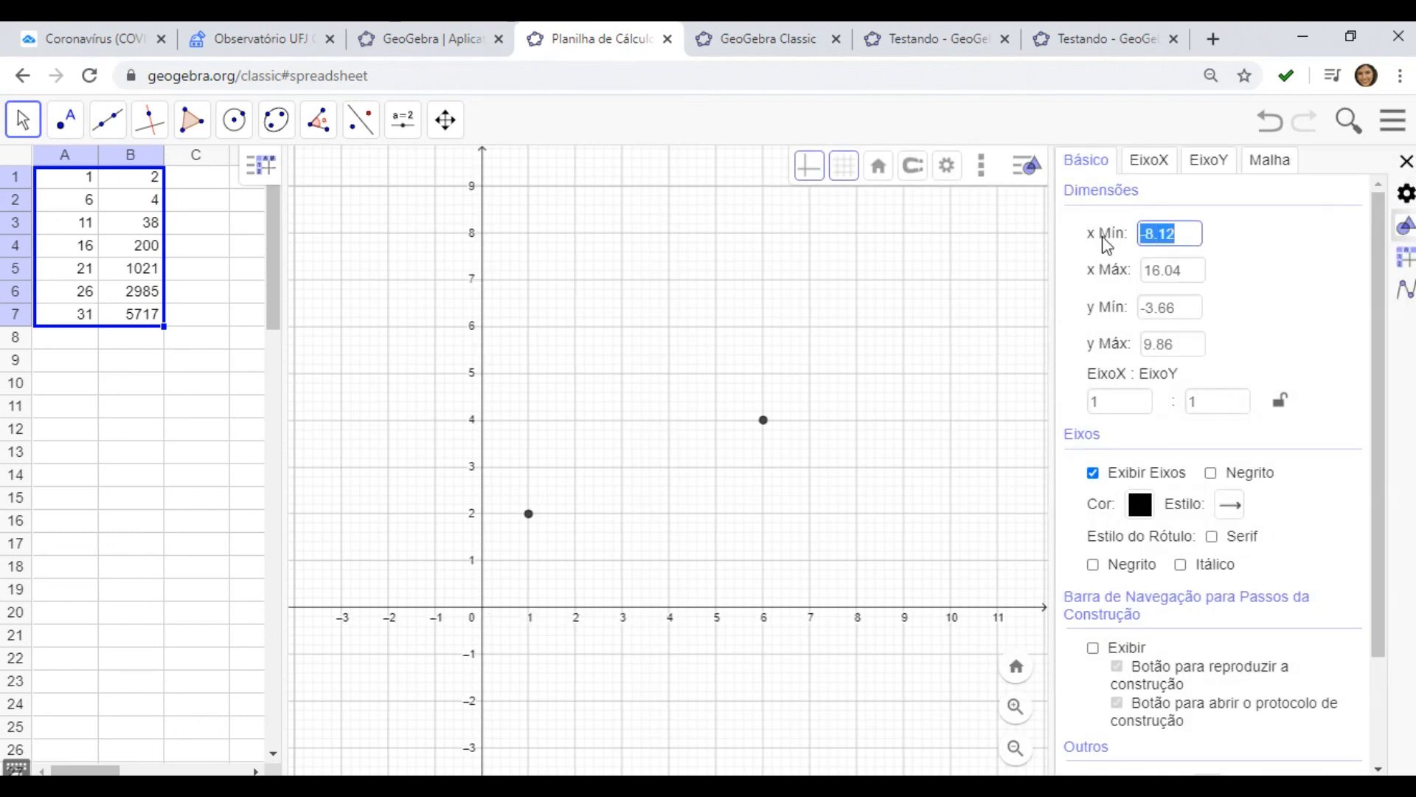
type("0")
left_click(1189, 269)
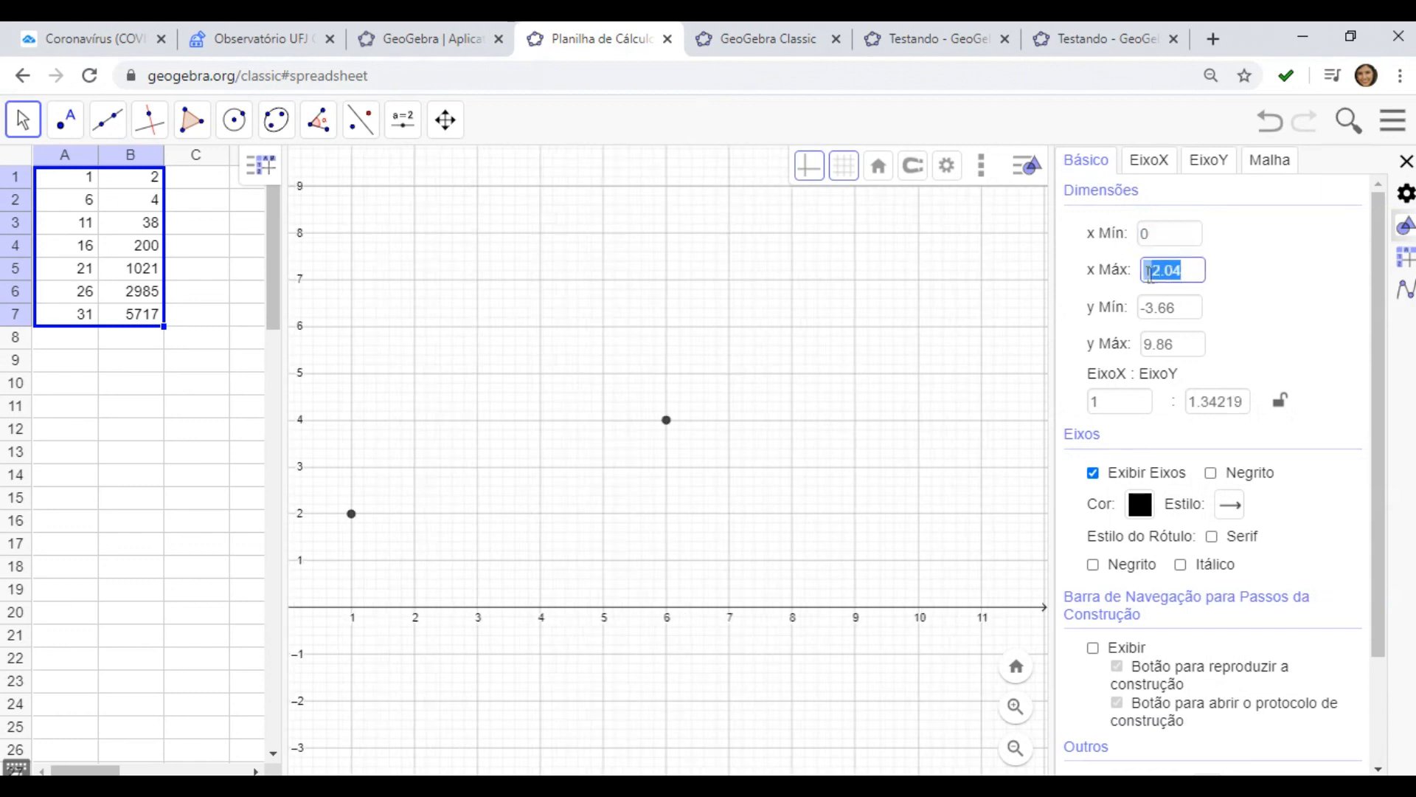
type("31")
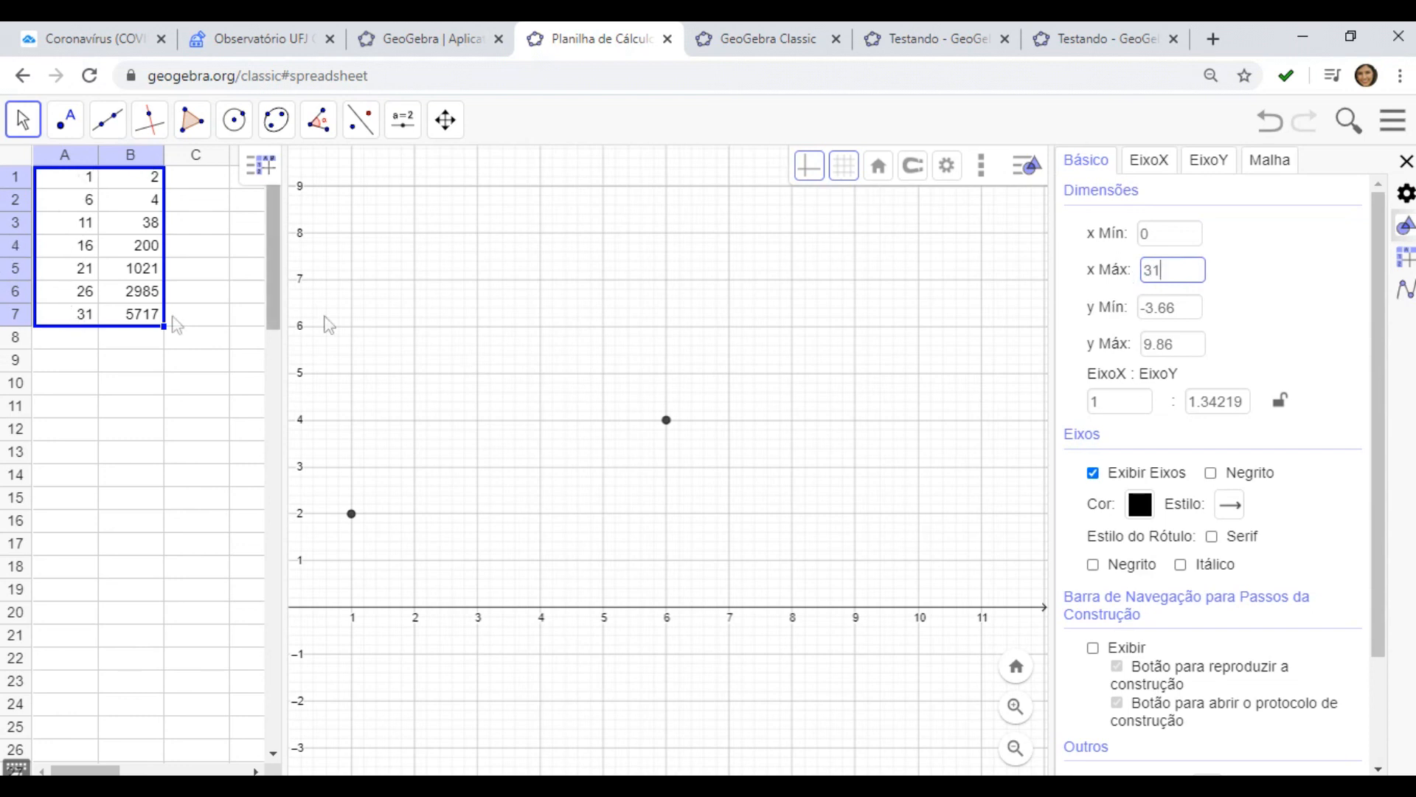
Set the graphics view's y Mín to 0
left_click(1182, 307)
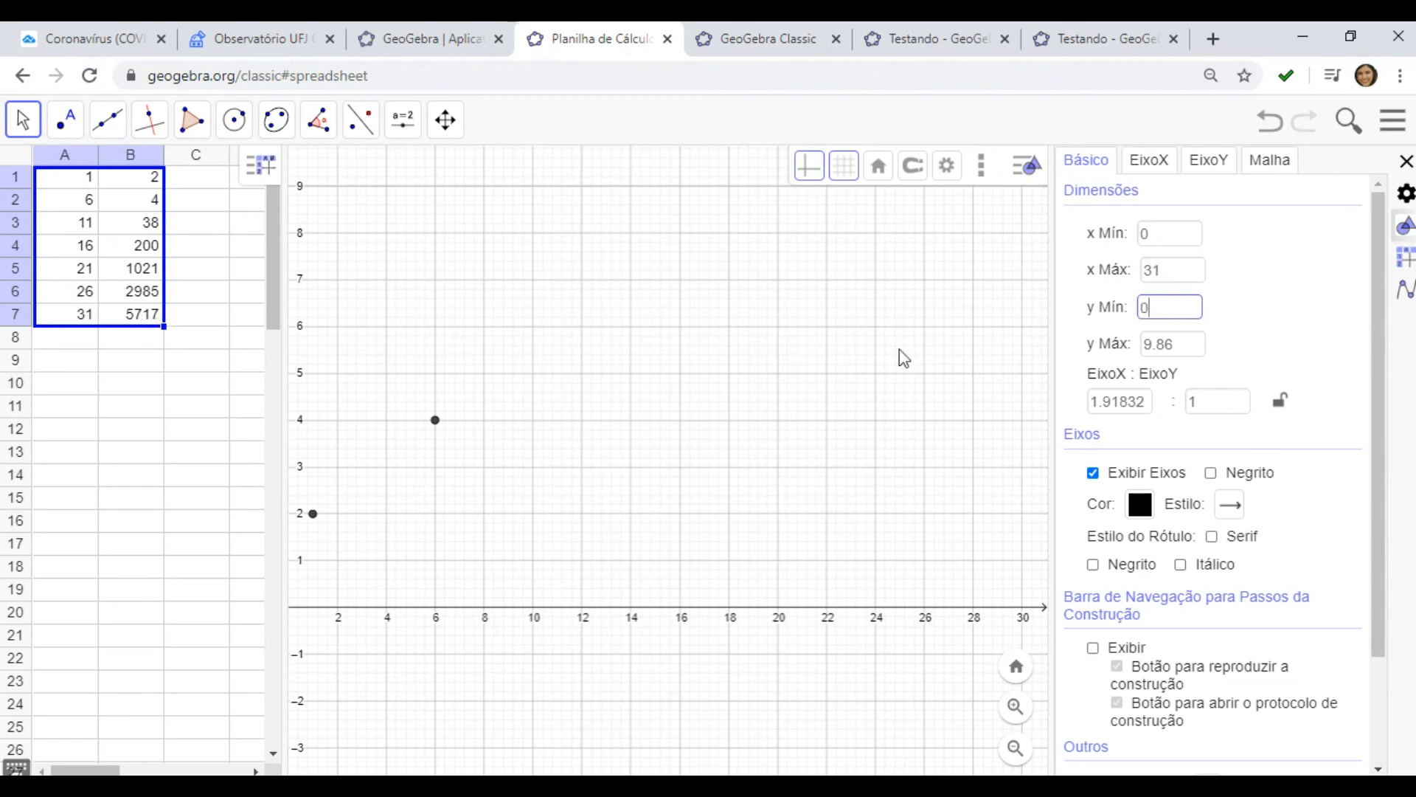
left_click(1189, 343)
double_click(1190, 344)
type("6")
left_click(1010, 392)
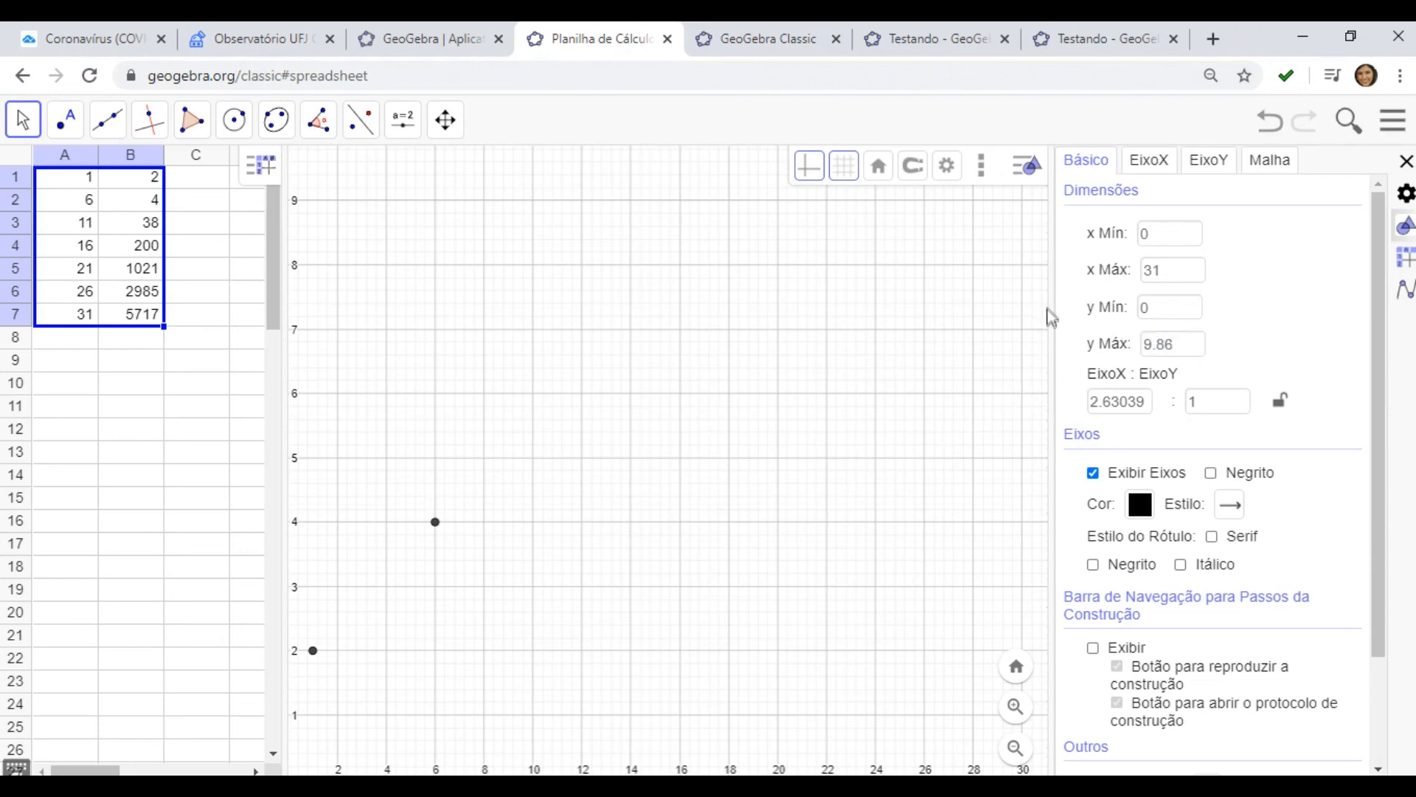
left_click_drag(1053, 321, 1338, 332)
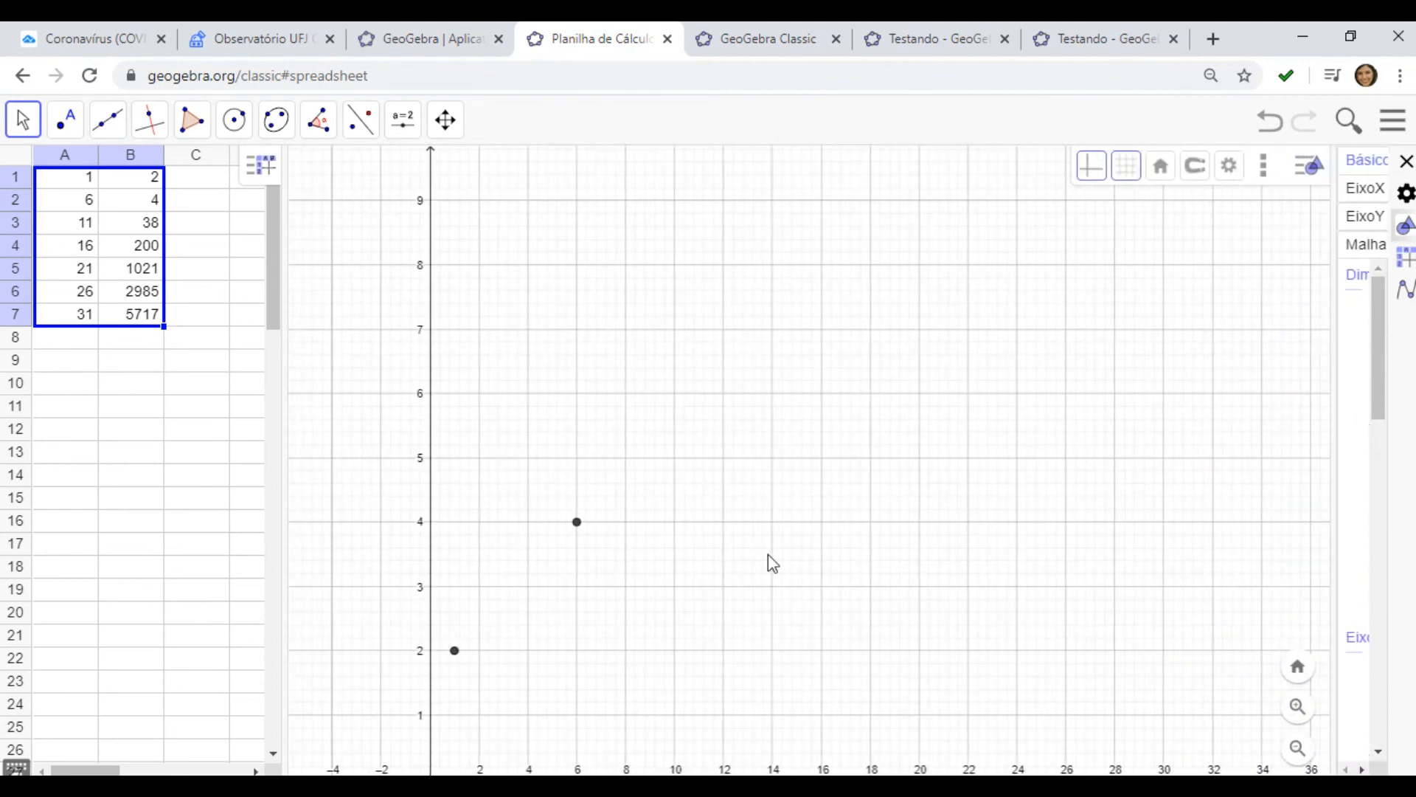
scroll(721, 599, "down", 1)
scroll(710, 618, "down", 1)
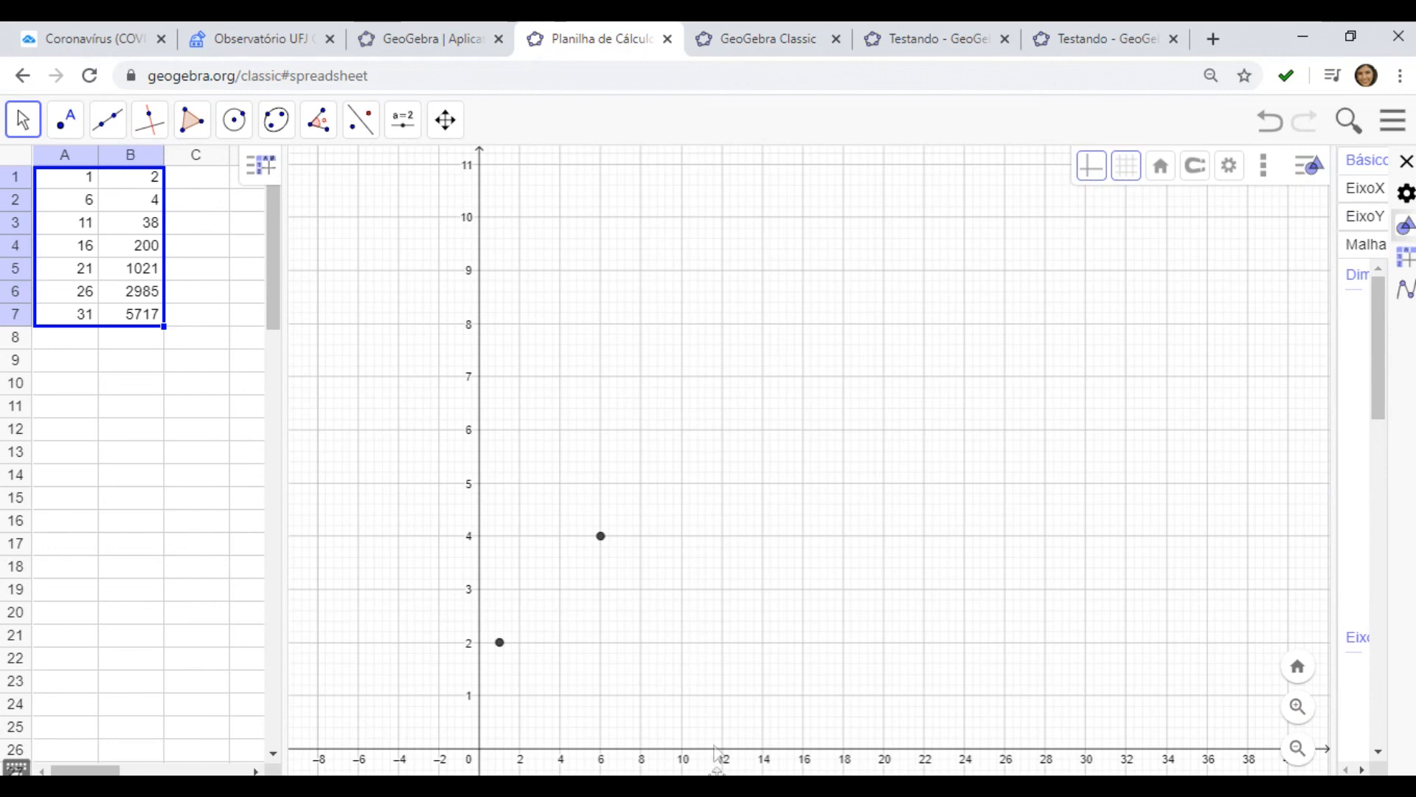
scroll(715, 727, "up", 1)
scroll(693, 703, "up", 1)
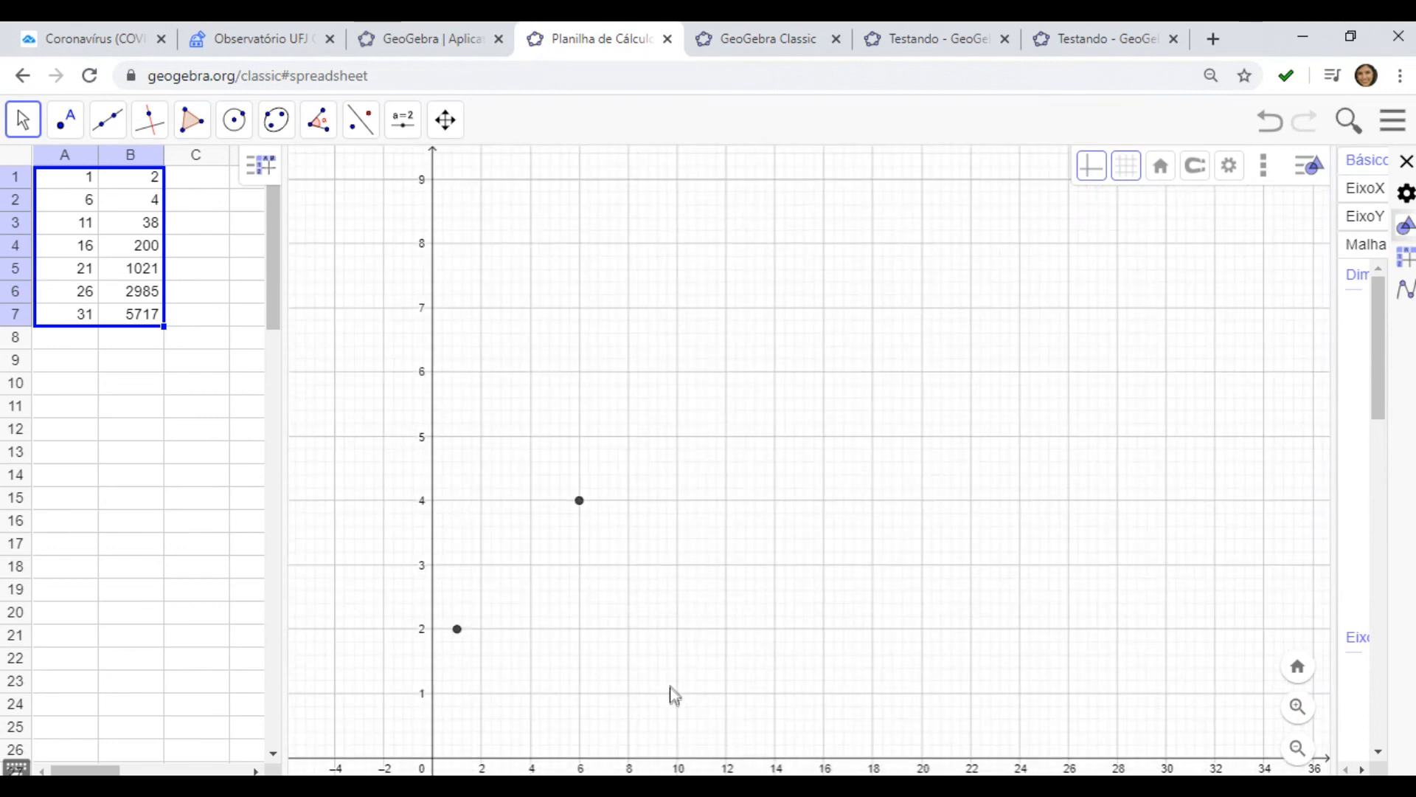
scroll(664, 682, "up", 1)
scroll(612, 634, "down", 2)
scroll(609, 609, "down", 6)
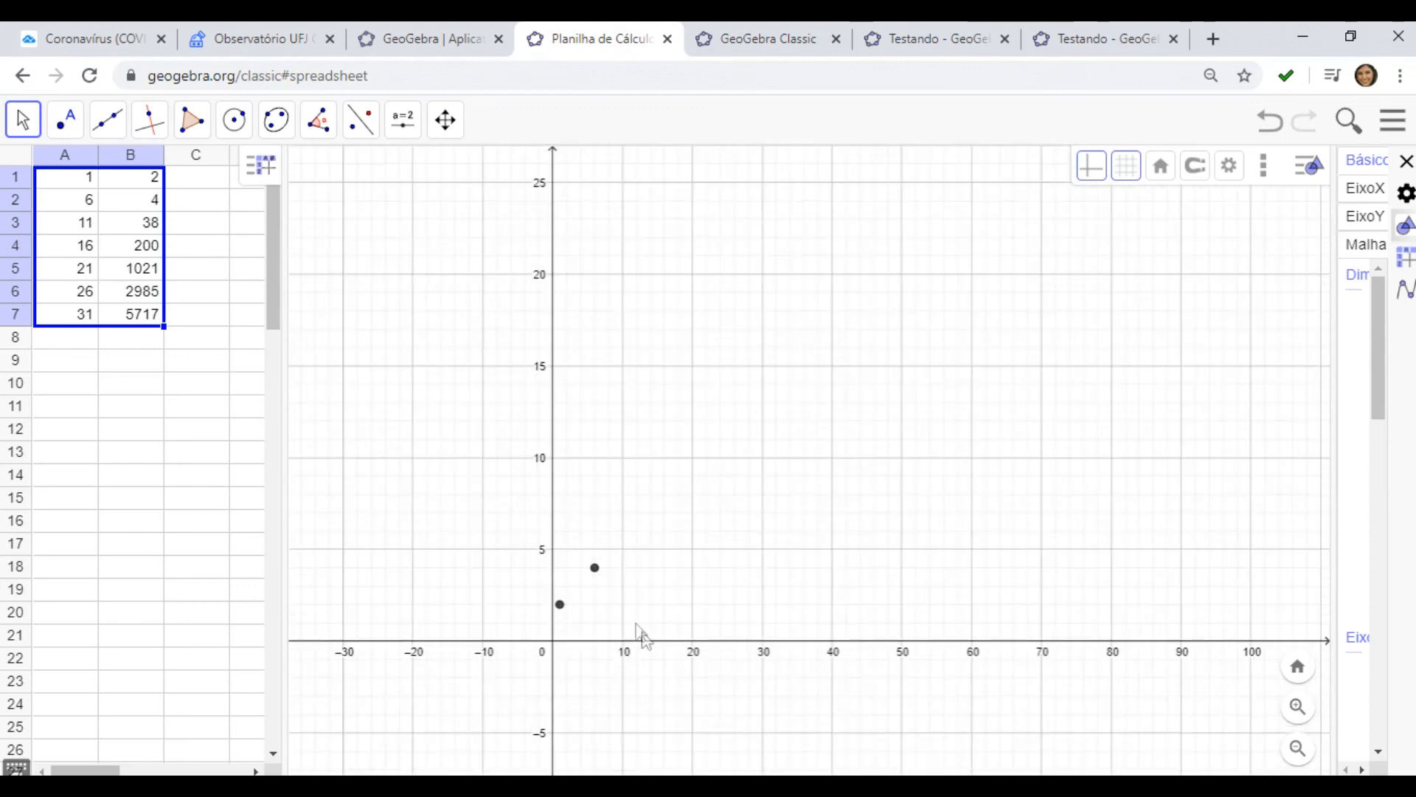
scroll(959, 575, "up", 5)
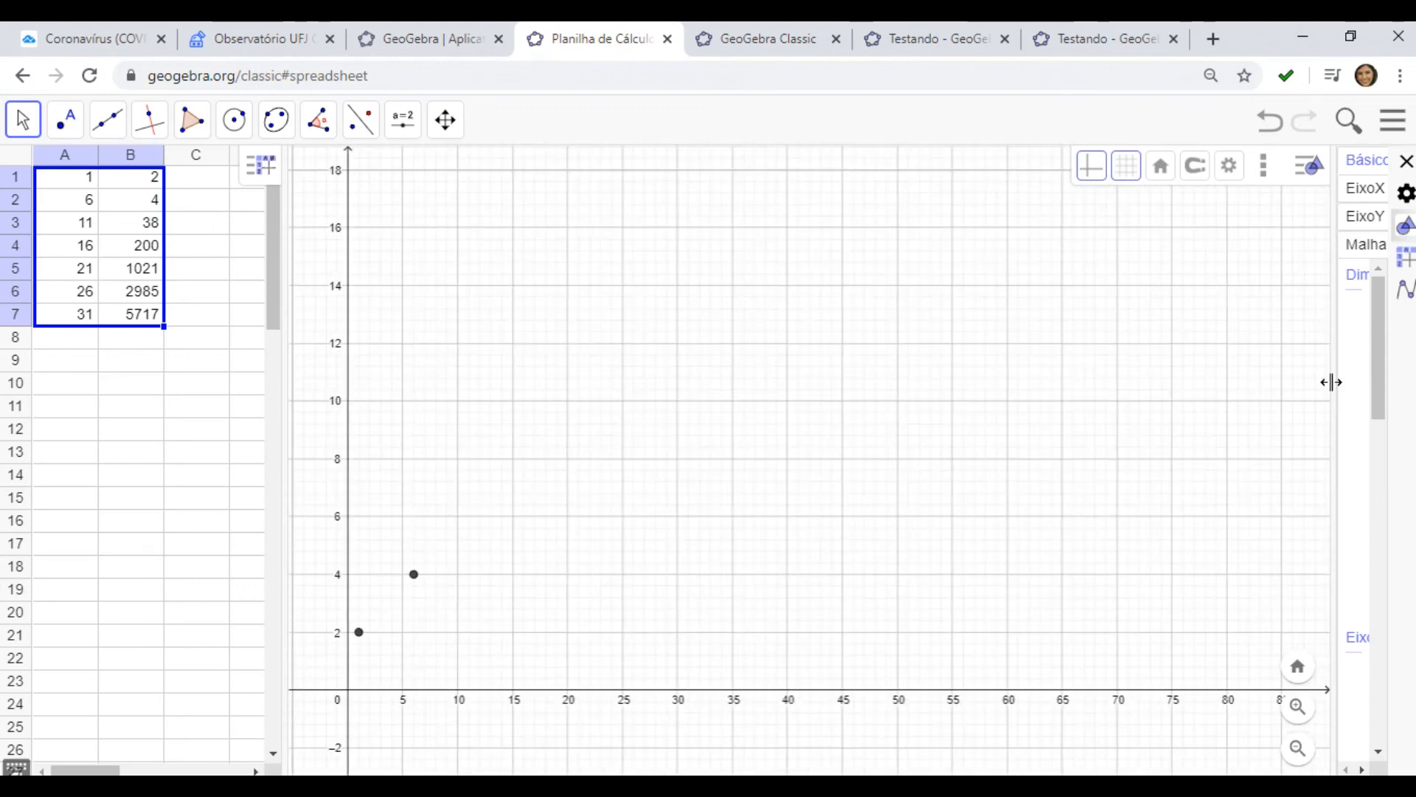
left_click_drag(1337, 392, 1044, 399)
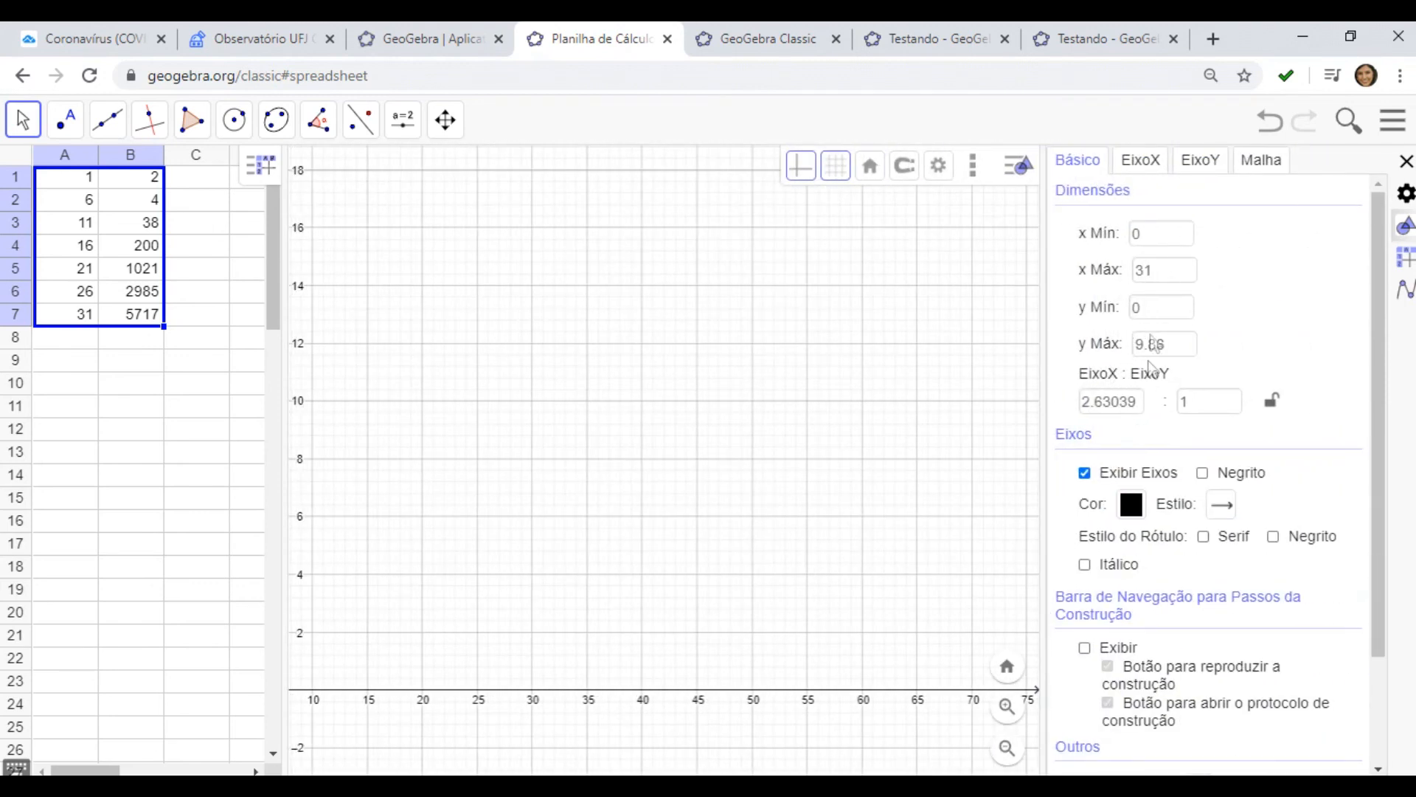
Reset the graphics view's x range to x Mín 0 and x Máx 31
left_click(1155, 309)
left_click(1178, 346)
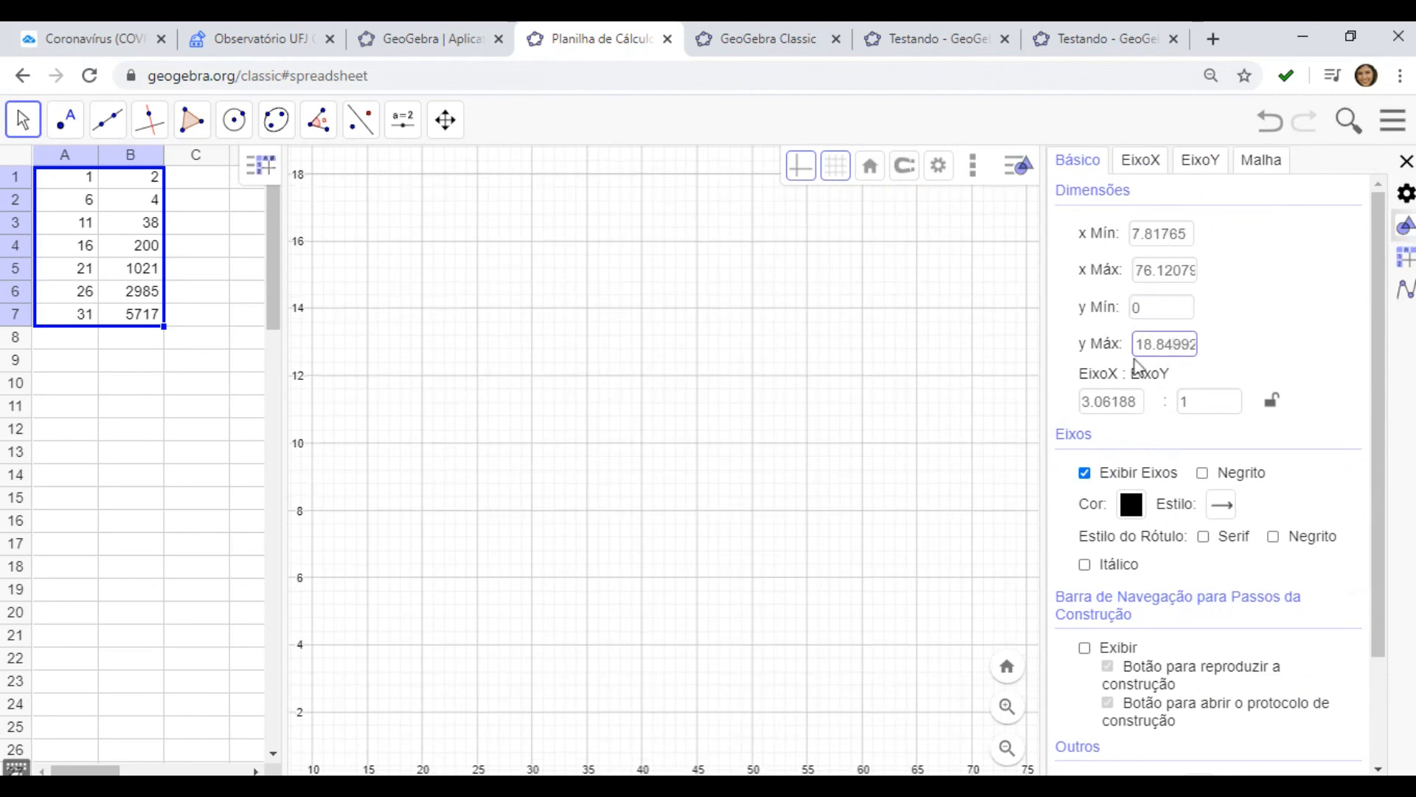
left_click(1166, 234)
left_click_drag(1190, 235, 1119, 236)
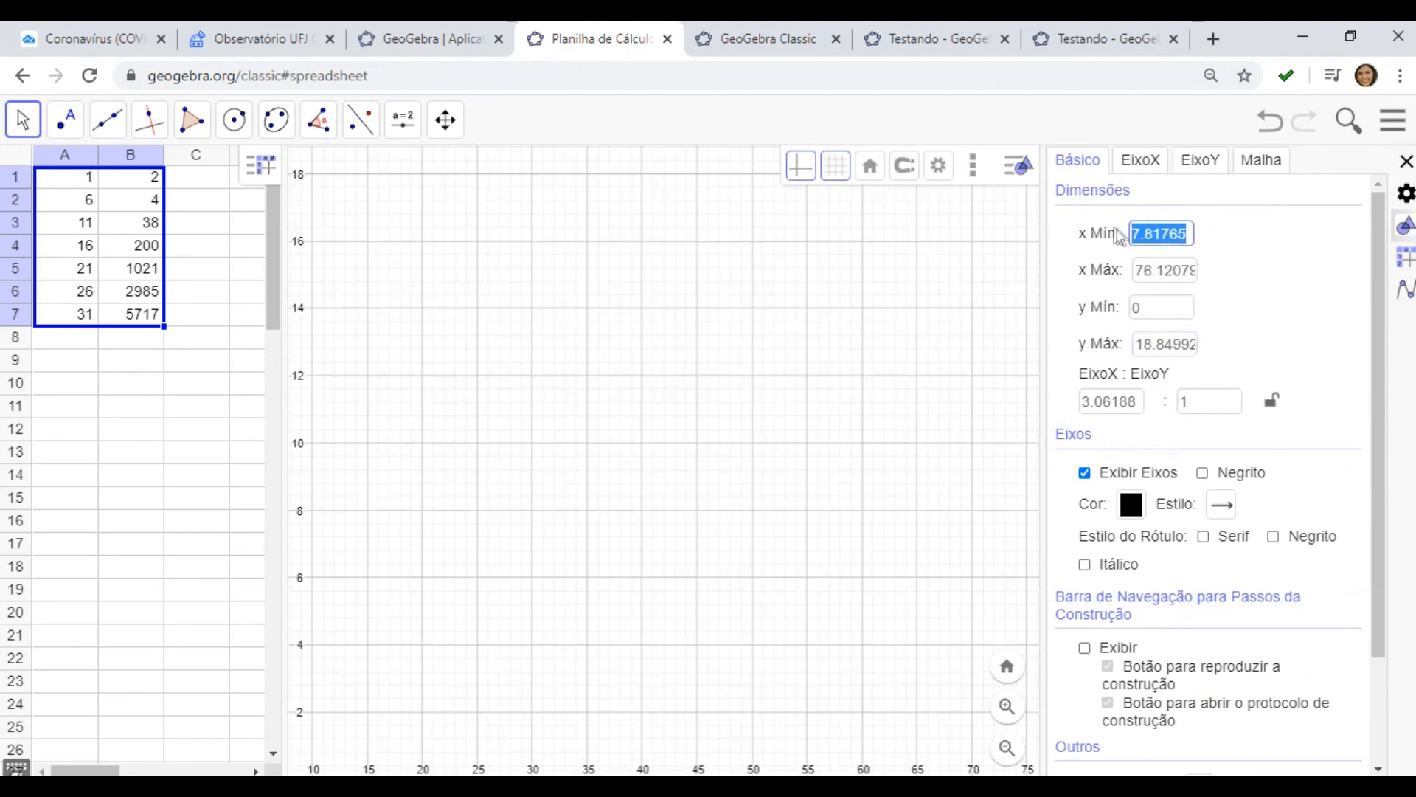
type("0")
left_click(1151, 270)
left_click_drag(1137, 270, 1231, 273)
type("31")
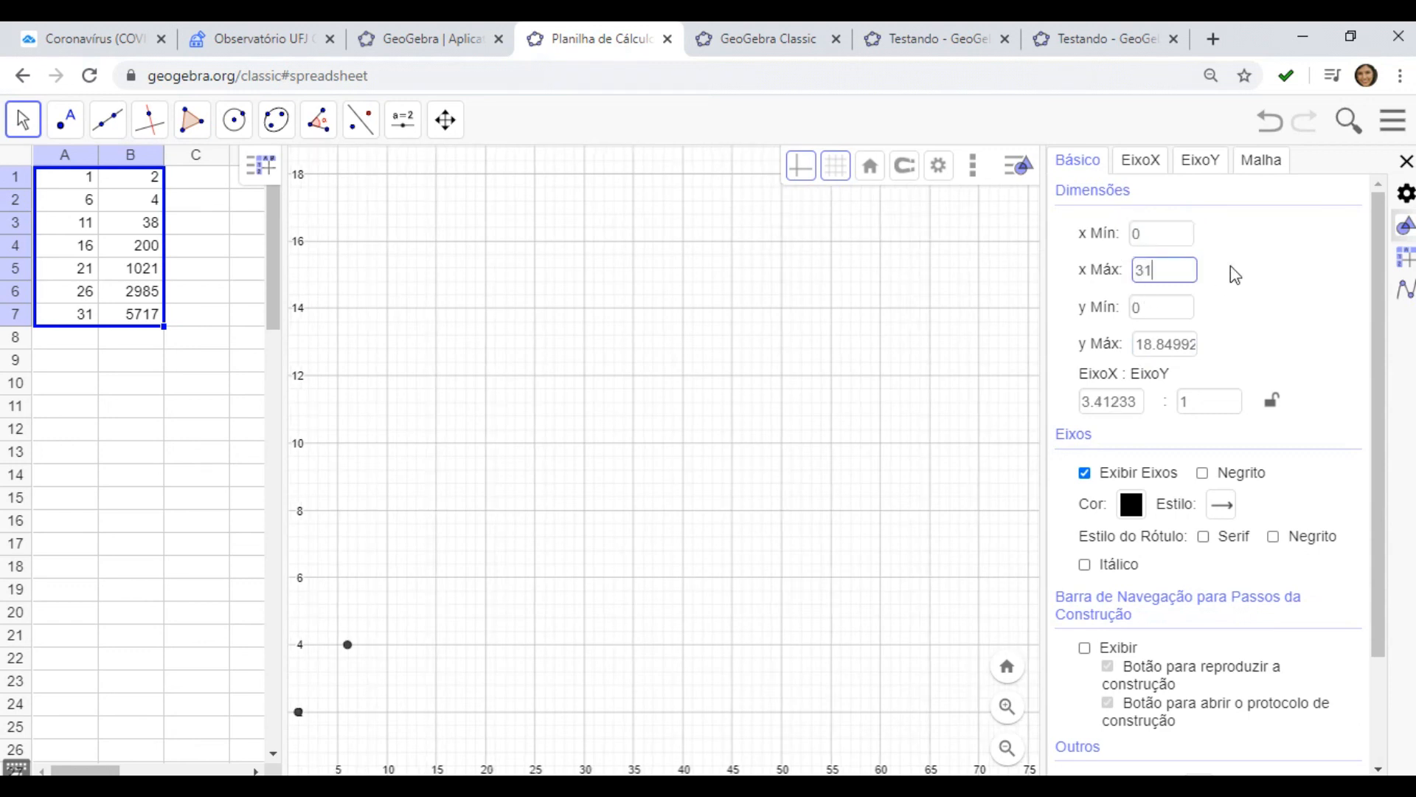
Set the graphics view's y Máx to 6000
left_click(1192, 306)
left_click_drag(1138, 347, 1173, 344)
type("6000")
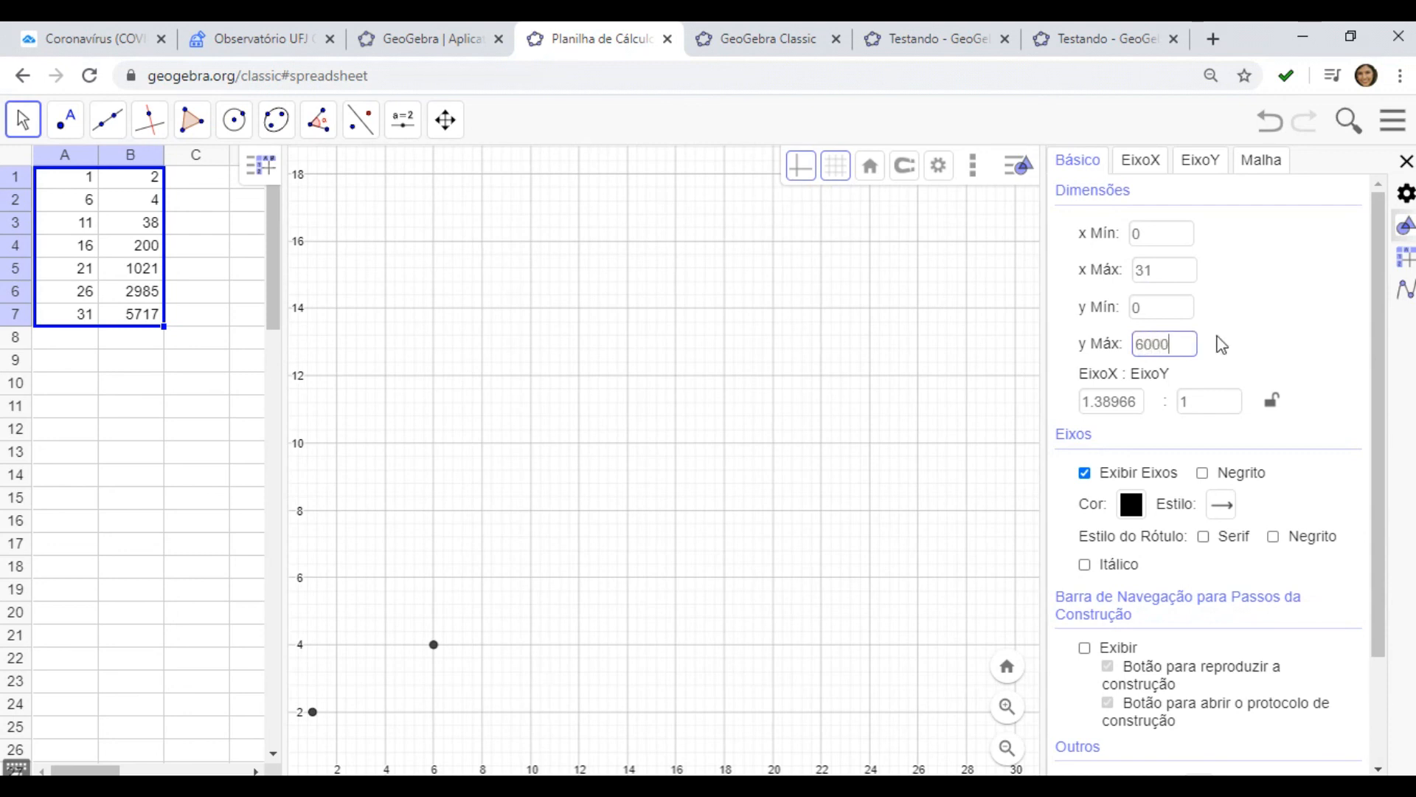
key("Return")
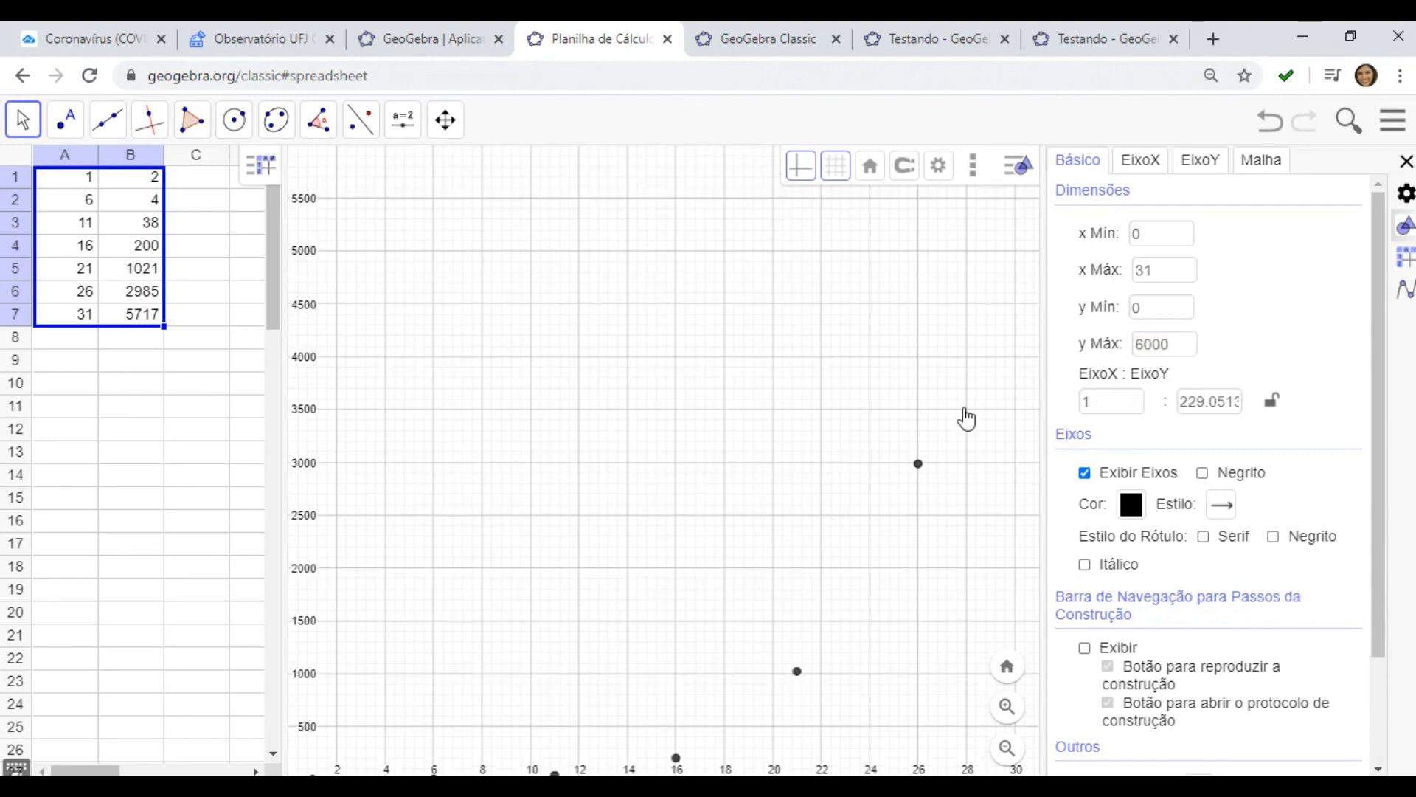
Close the graphics settings and switch the side panel to the algebra view listing the points
left_click_drag(1043, 383, 1328, 366)
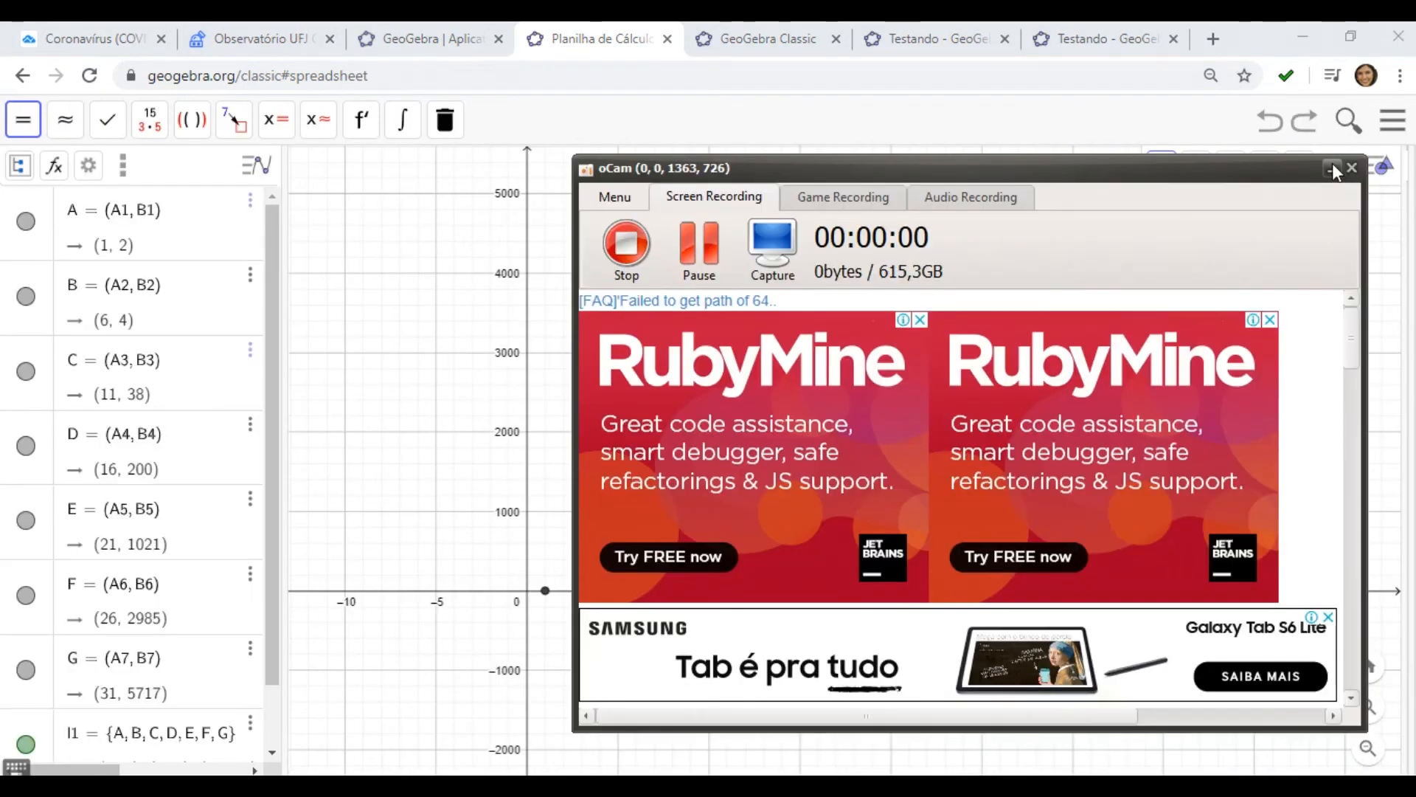
left_click(1332, 168)
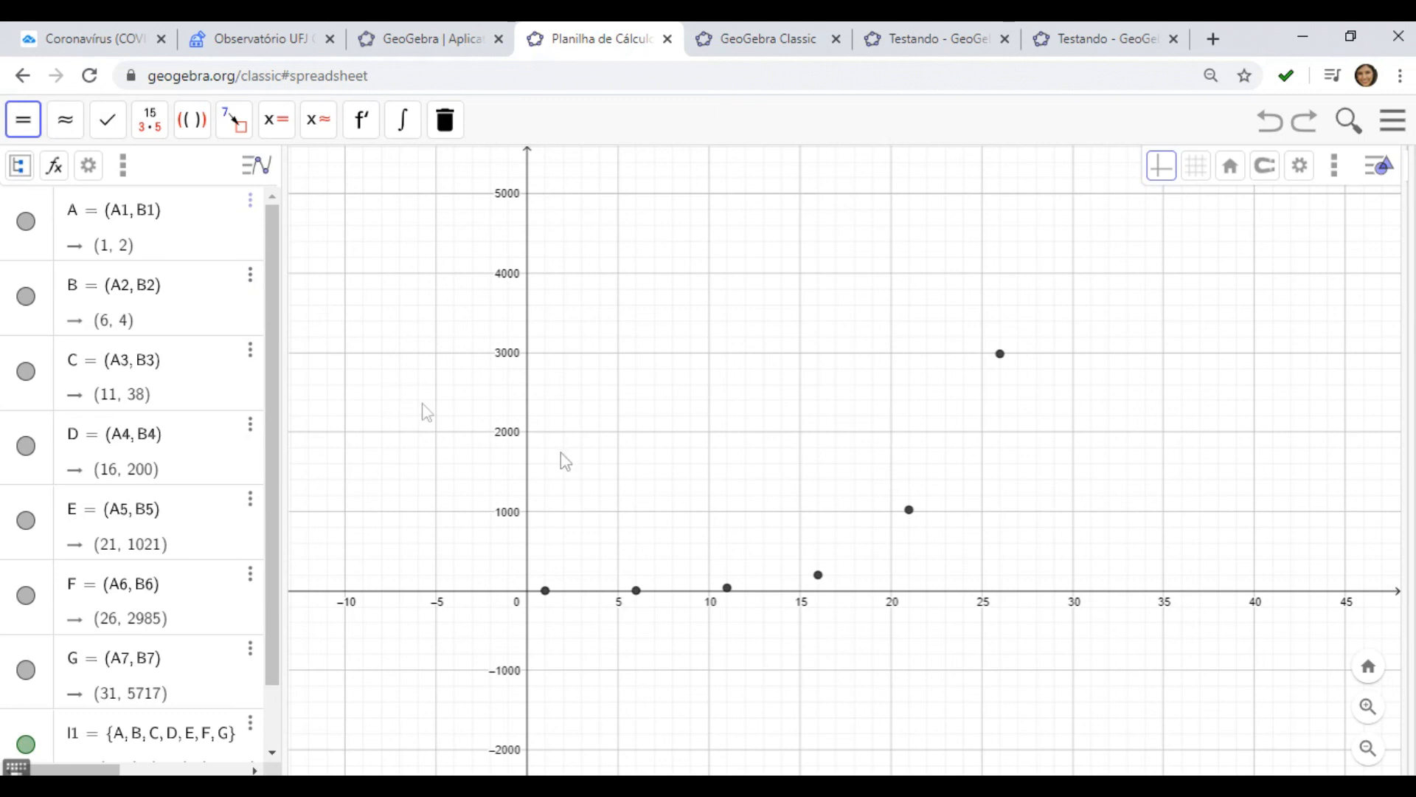
scroll(763, 629, "up", 3)
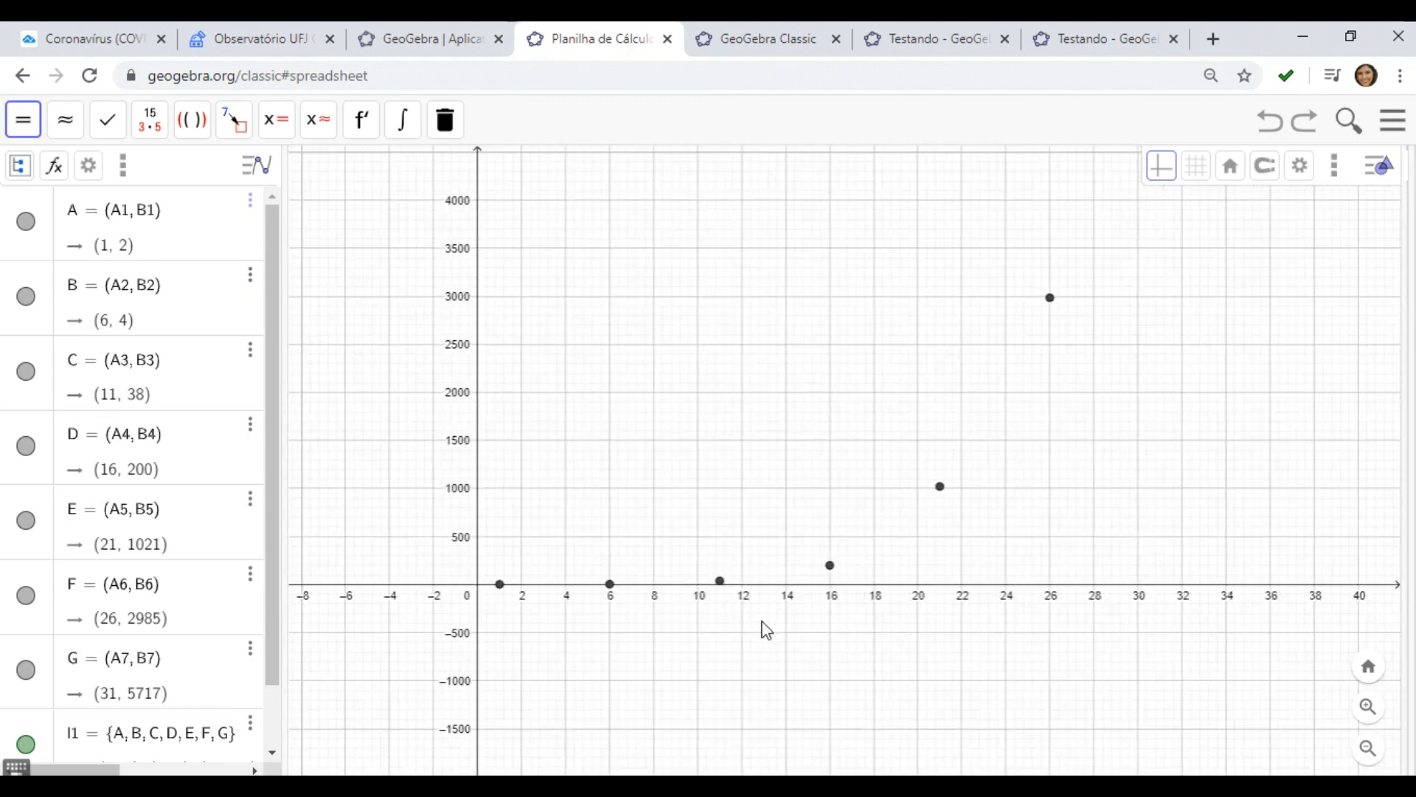
left_click_drag(743, 639, 763, 768)
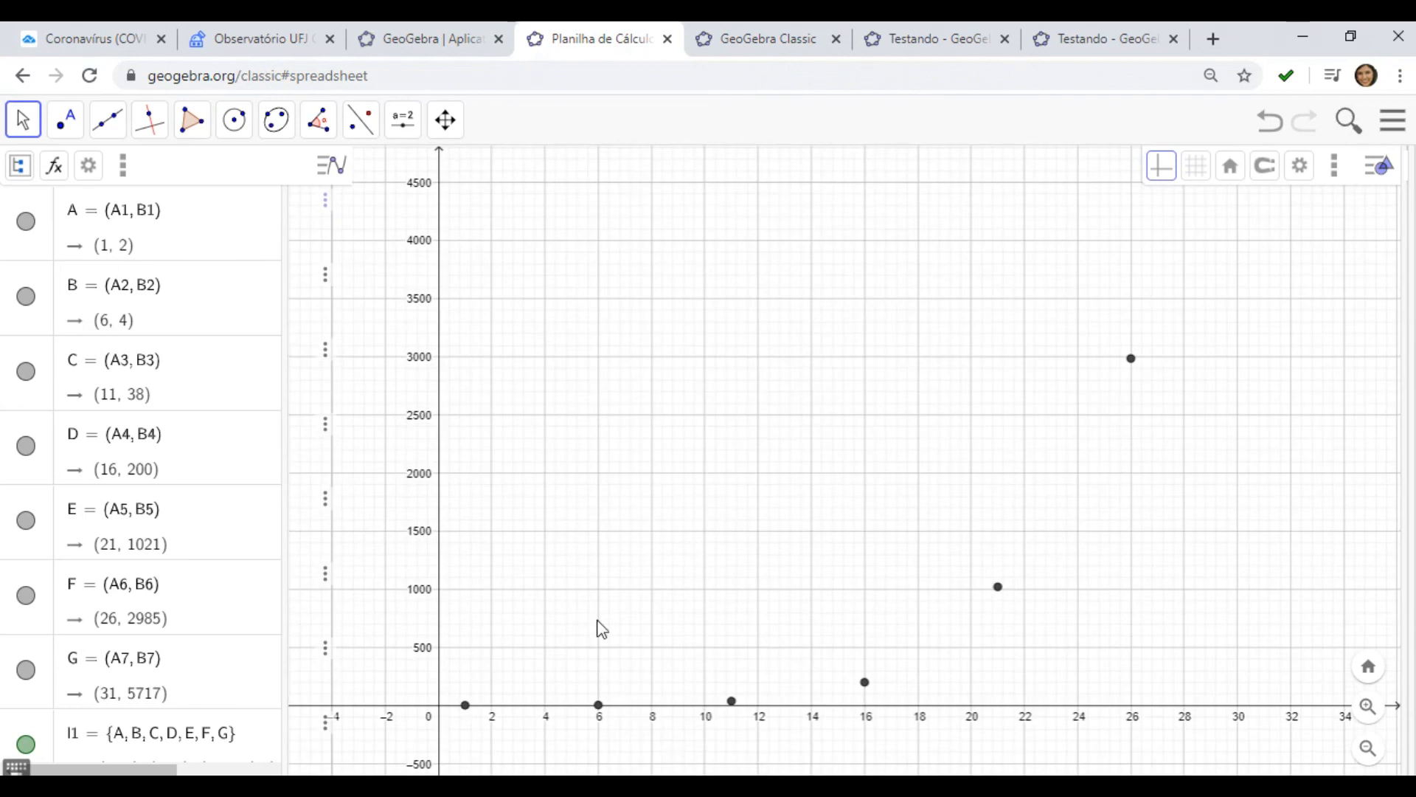
scroll(599, 627, "up", 2)
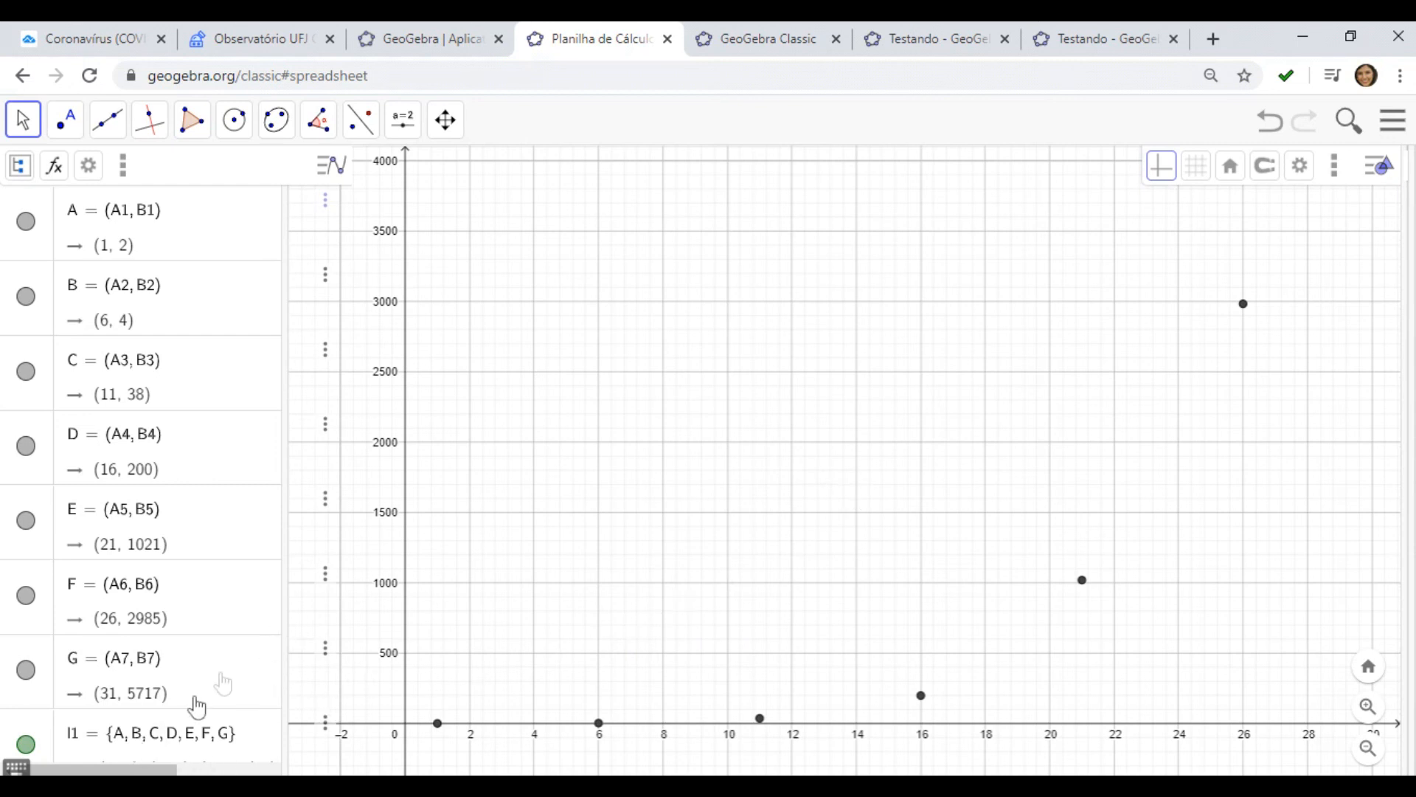
scroll(130, 431, "down", 1)
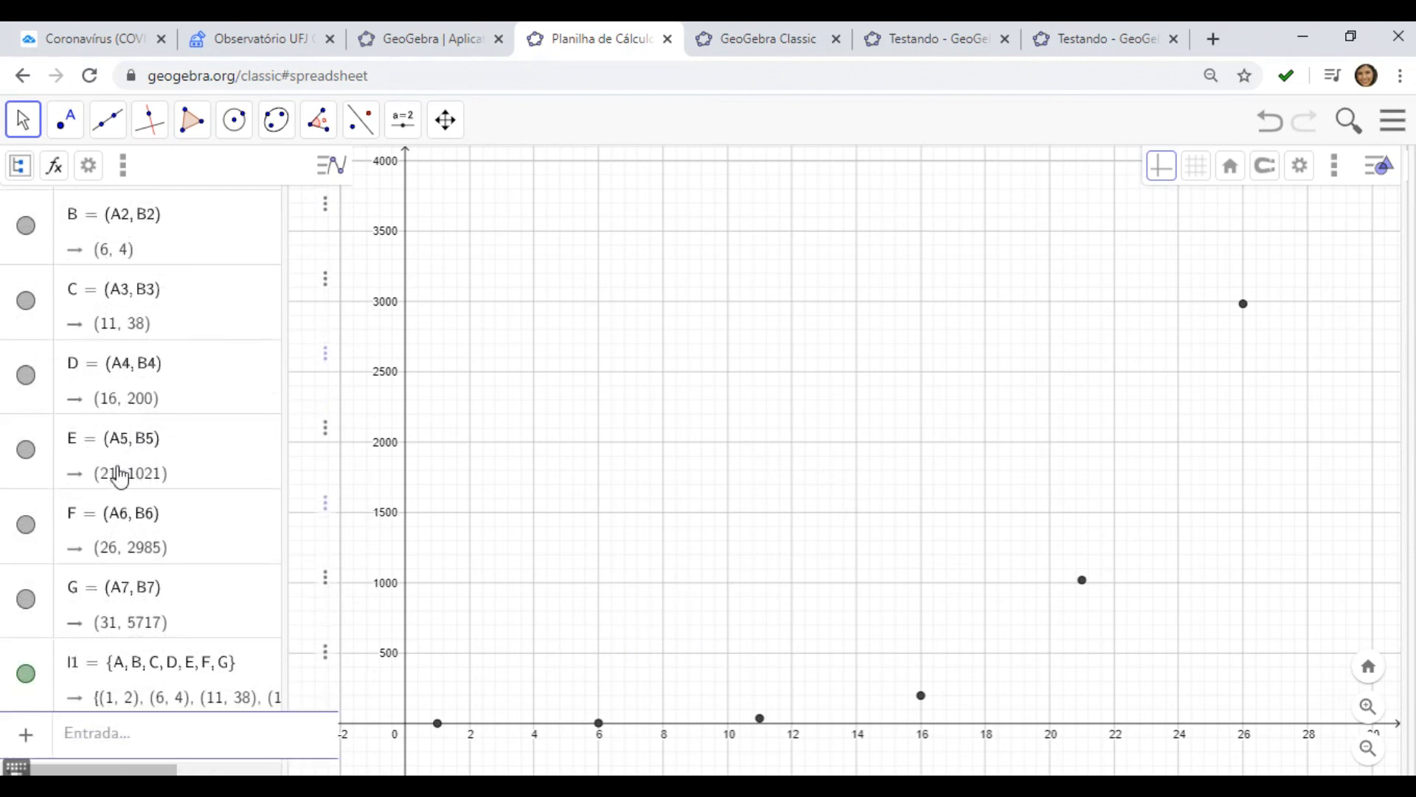
scroll(121, 477, "up", 1)
scroll(122, 487, "down", 1)
Enter the command RegressãoExponencial(l1) in the input bar to fit an exponential curve to the point list
left_click(79, 741)
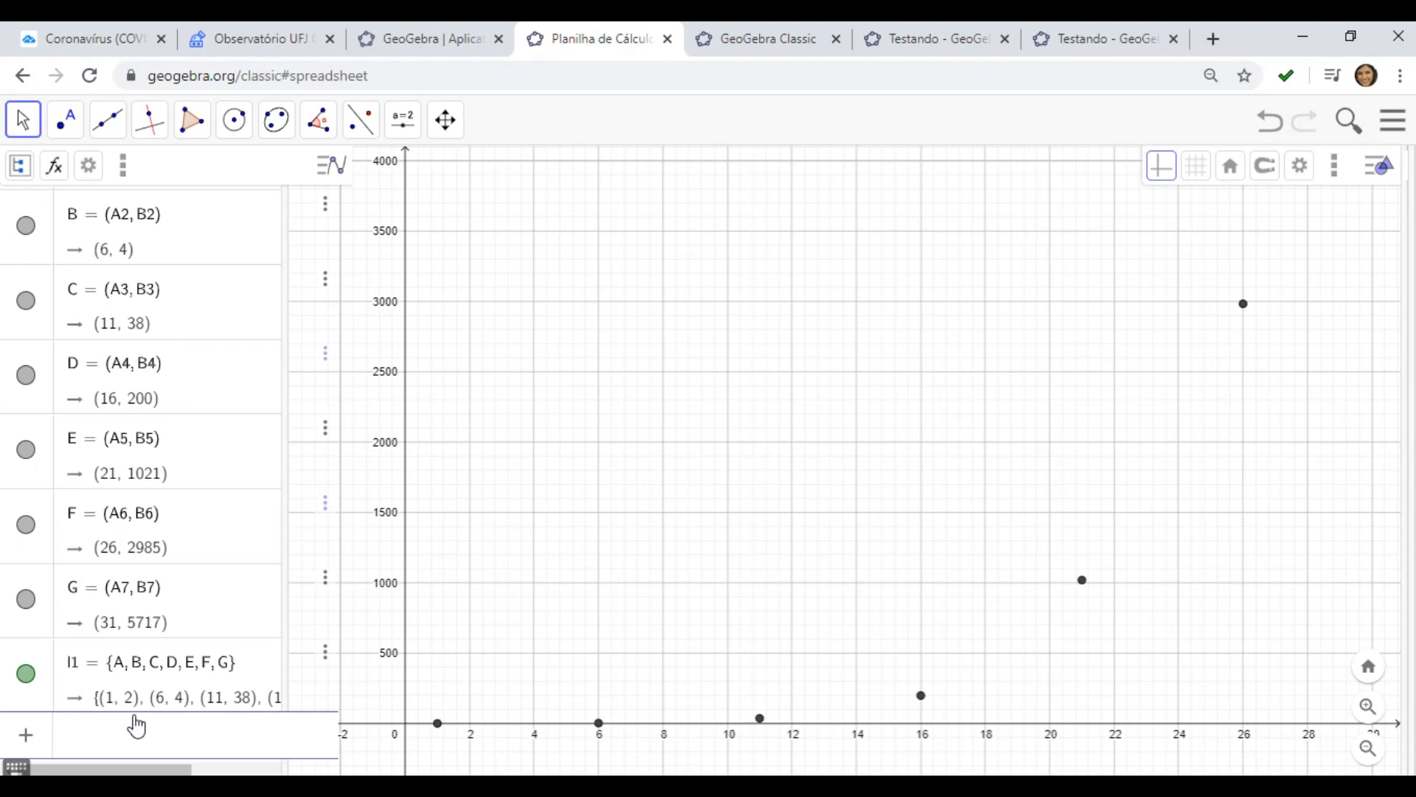
type("regre")
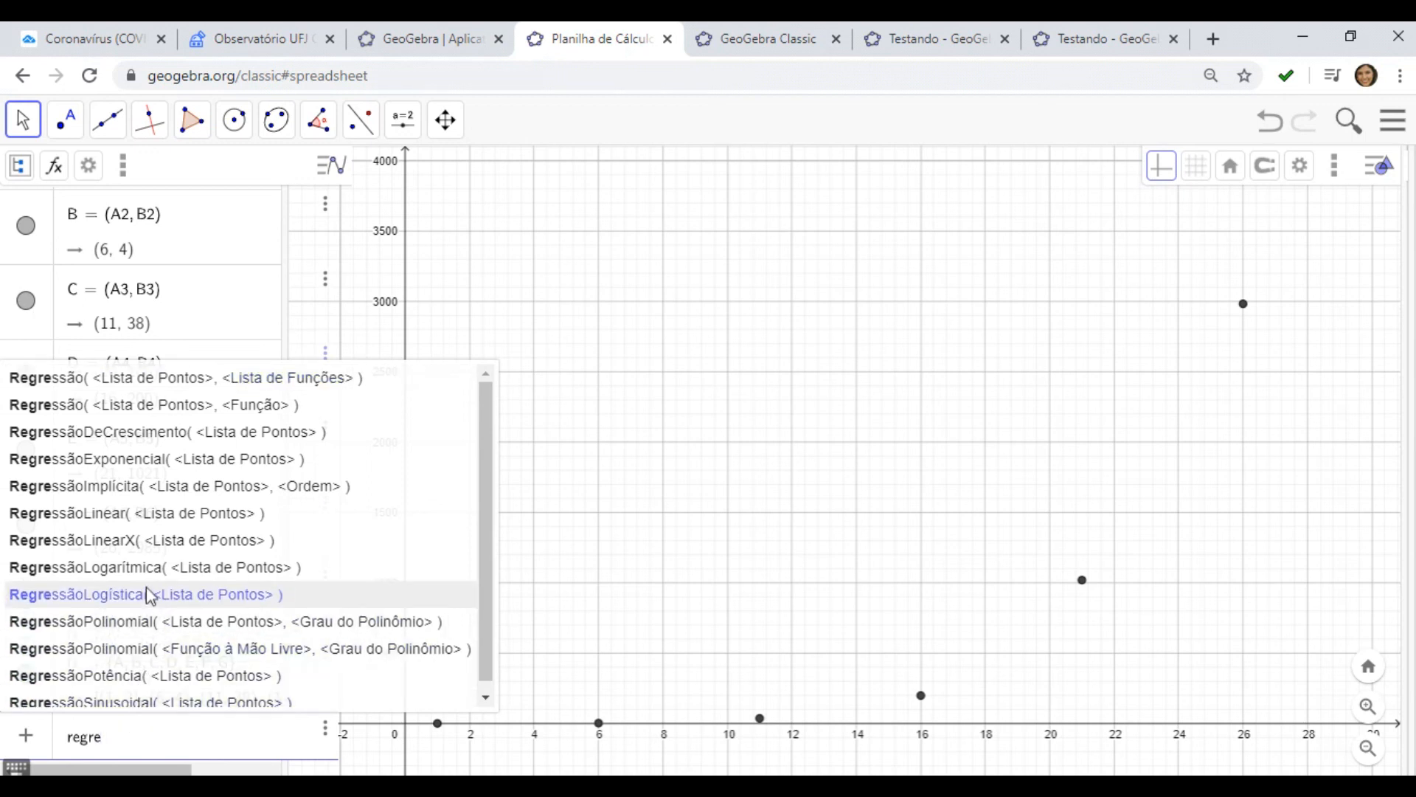
left_click(115, 459)
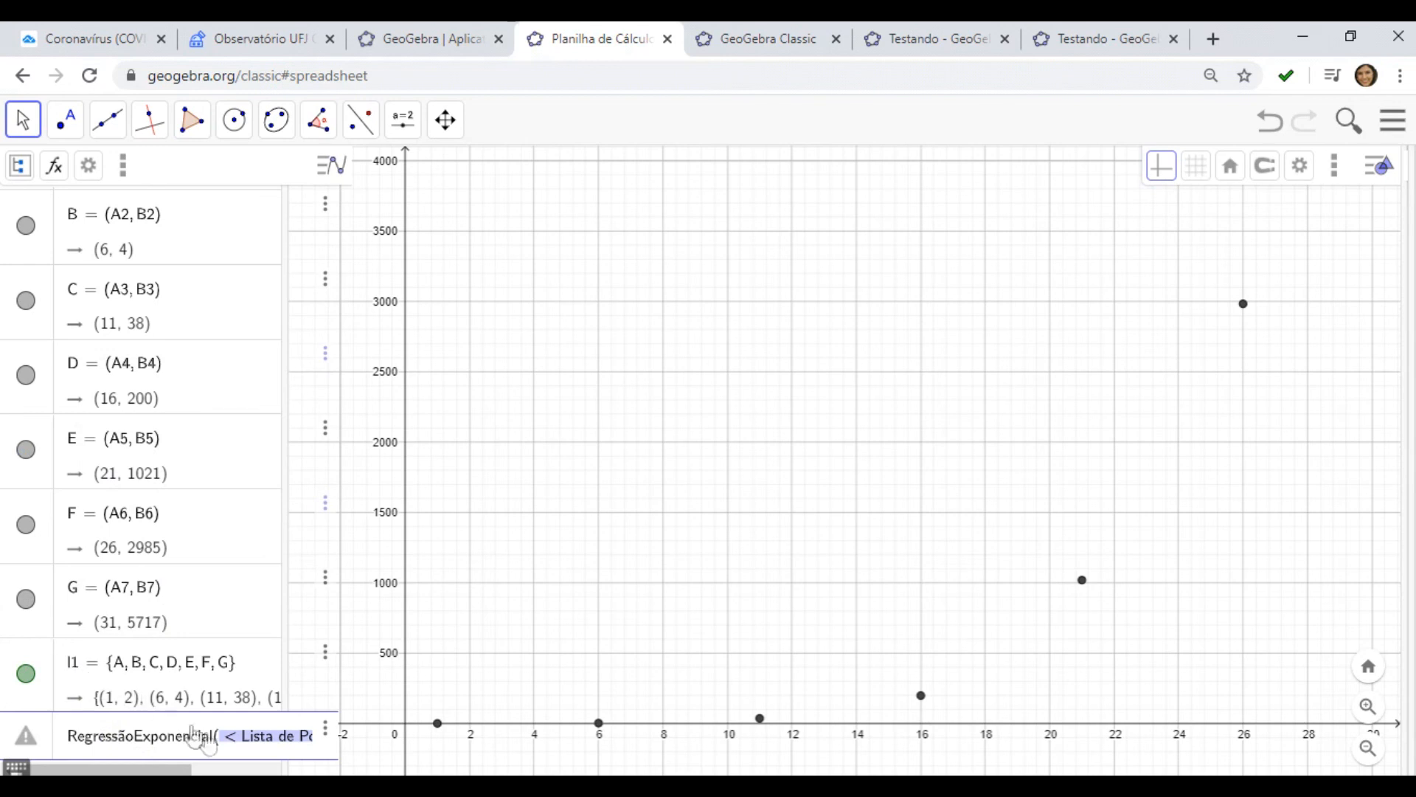
left_click(225, 737)
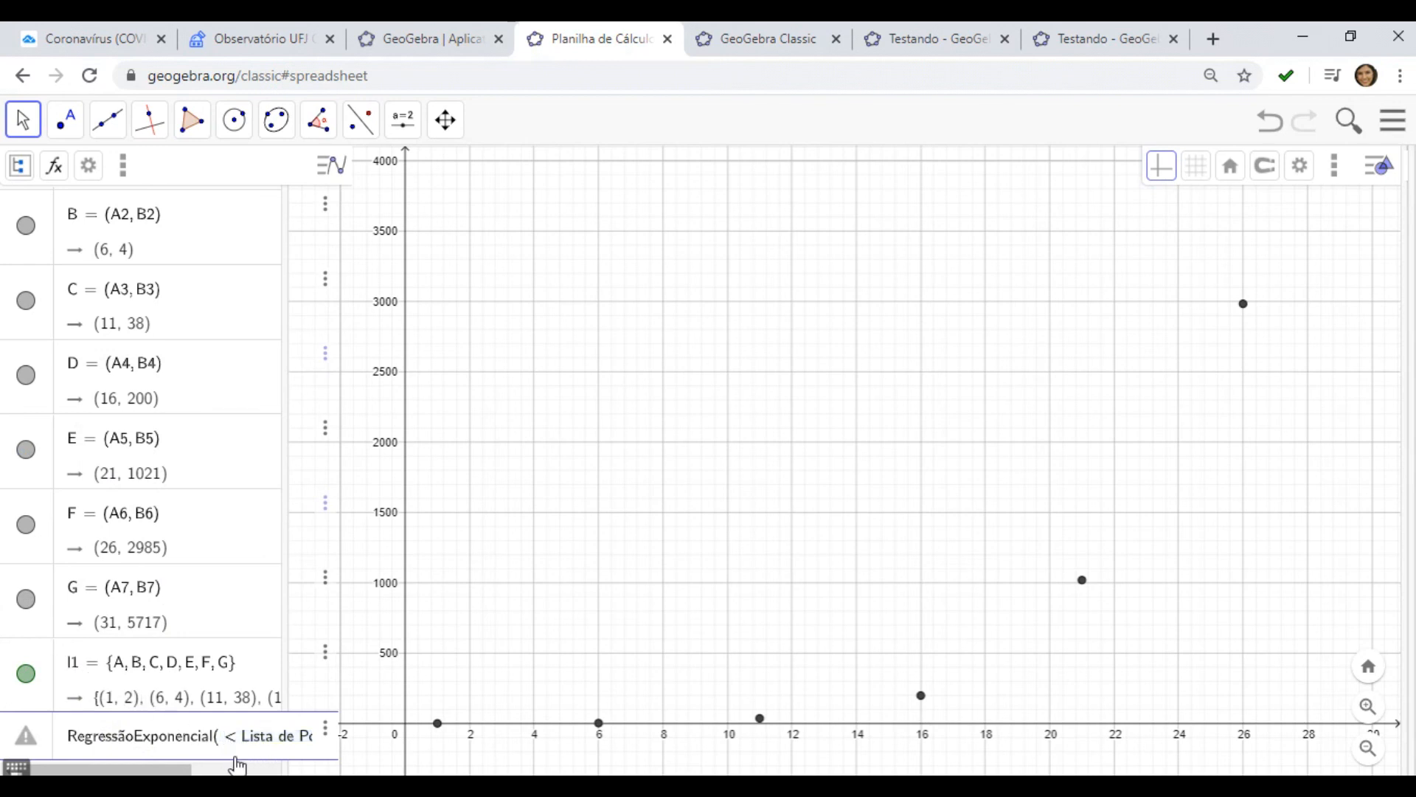
key("Delete")
key("Delete")
key("Delete")
key("Delete")
key("Delete")
key("Delete")
key("Delete")
key("Delete")
key("Delete")
key("Delete")
key("Delete")
key("Delete")
key("Delete")
type("l1")
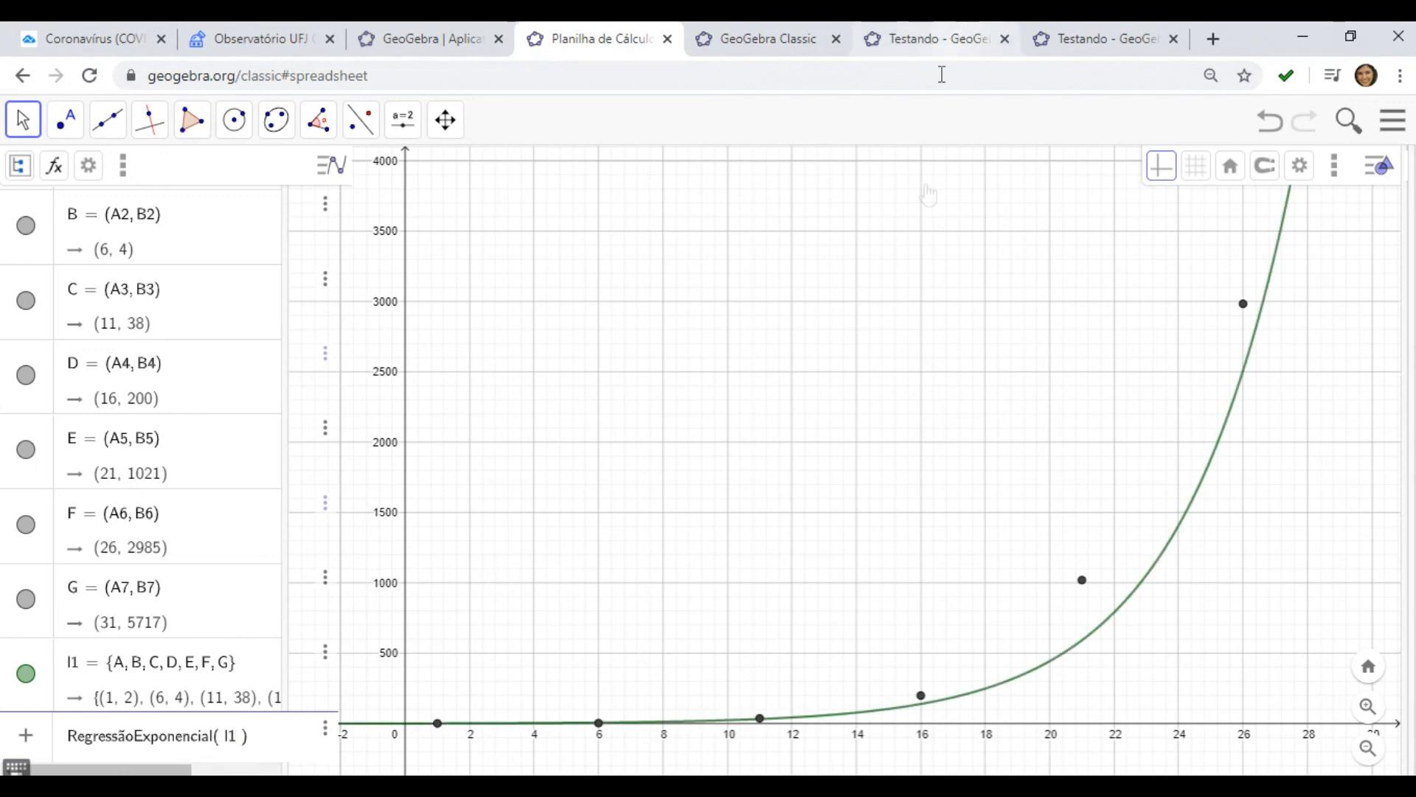
key("Return")
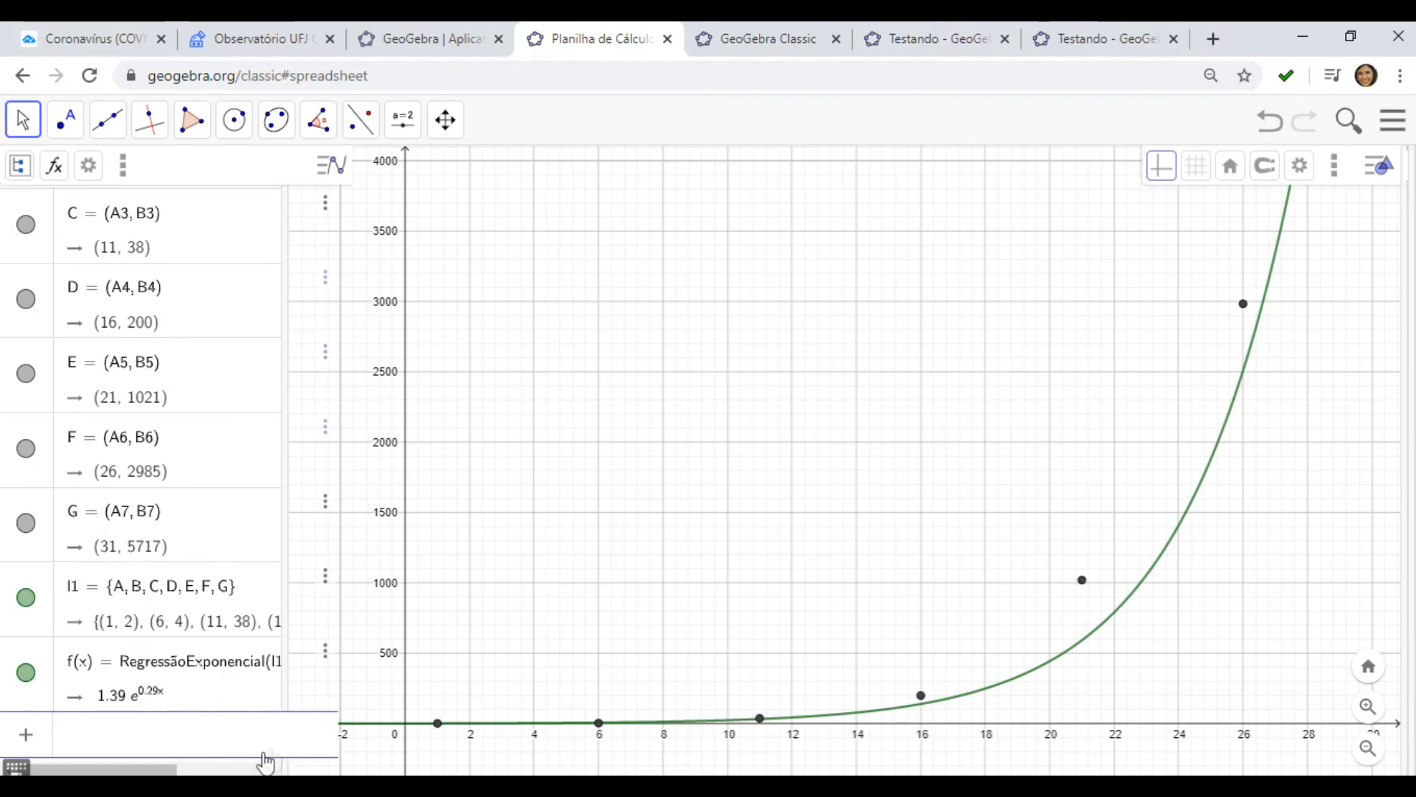
Save the construction with the title Coronavirus função exponencial and copy its share link
scroll(767, 671, "down", 3)
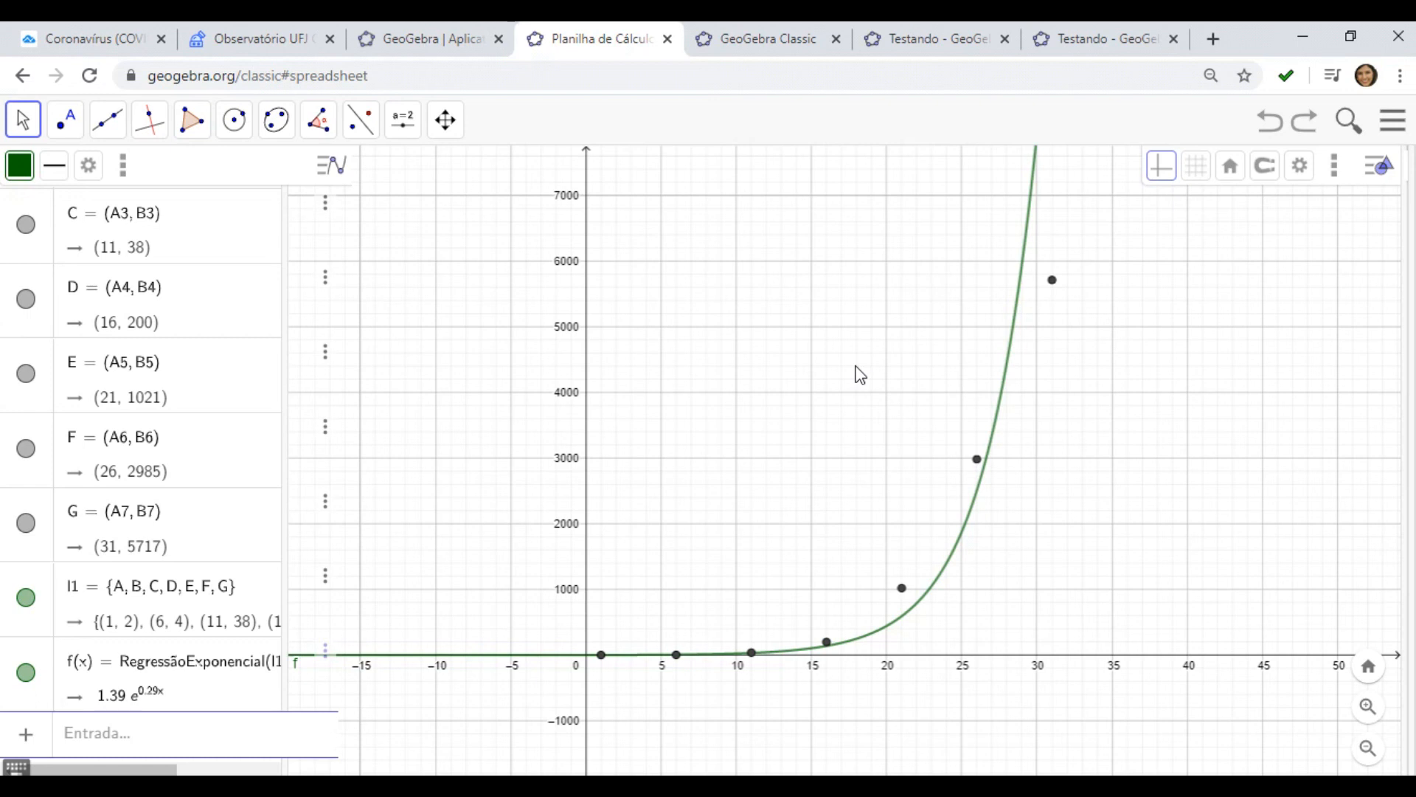
left_click(1336, 177)
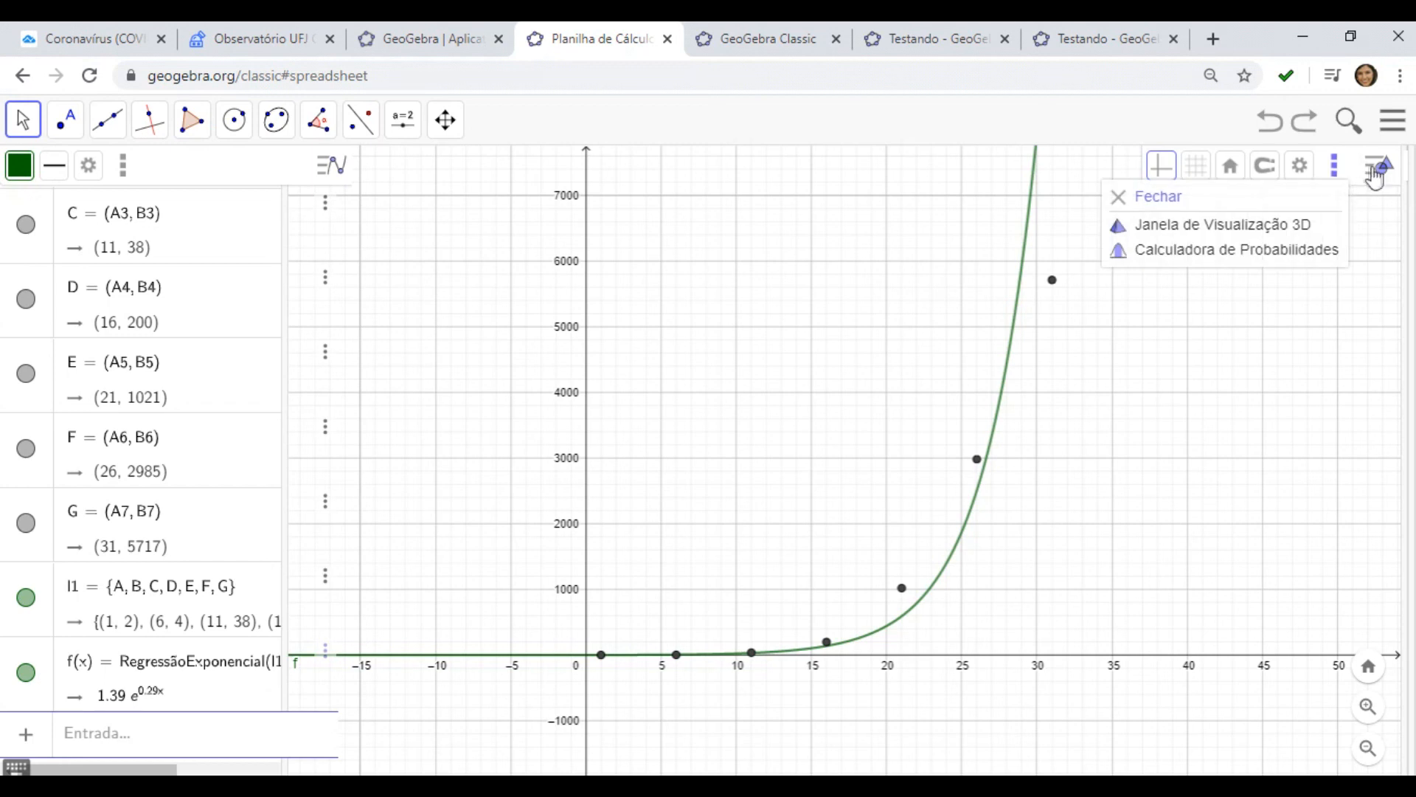
left_click(1392, 124)
left_click(1391, 124)
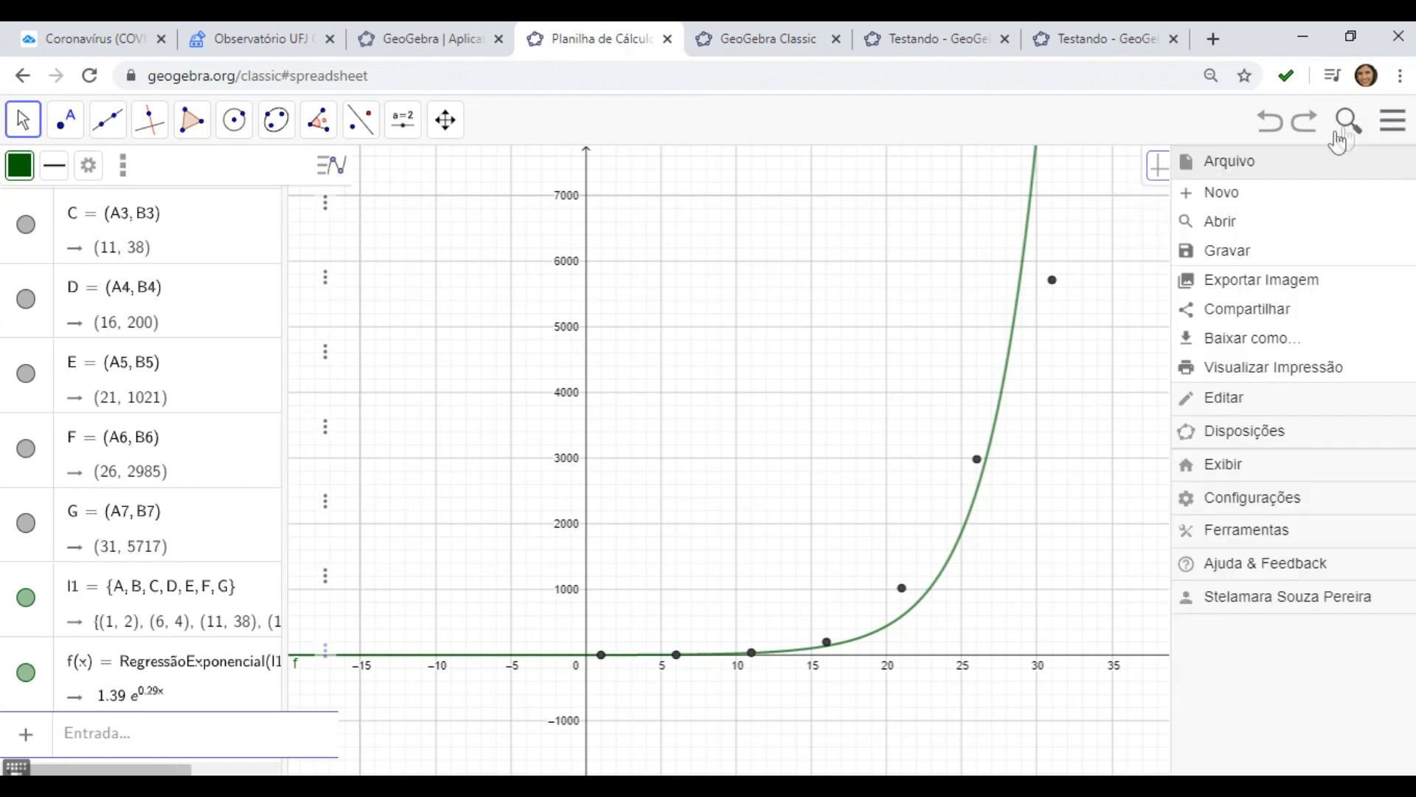
left_click(1252, 319)
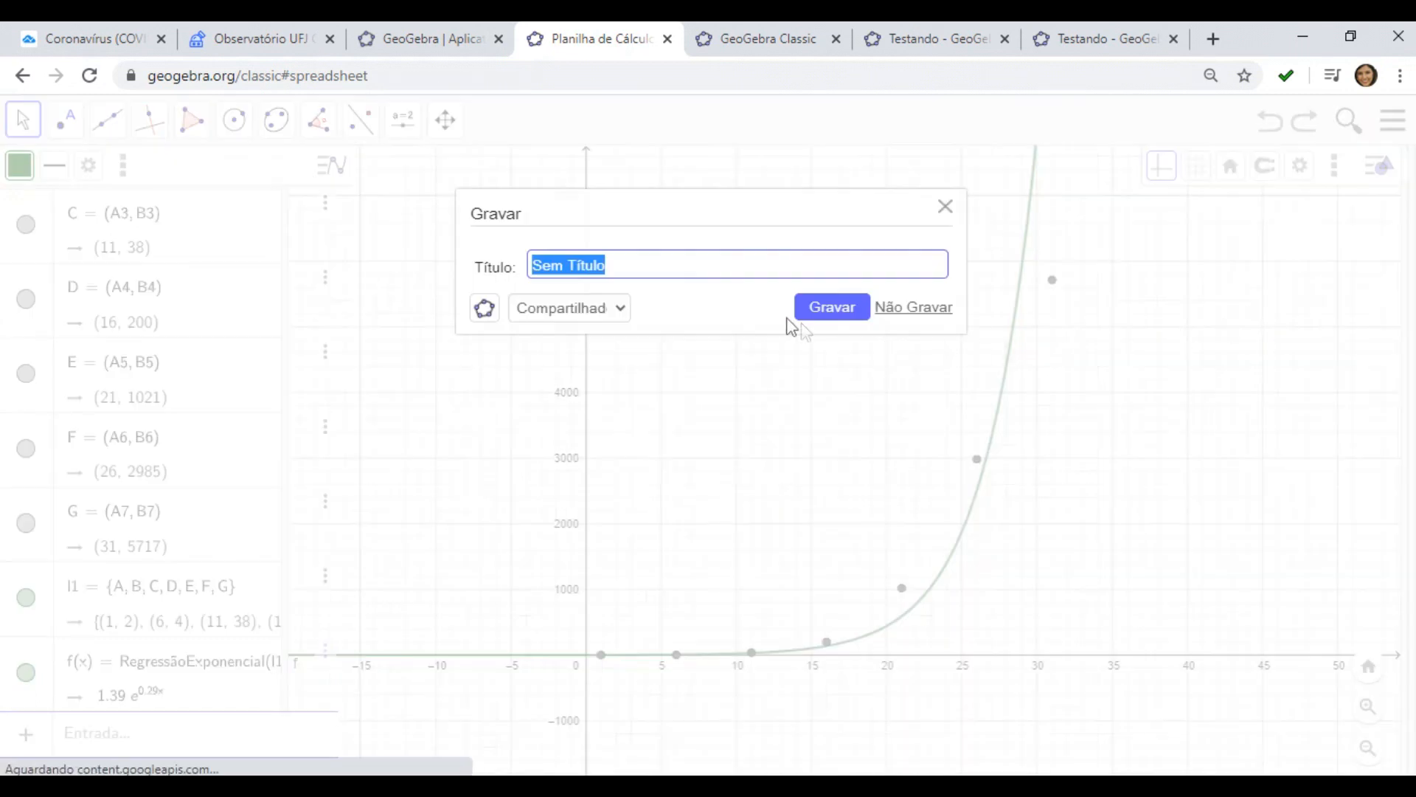
left_click(632, 266)
key("BackSpace")
key("BackSpace")
key("BackSpace")
key("BackSpace")
key("BackSpace")
key("BackSpace")
key("BackSpace")
key("BackSpace")
key("BackSpace")
key("BackSpace")
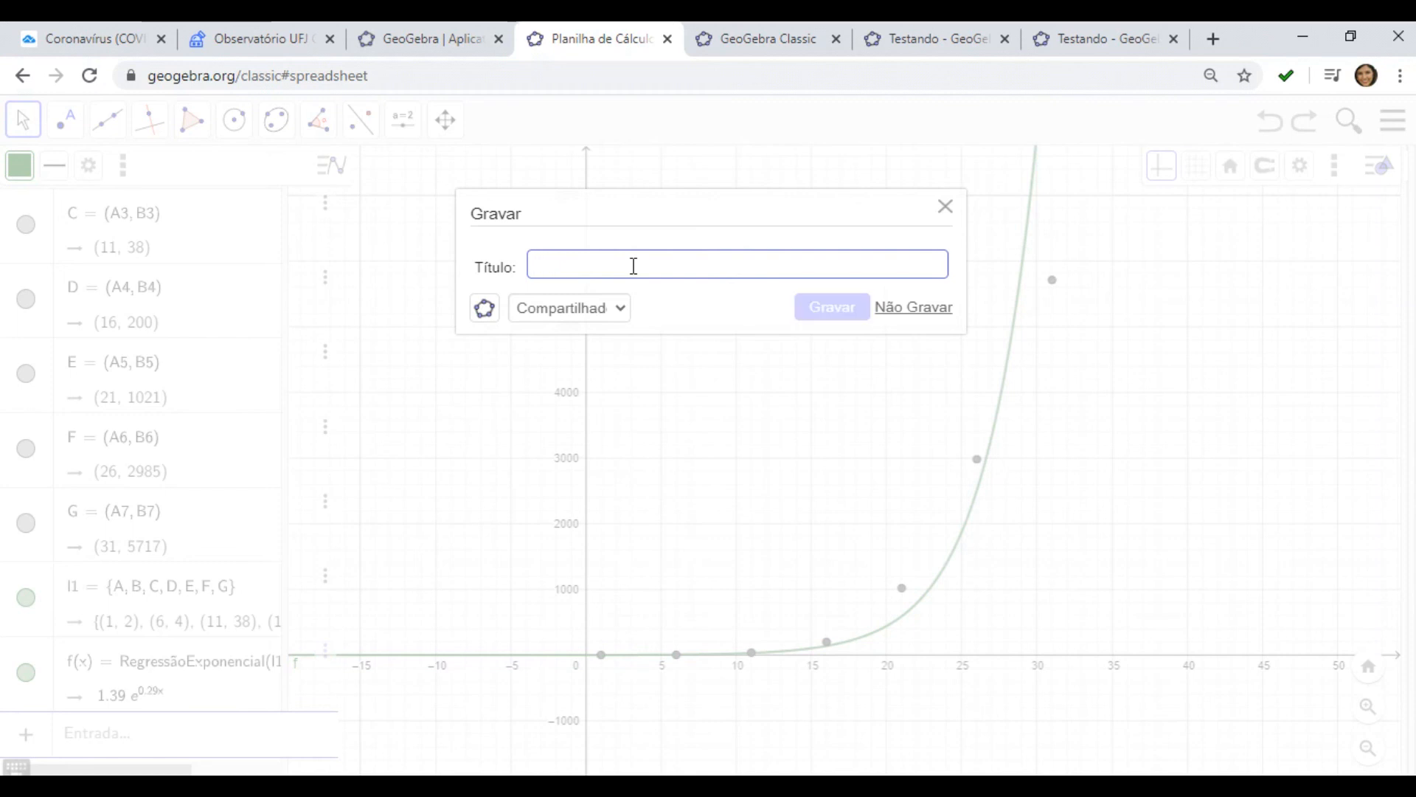
type("Coro")
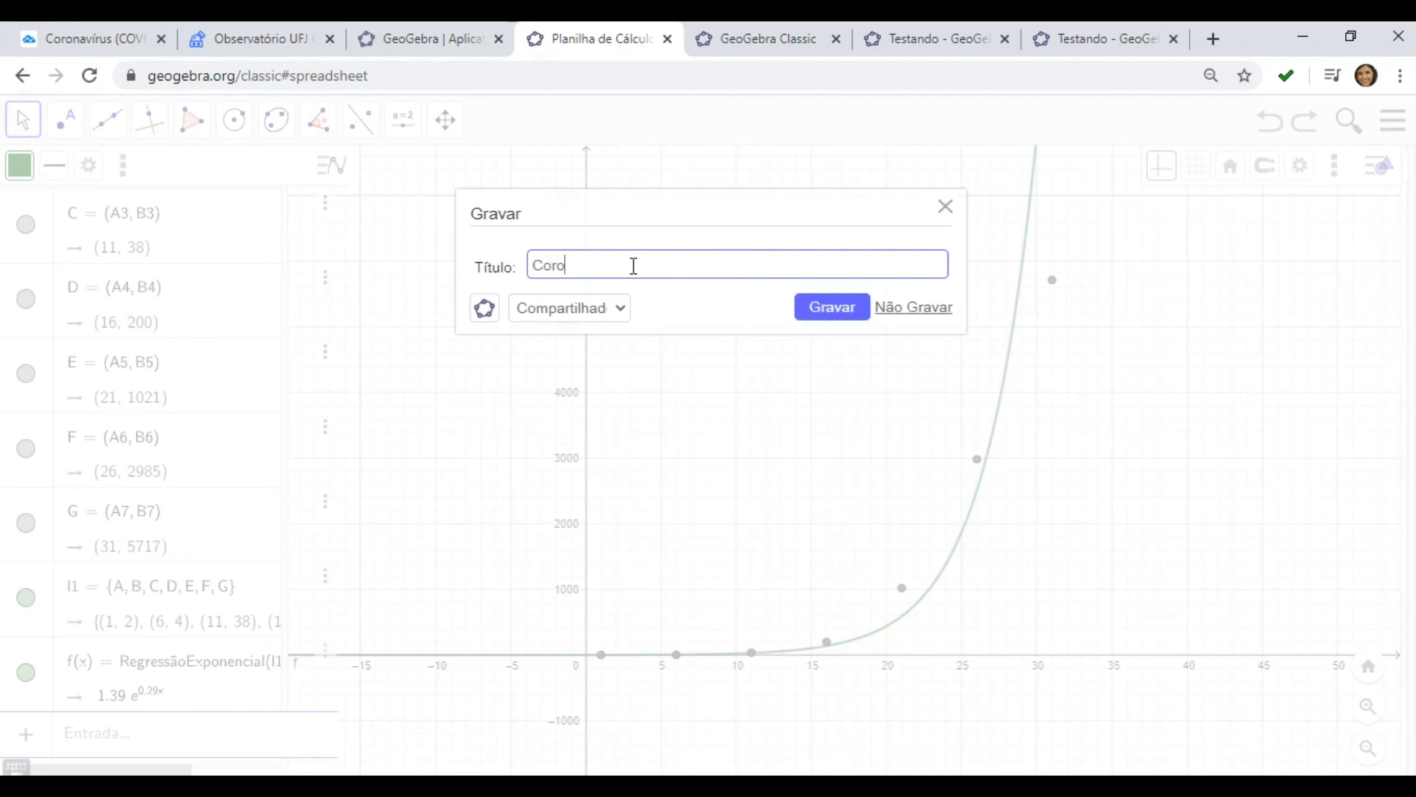
type("navirus")
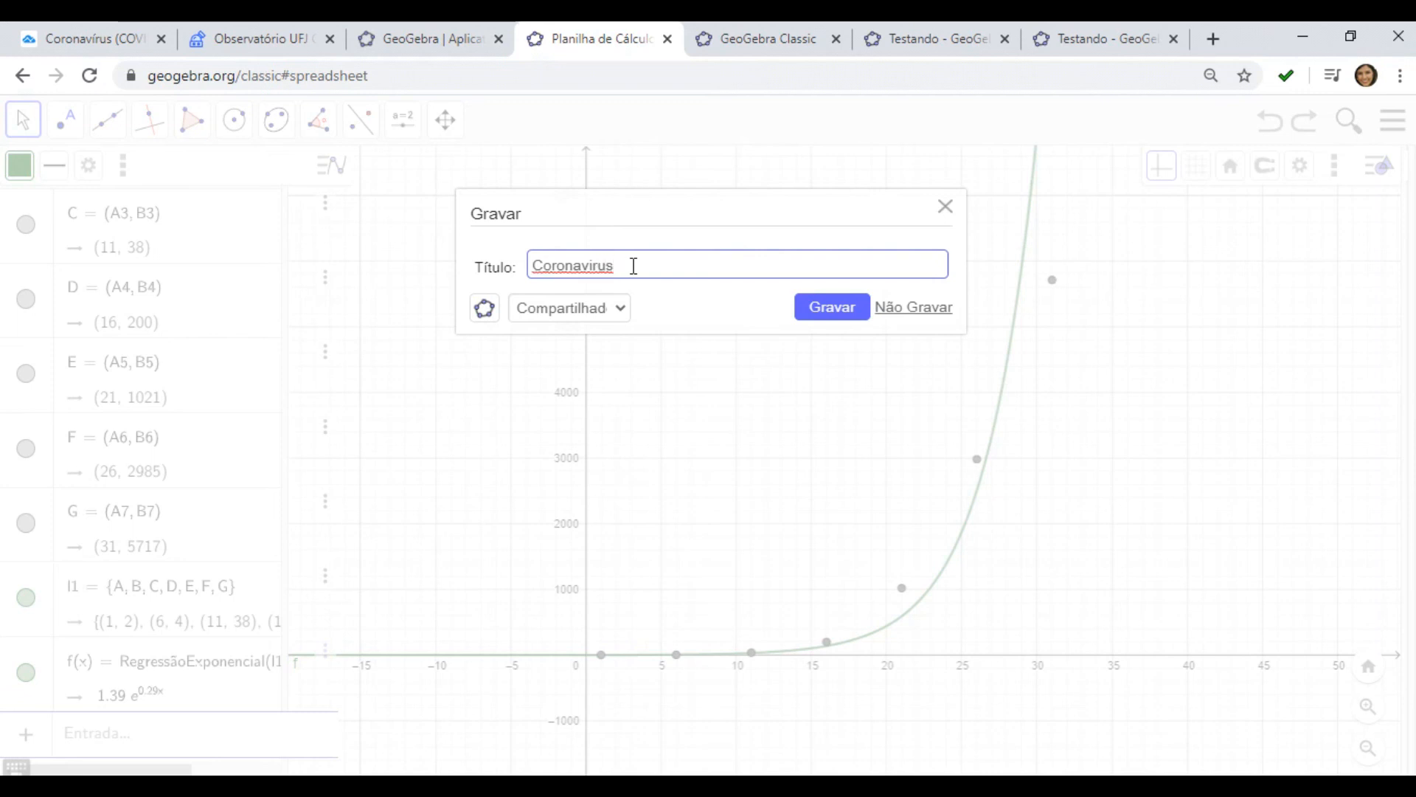
type(" função exponencial")
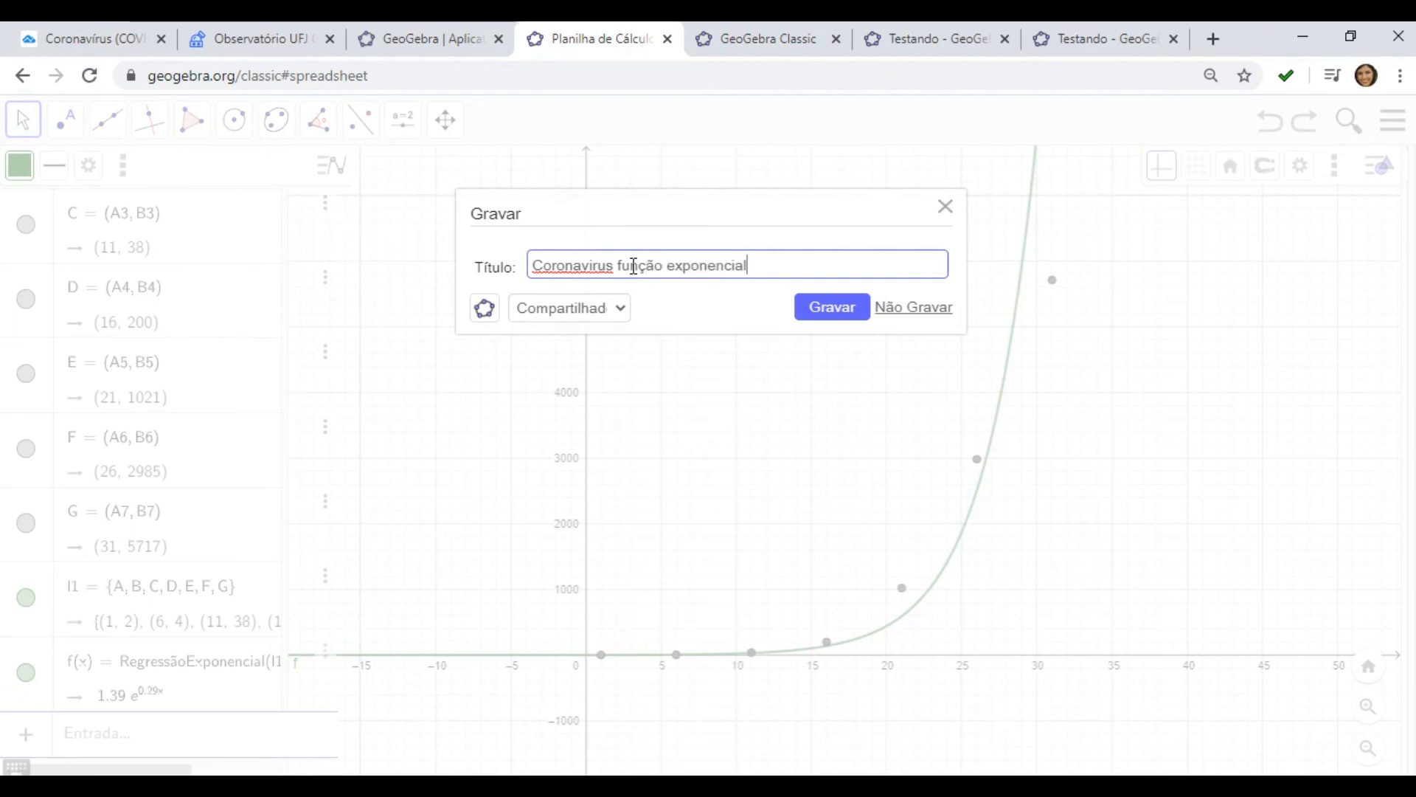
left_click(849, 313)
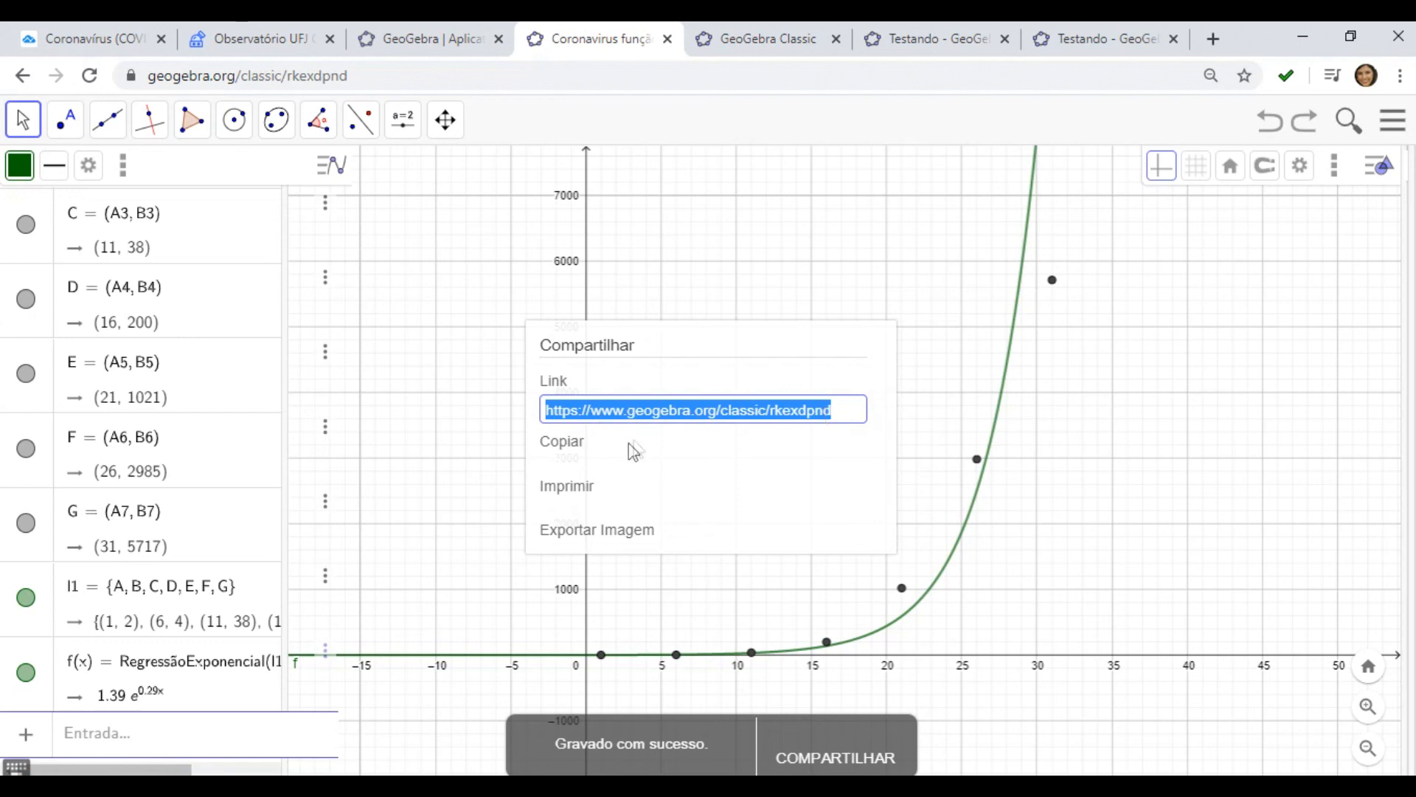
left_click(574, 445)
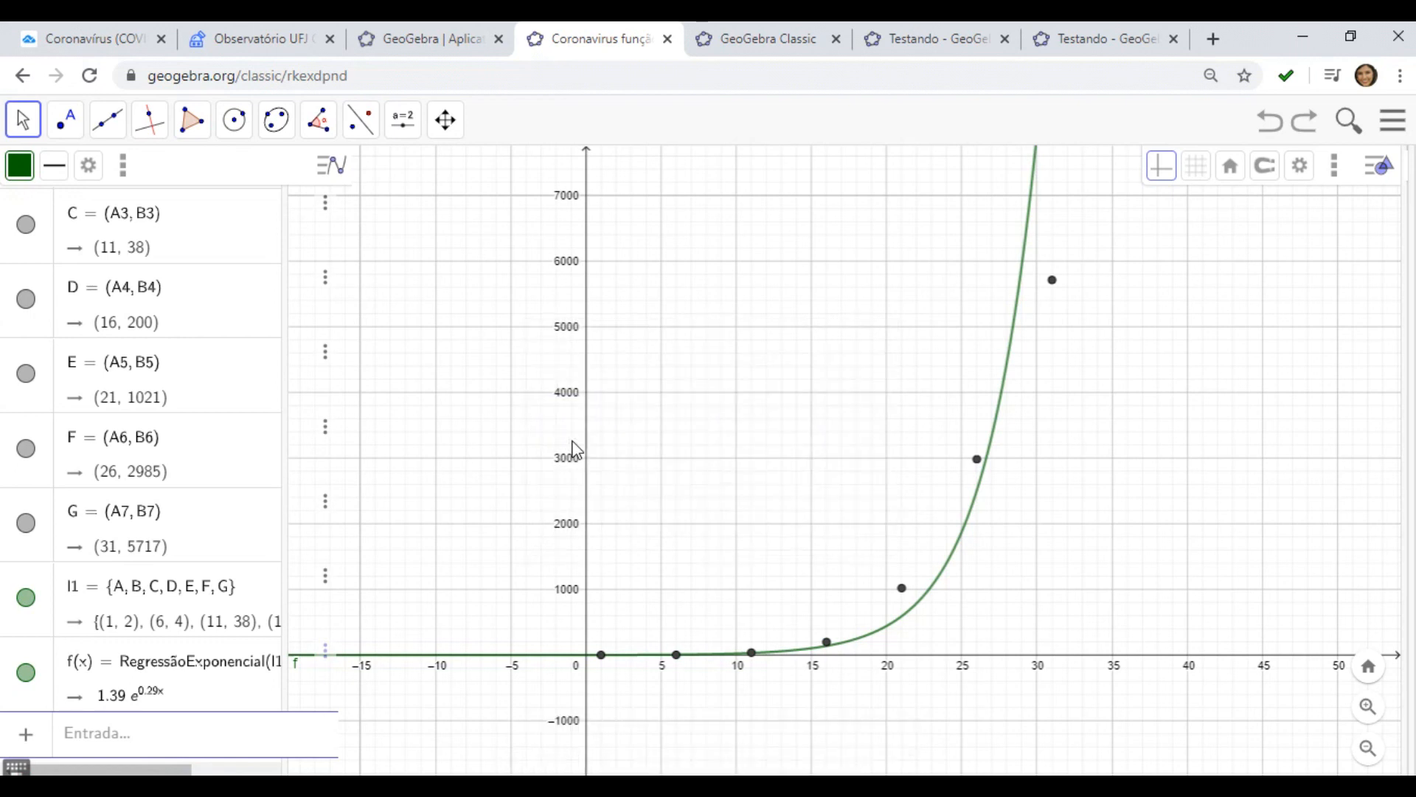